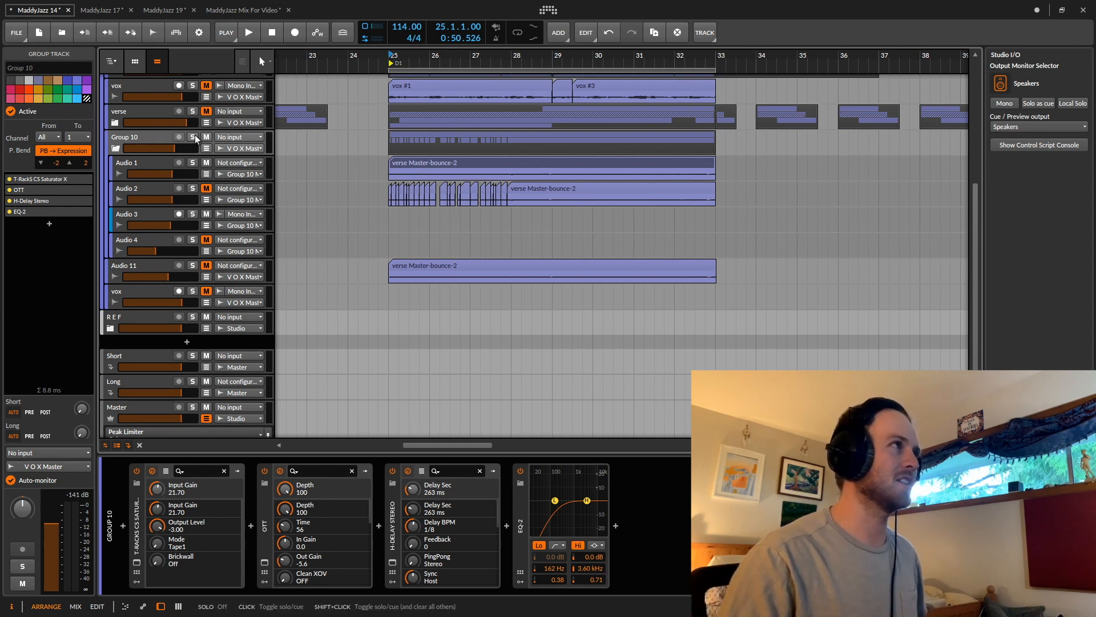
Play from bar 25, solo Group 10 during playback, and clear the solo after stopping.
key("space")
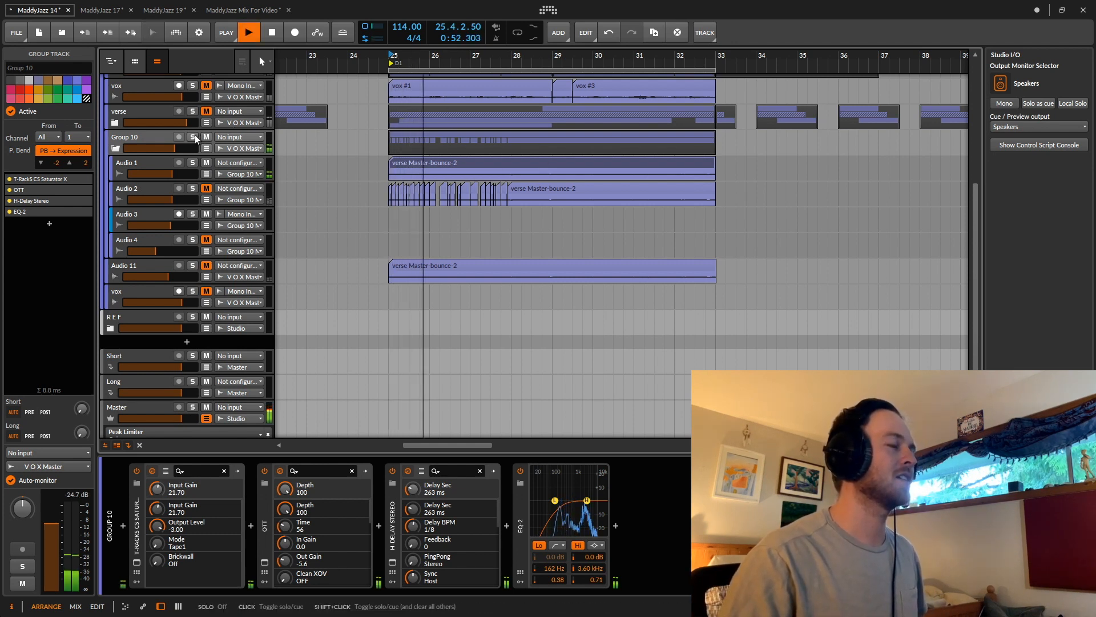
left_click(193, 137)
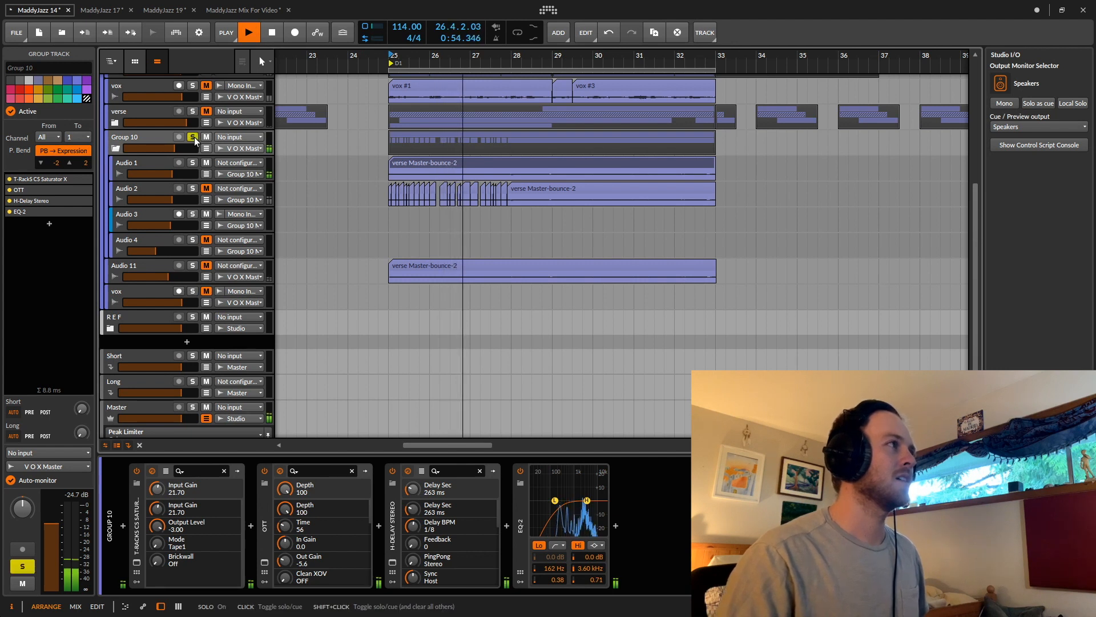
key("space")
left_click(193, 138)
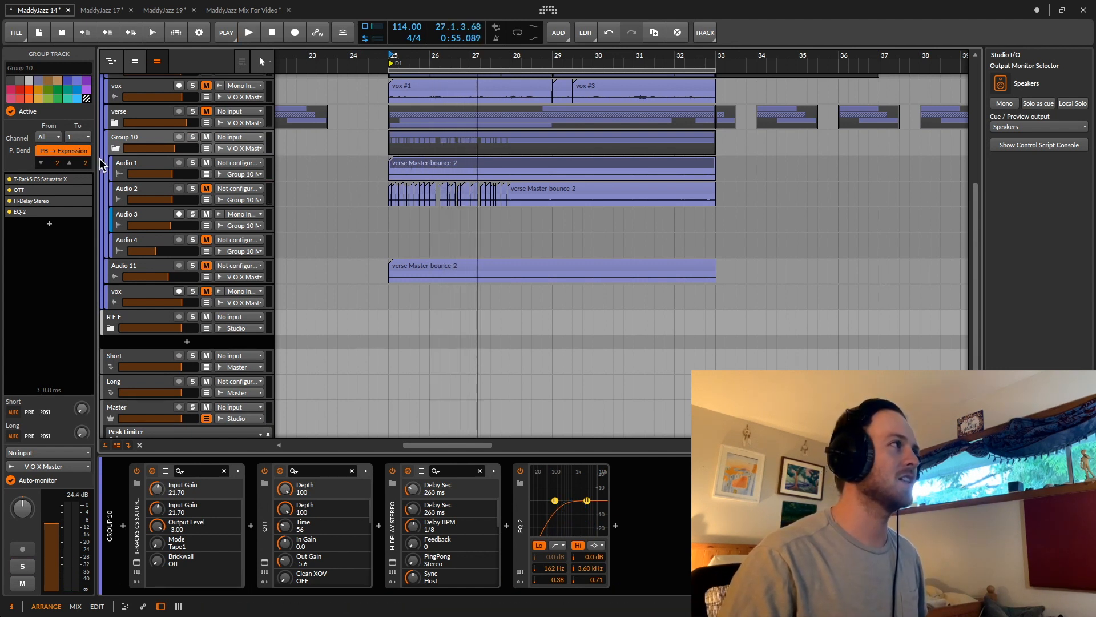
Switch the audible track from Audio 1 to Audio 2 and play its chopped clips from bar 25.
left_click(428, 162)
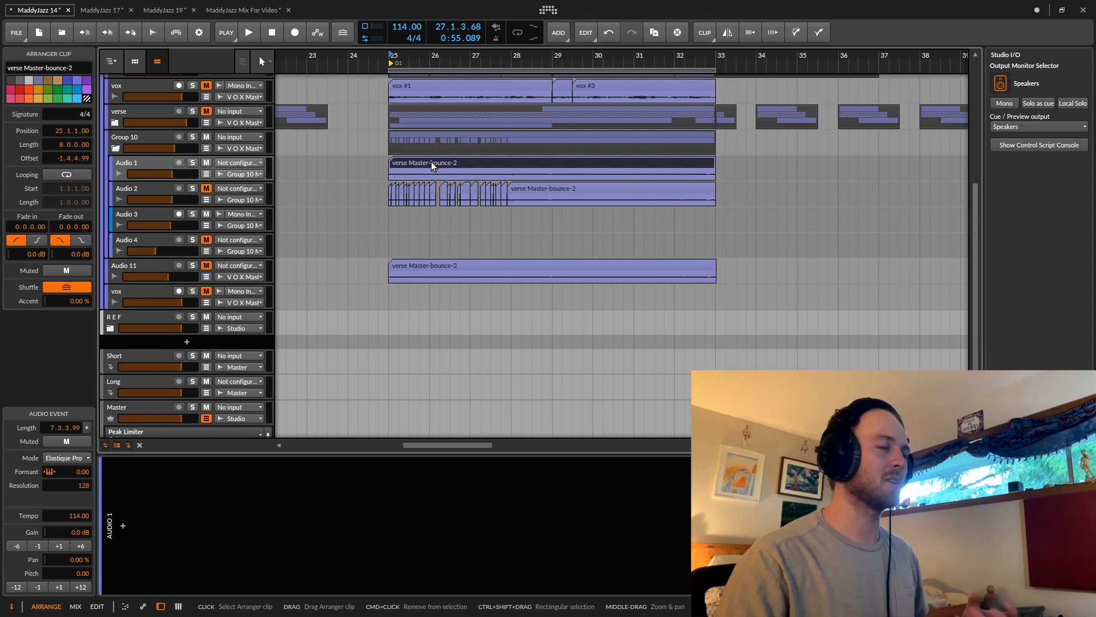
left_click(390, 62)
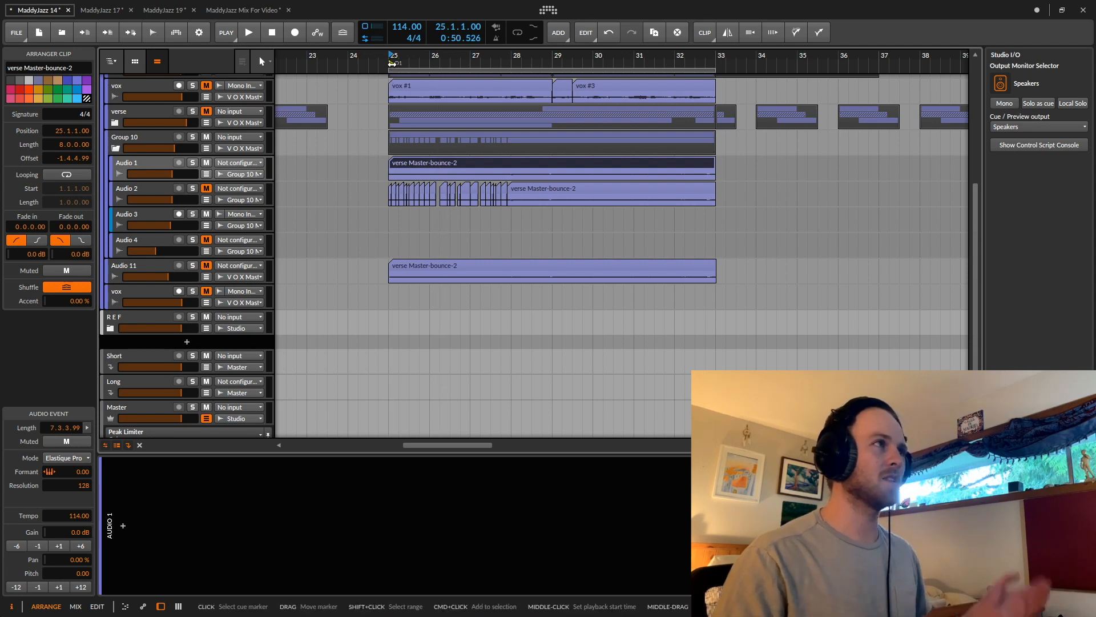
scroll(382, 189, "up", 3)
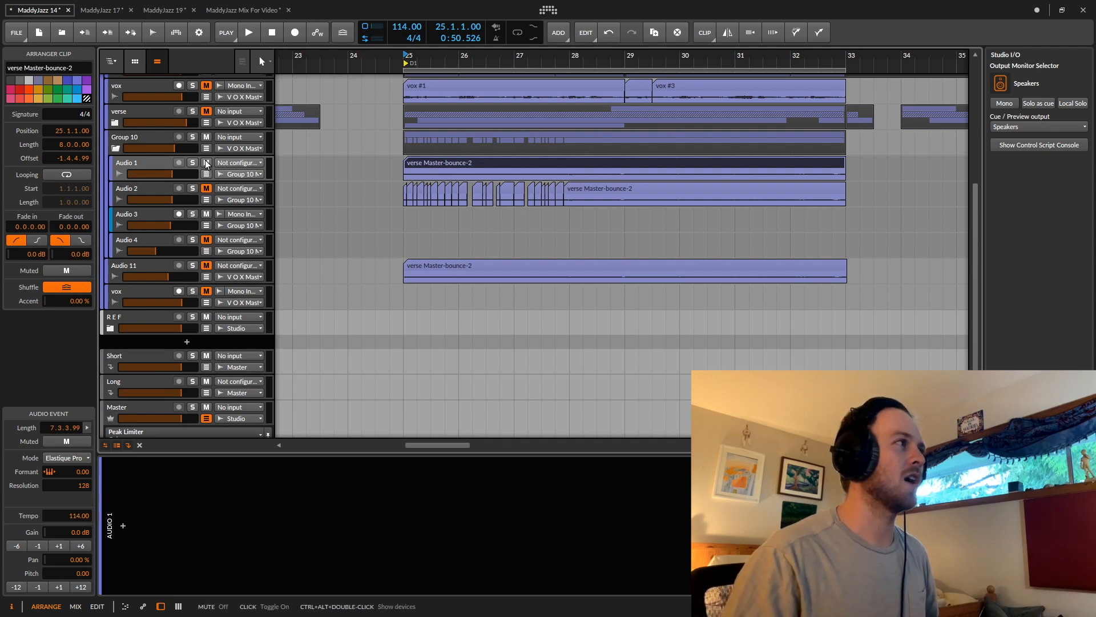
left_click(206, 188)
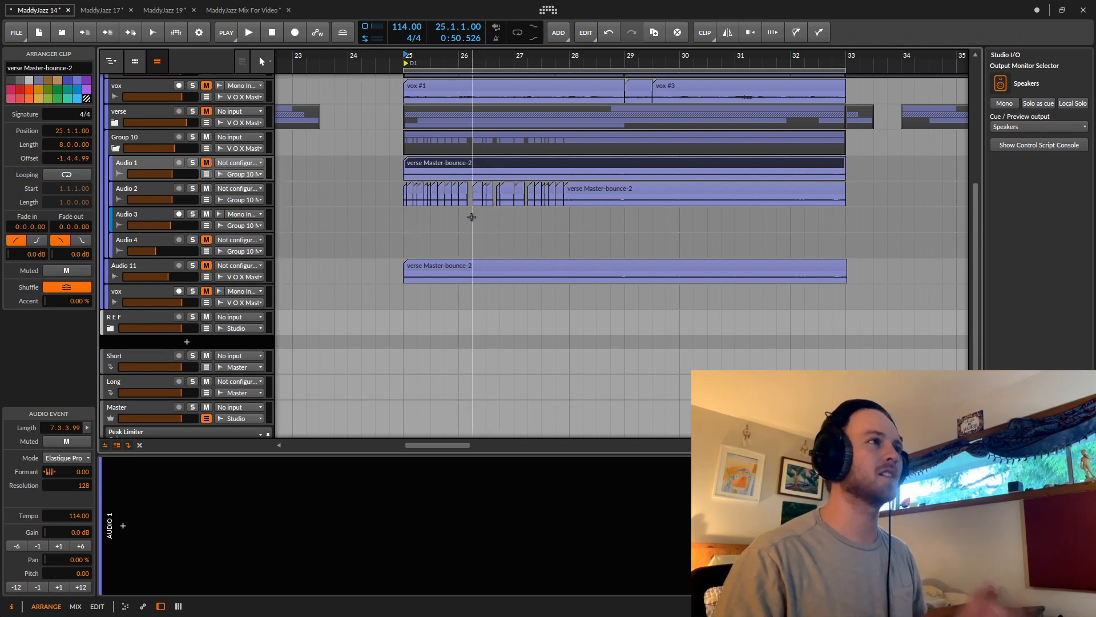
scroll(482, 212, "up", 2)
key("space")
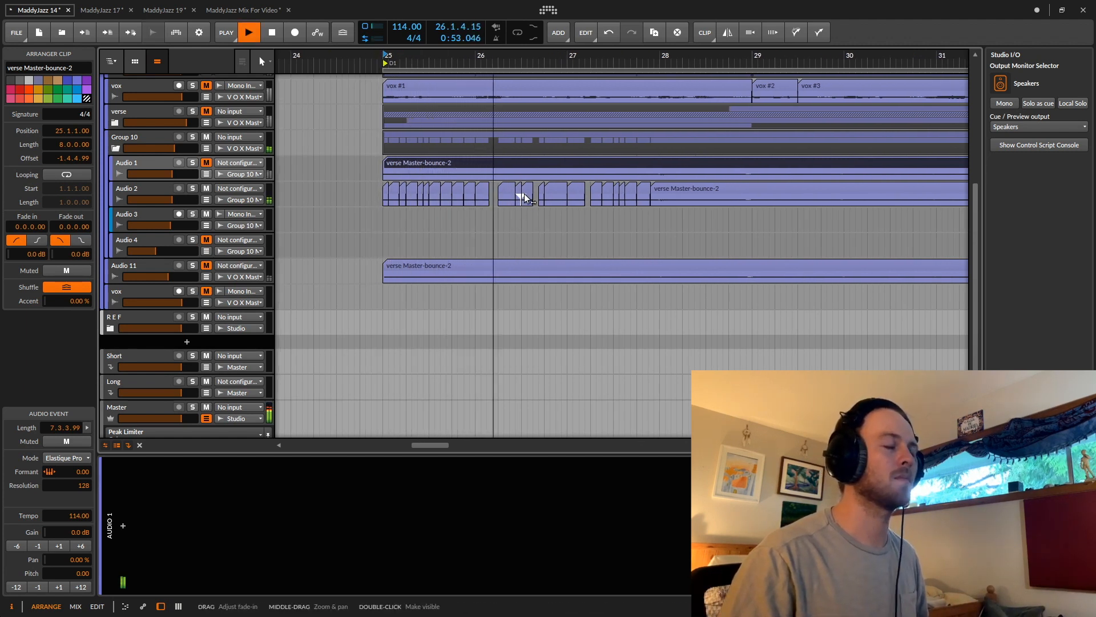
key("space")
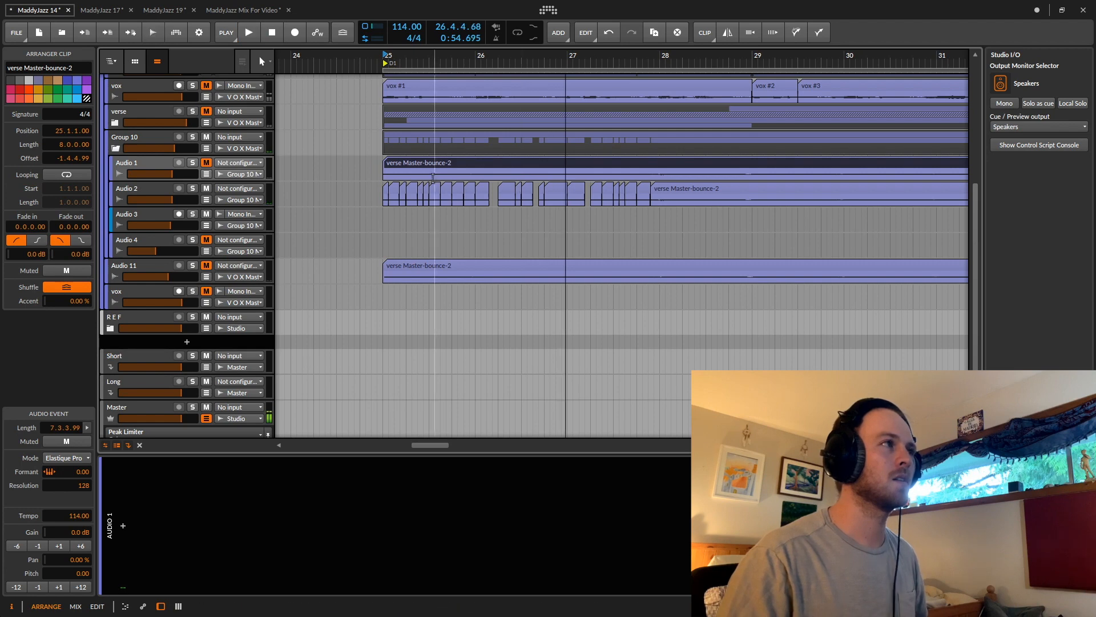
Split the verse Master-bounce-2 clip on Audio 1 every two beats, at 25.3, 26.1, 26.3, 27.1 and 27.3.
scroll(438, 197, "up", 2)
key("5")
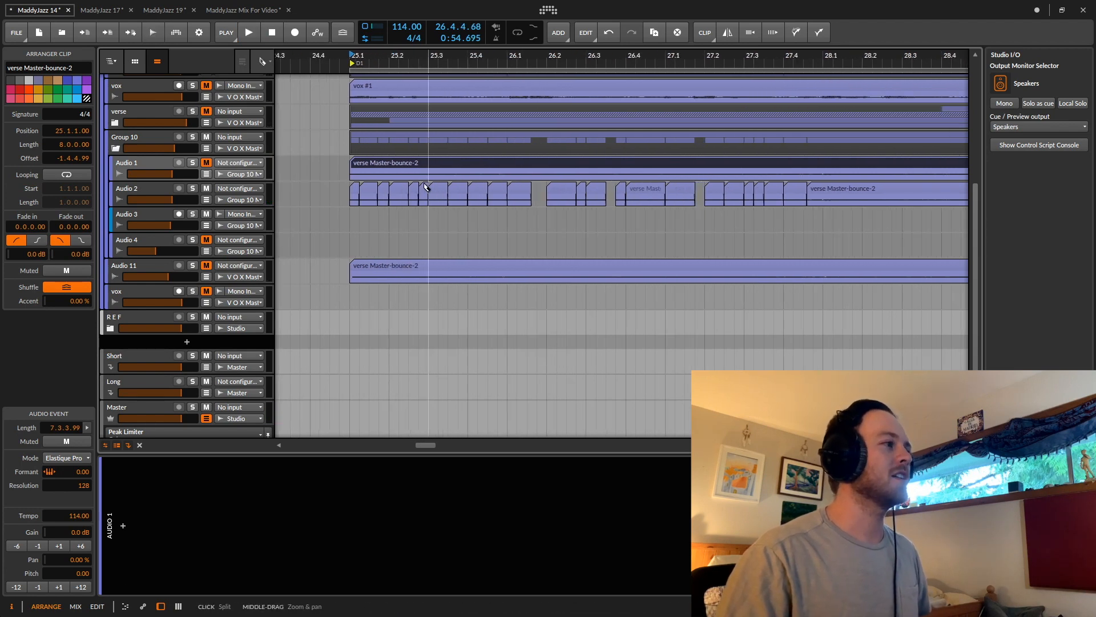
scroll(434, 179, "up", 2)
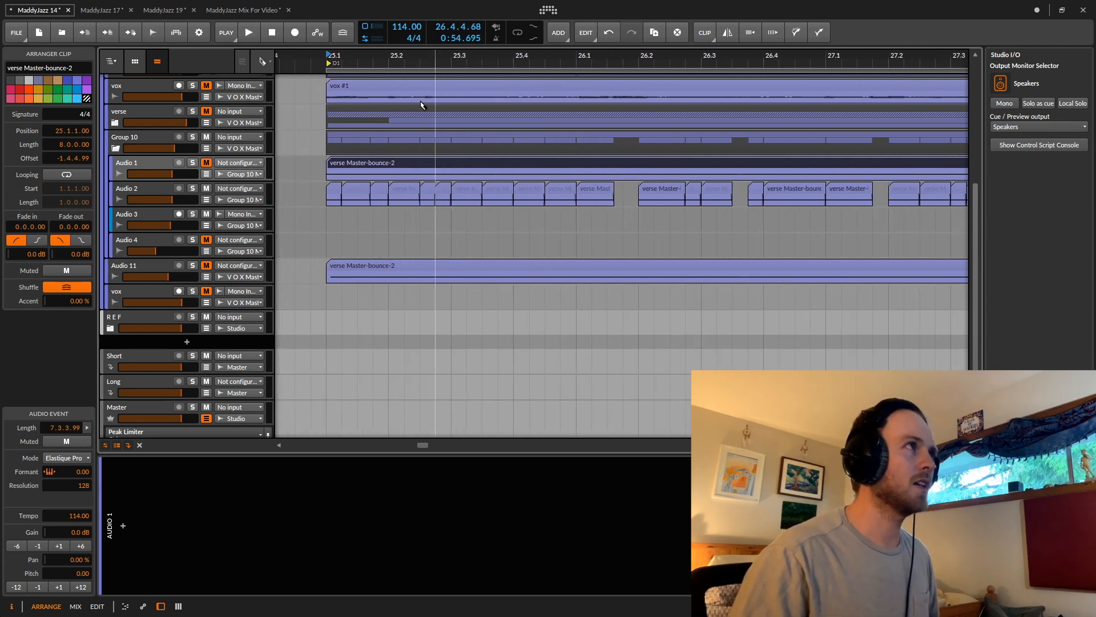
left_click(450, 165)
left_click(578, 166)
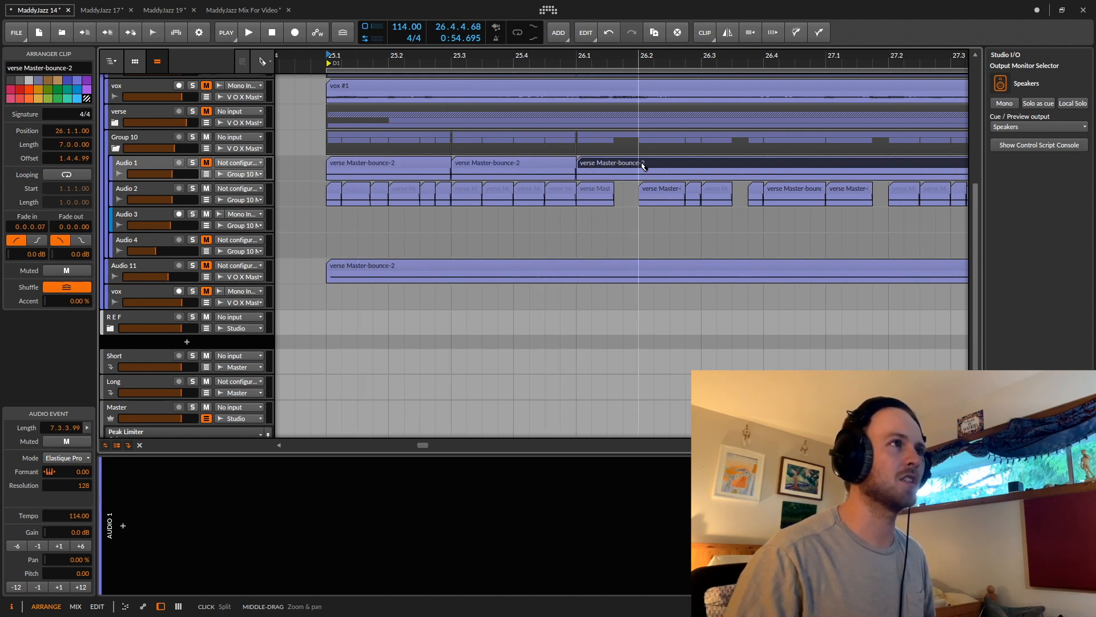
left_click(702, 166)
scroll(686, 167, "down", 2)
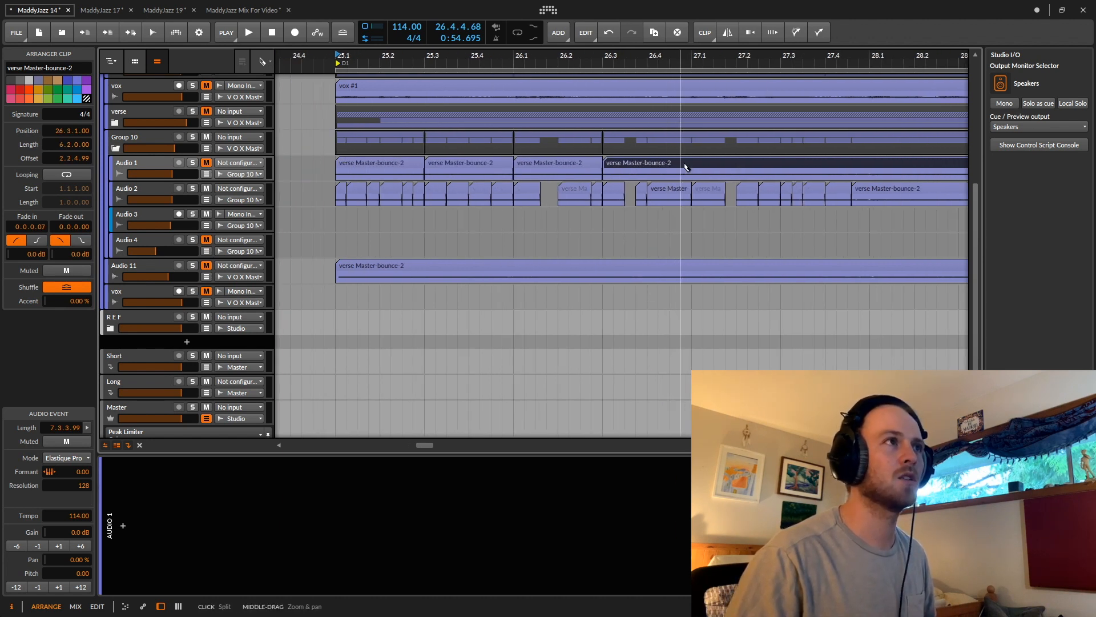
left_click(692, 166)
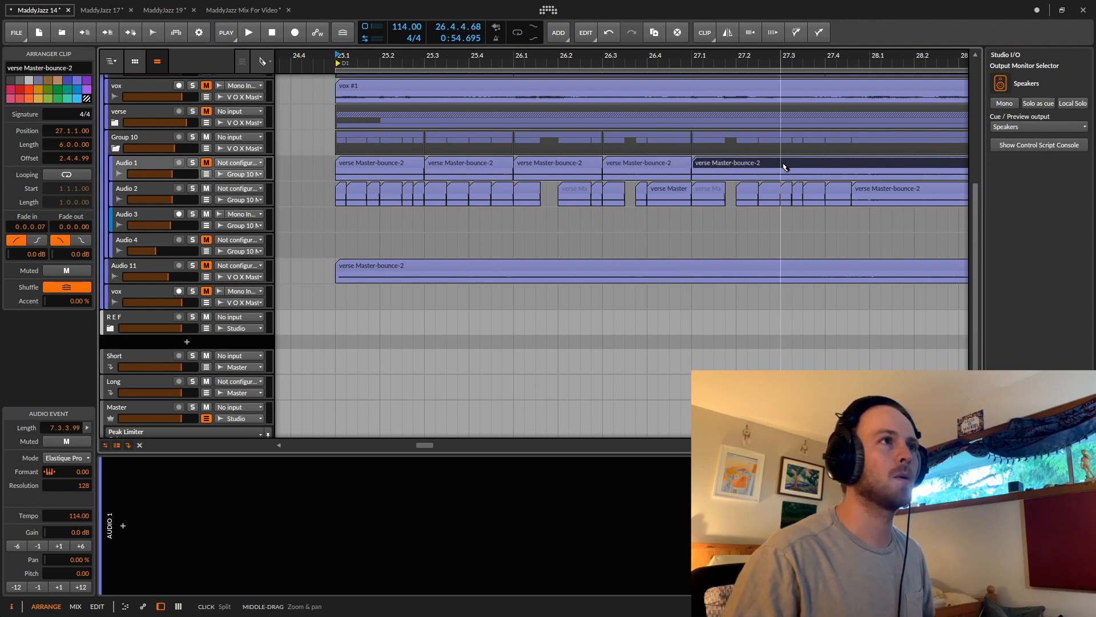
left_click(782, 165)
Split off the Audio 1 slice starting at 27.3 and extend its end to 28.1, making it two beats long.
left_click(849, 165)
key("1")
left_click_drag(843, 168, 704, 164)
left_click(695, 157)
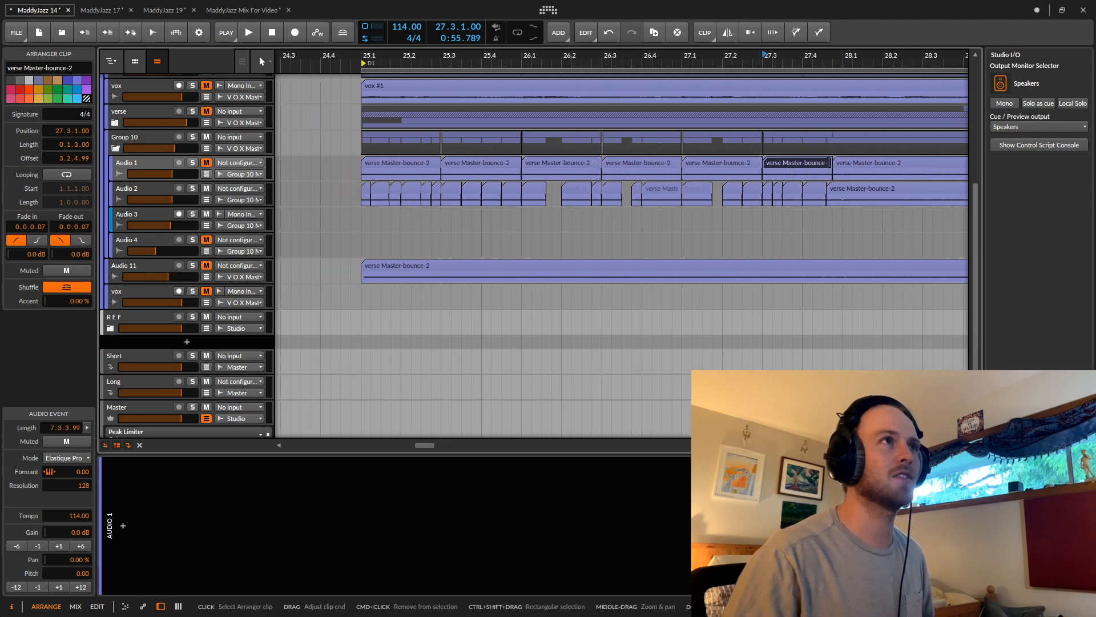
left_click_drag(832, 165, 840, 163)
Compare the first Audio 1 slice with the chopped Audio 2 clips by soloing each track and playing from 25.1.
left_click(400, 166)
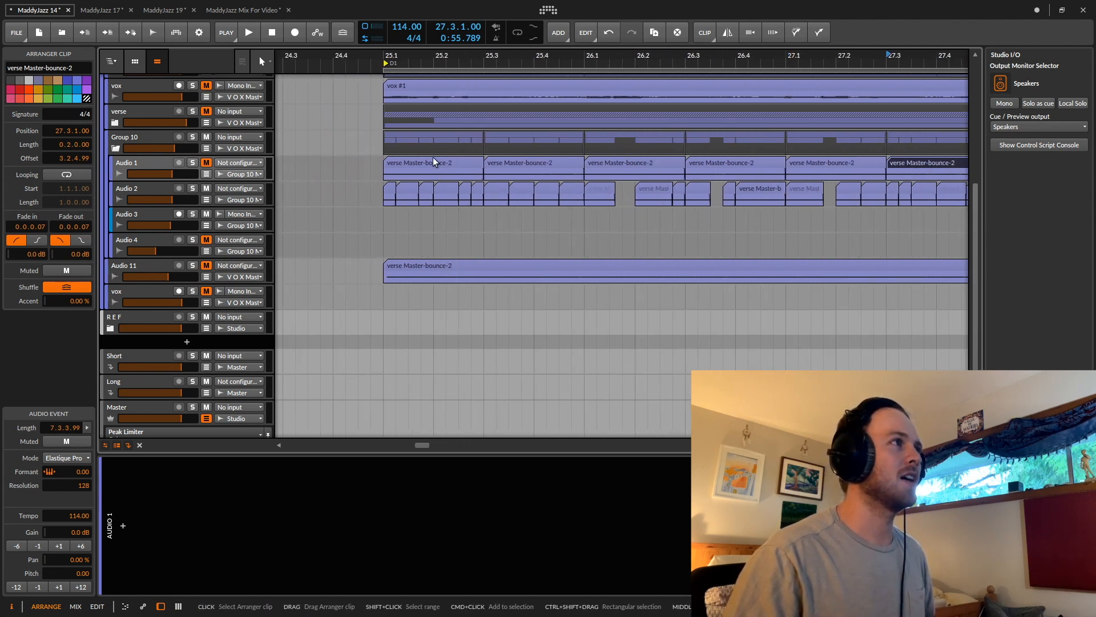
left_click(193, 163)
key("space")
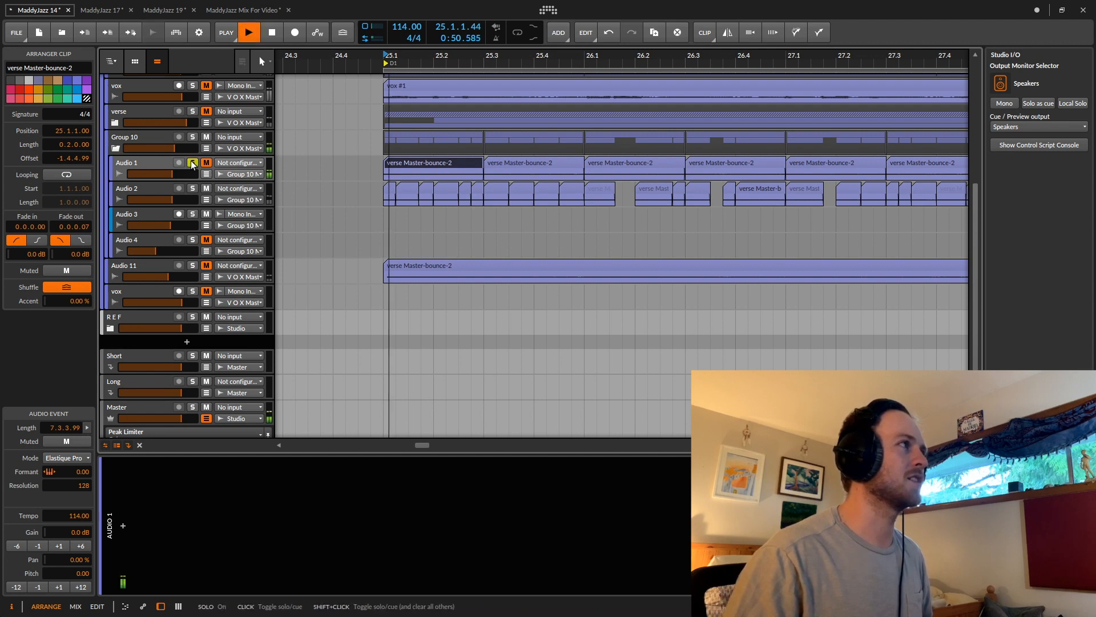
left_click(193, 189)
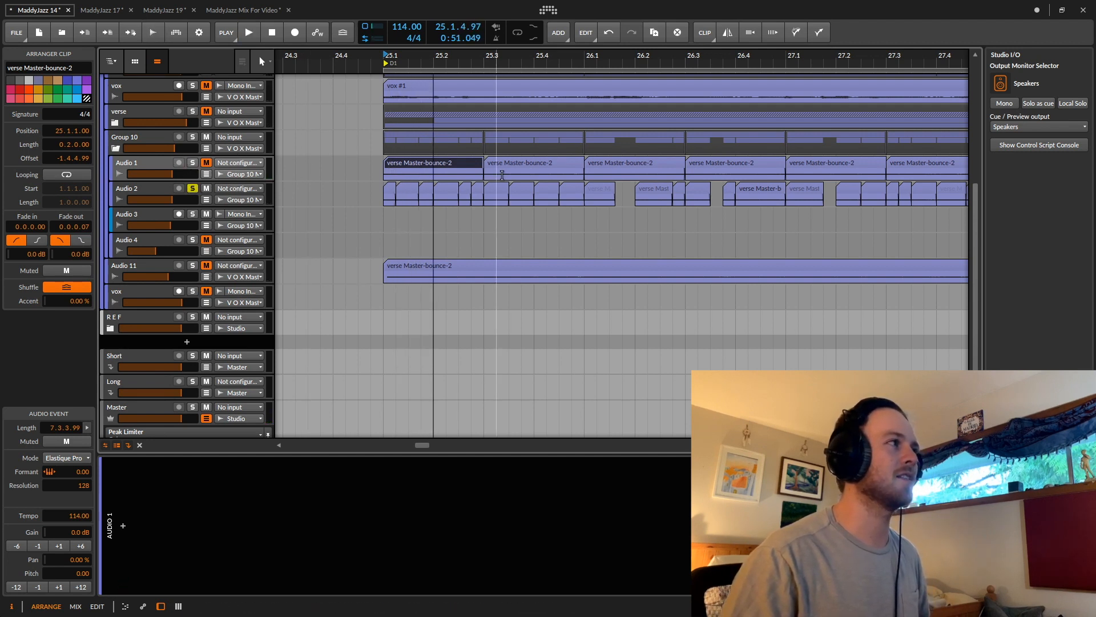
key("space")
key("space")
left_click(389, 189)
key("space")
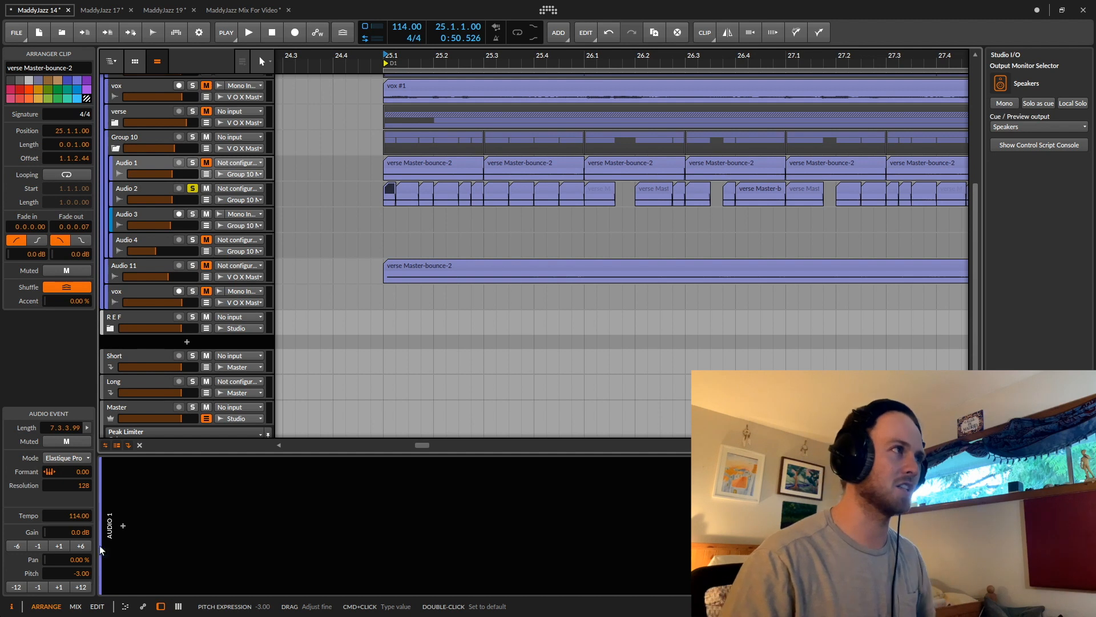
Try splitting the first Audio 1 slice where the first short Audio 2 clip ends.
scroll(393, 165, "up", 3, "ctrl")
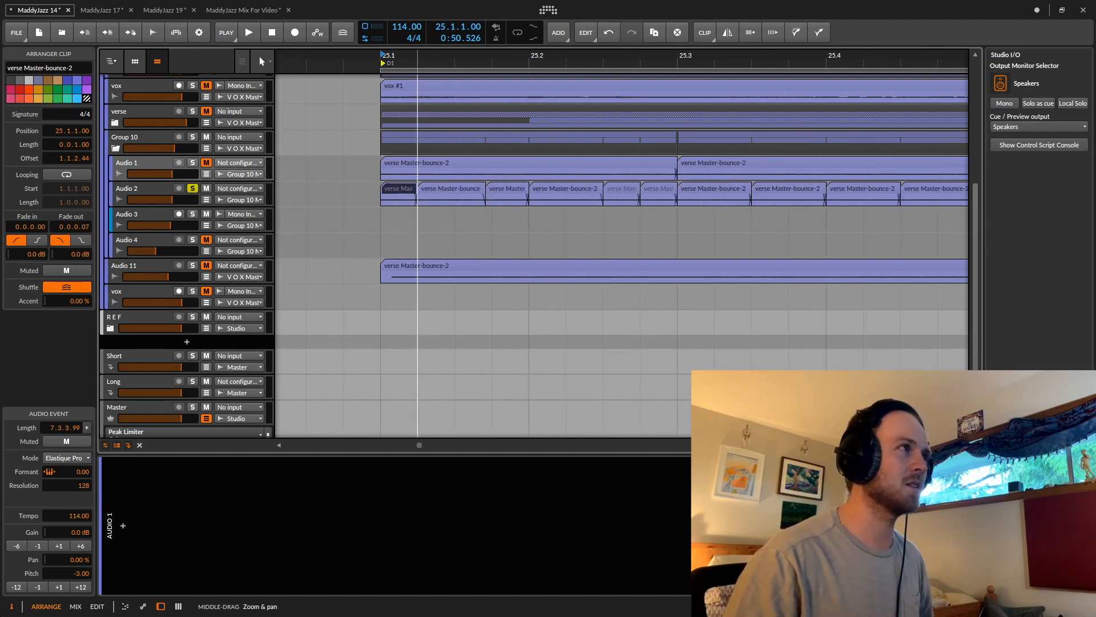
key("4")
key("1")
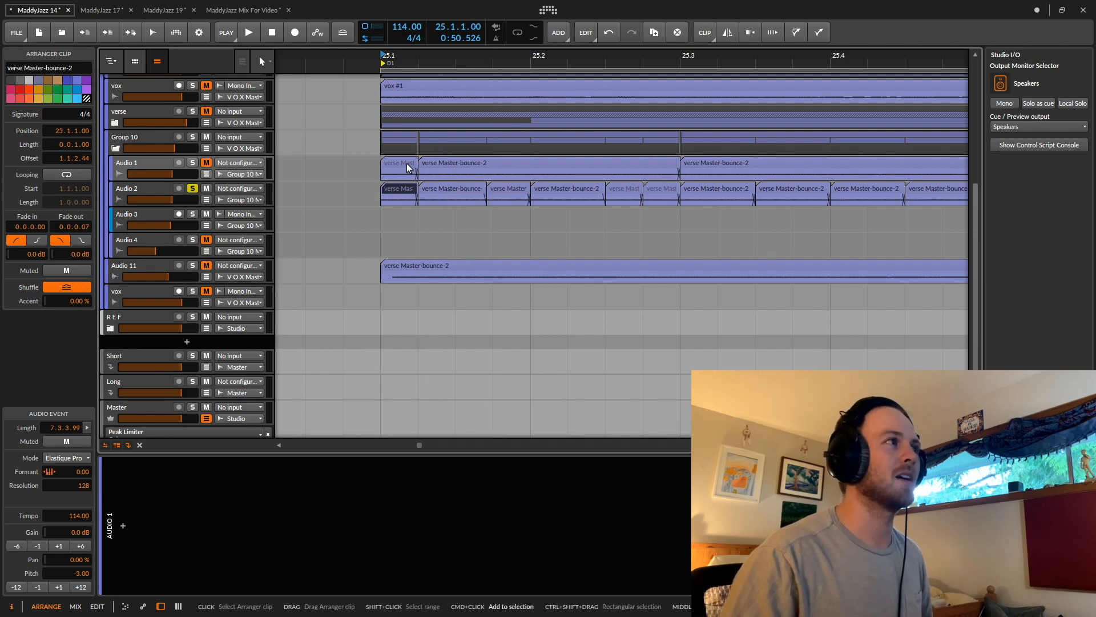
left_click(402, 166)
Compare Audio 1 with Audio 2 from the slice at 26.1, soloing each track in turn.
scroll(507, 166, "down", 3)
left_click(656, 166)
key("space")
key("space")
left_click(193, 164, "shift")
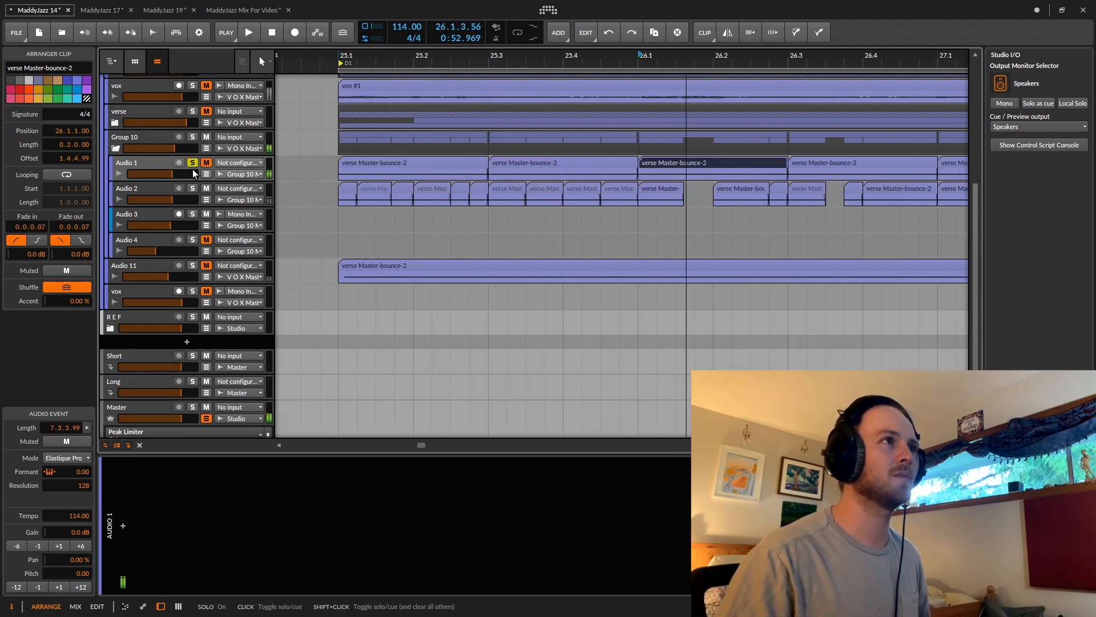
left_click(193, 187, "shift")
Play the soloed audio from the Audio 1 slice starting at 26.3.
left_click(844, 163)
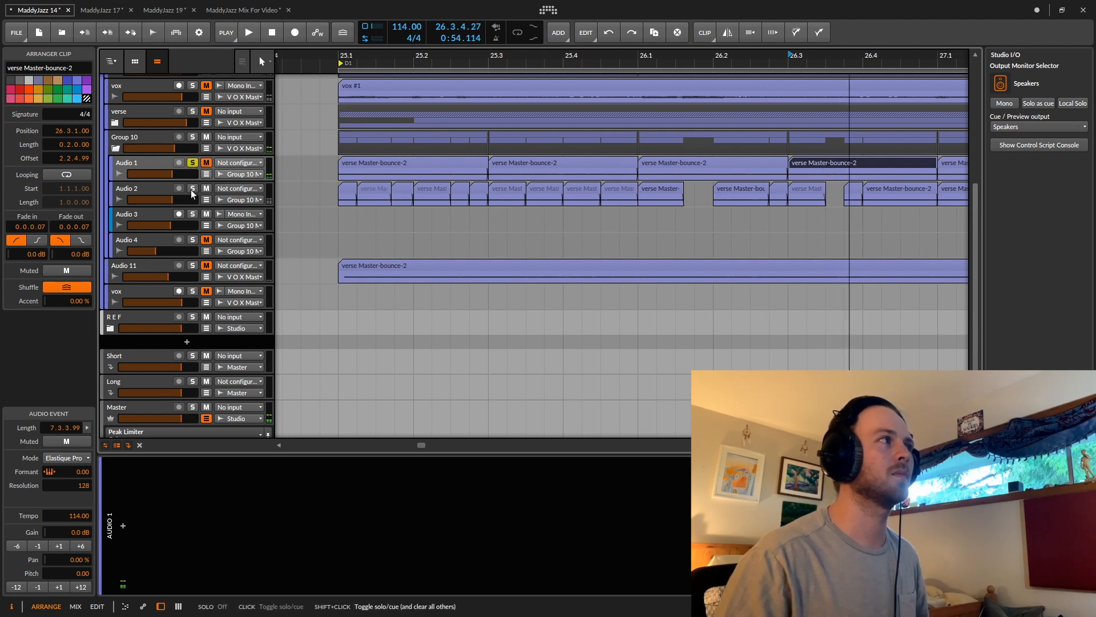
key("space")
key("space")
Compare both tracks from the Audio 1 slice at 27.1 by soloing each in turn, then clear the Audio 2 solo.
left_click(841, 166)
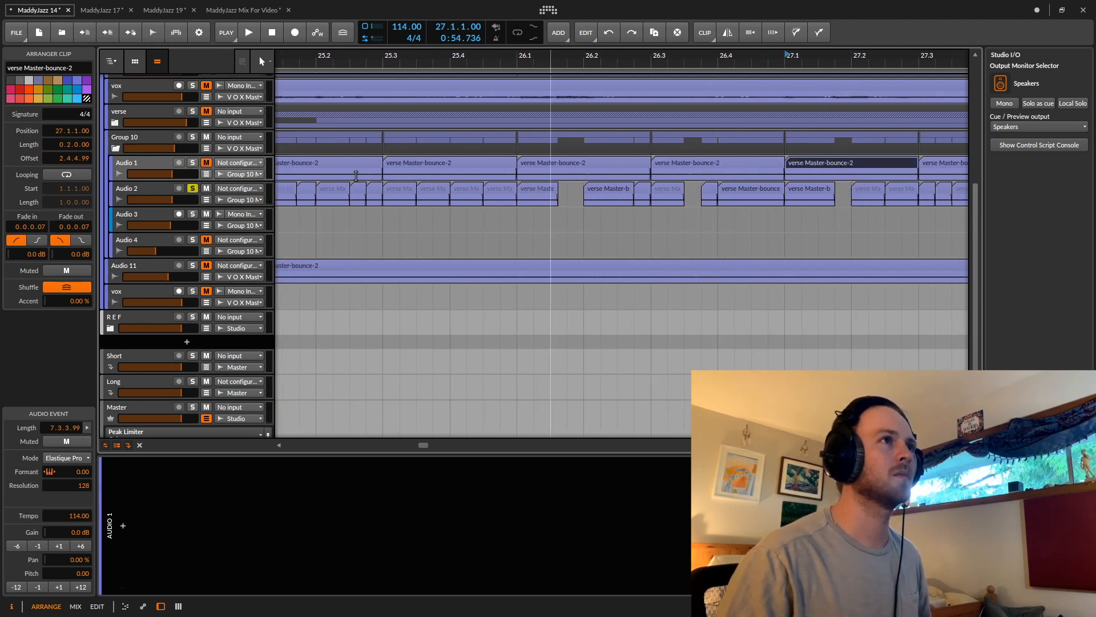
left_click(193, 164, "shift")
key("space")
key("space")
left_click(194, 187, "shift")
key("space")
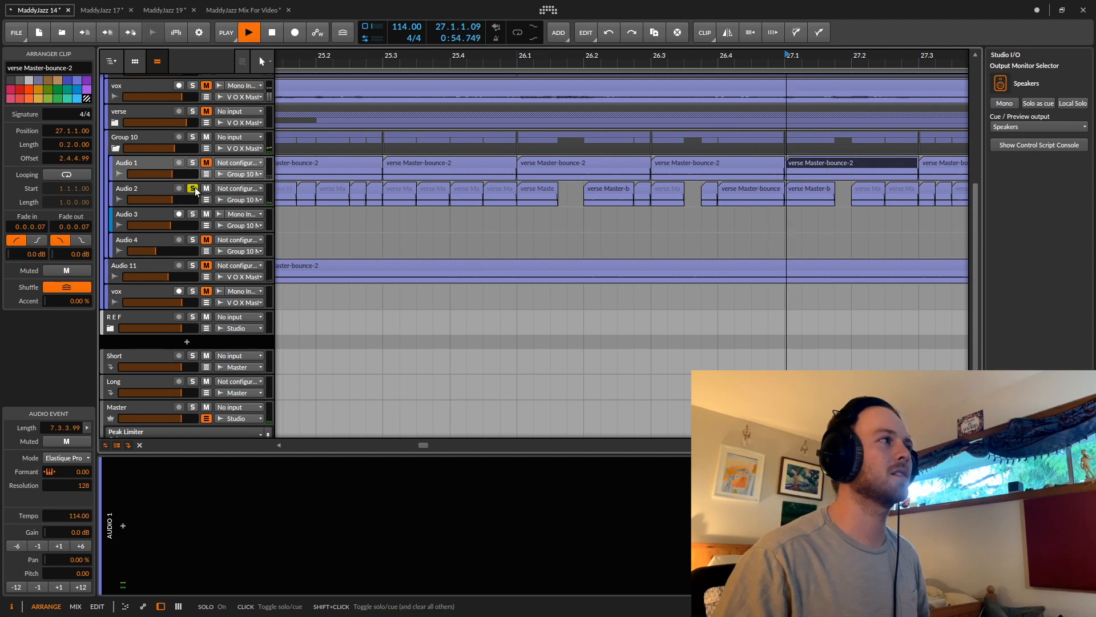
key("space")
left_click(193, 188)
scroll(791, 190, "down", 2)
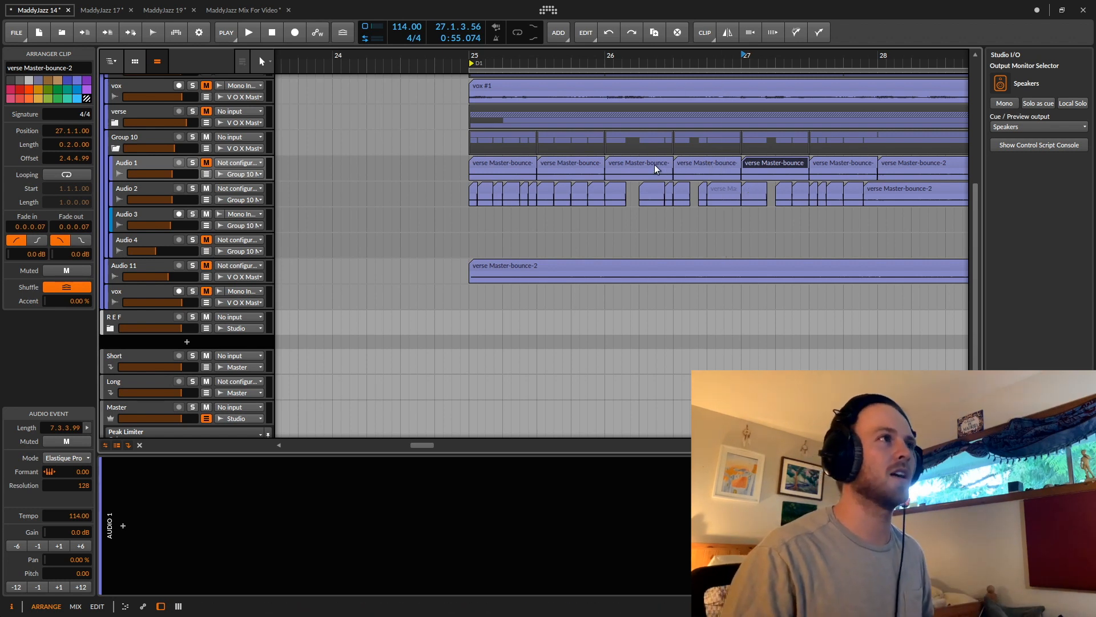
scroll(522, 165, "up", 2)
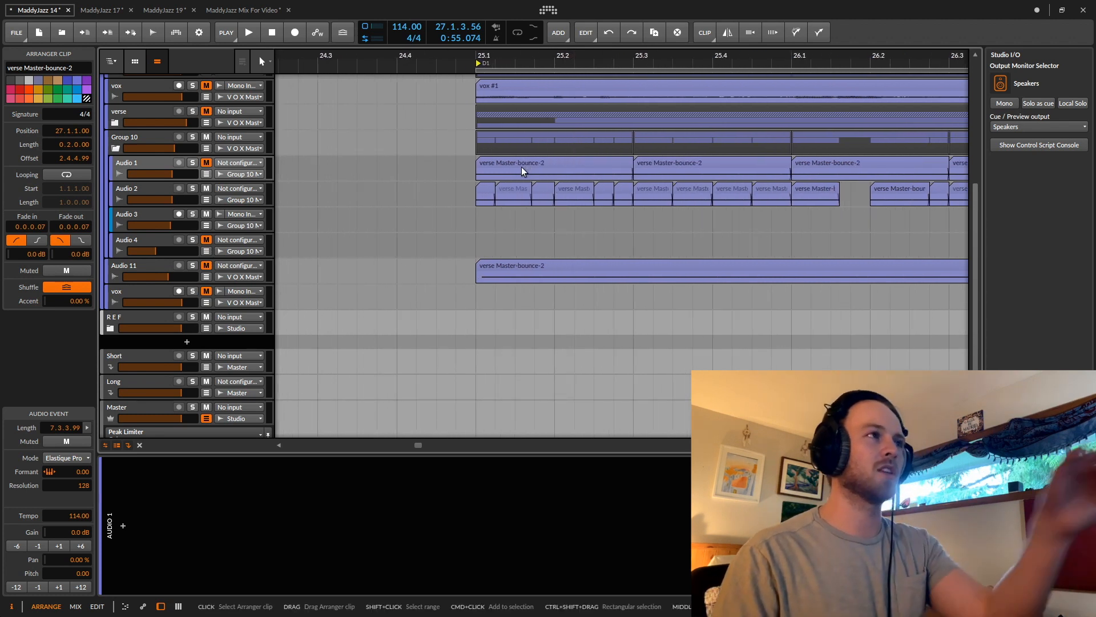
scroll(522, 171, "down", 3)
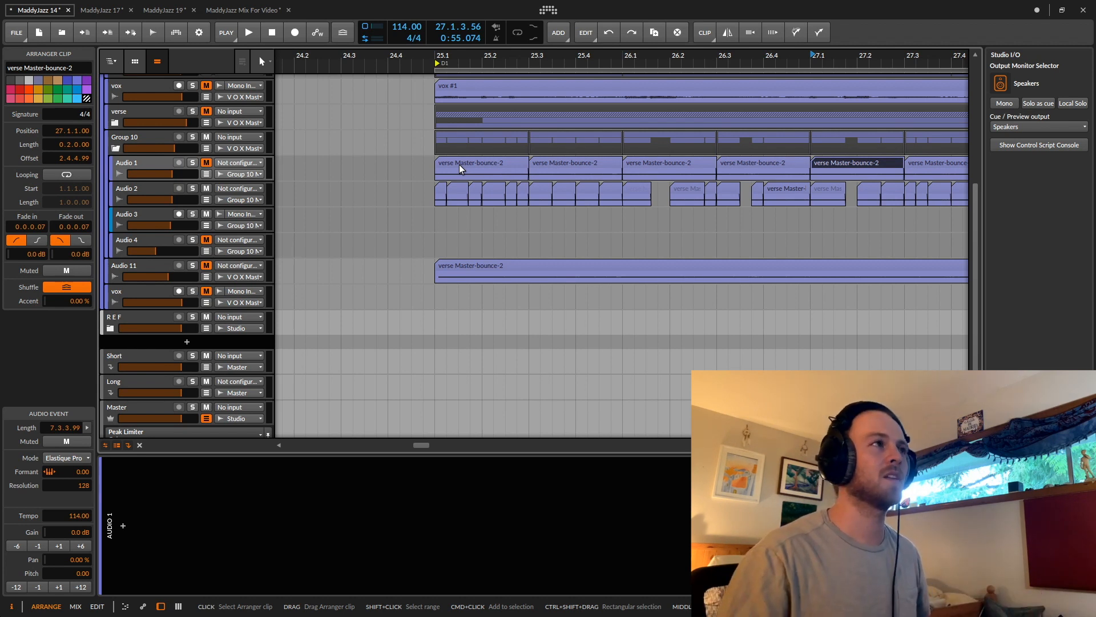
Switch to the MaddyJazz 17 project and play the soloed Group 10 from bar 25.
scroll(477, 190, "down", 6)
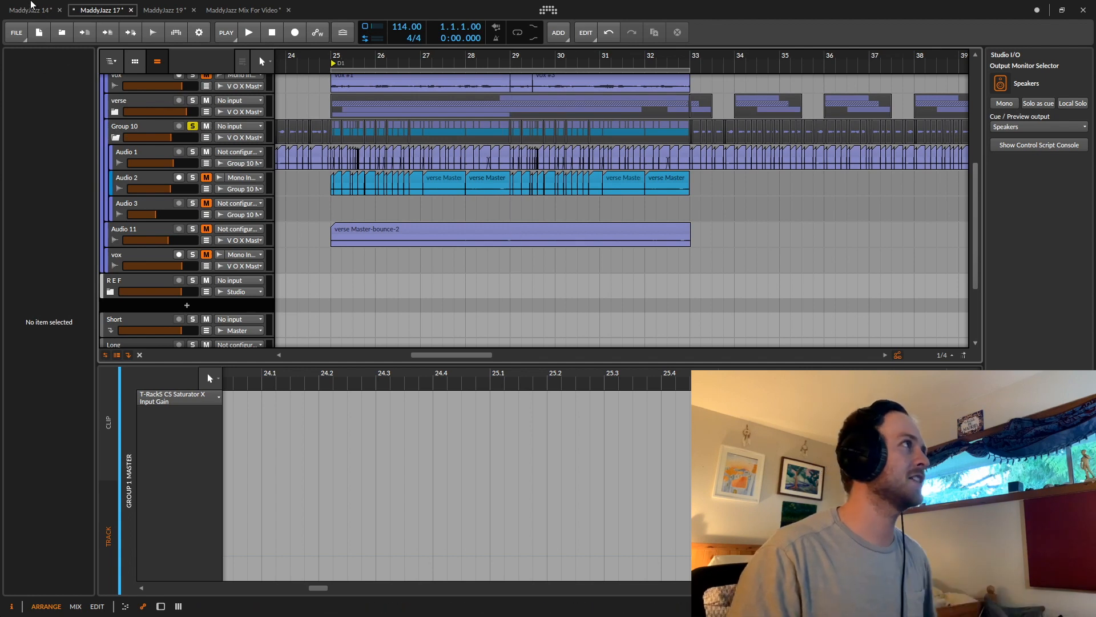
left_click_drag(423, 254, 437, 155)
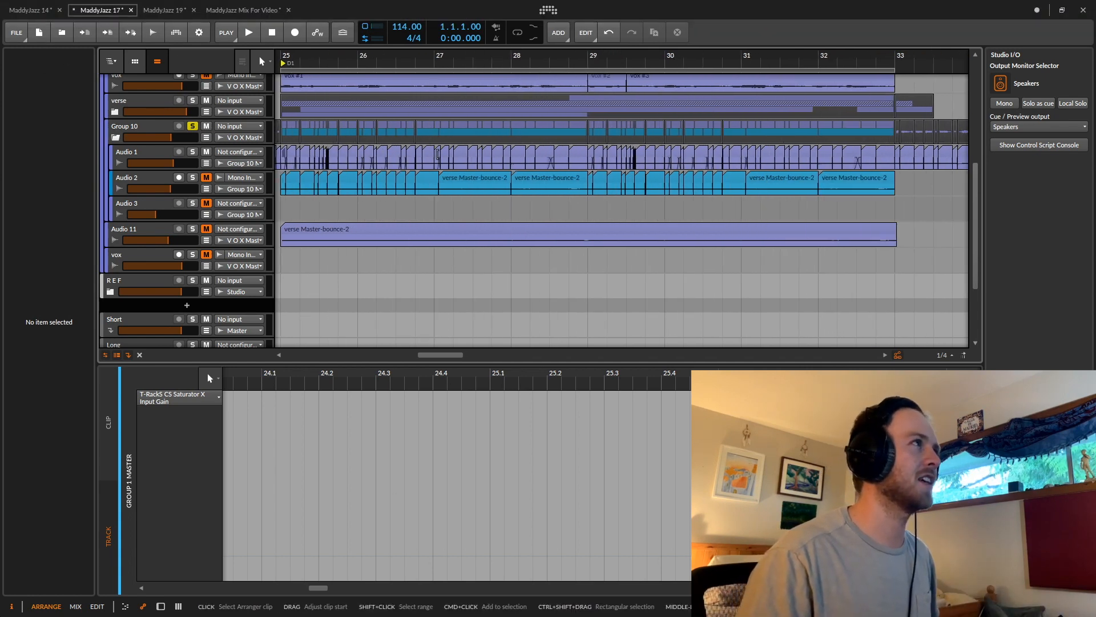
left_click_drag(324, 83, 441, 83)
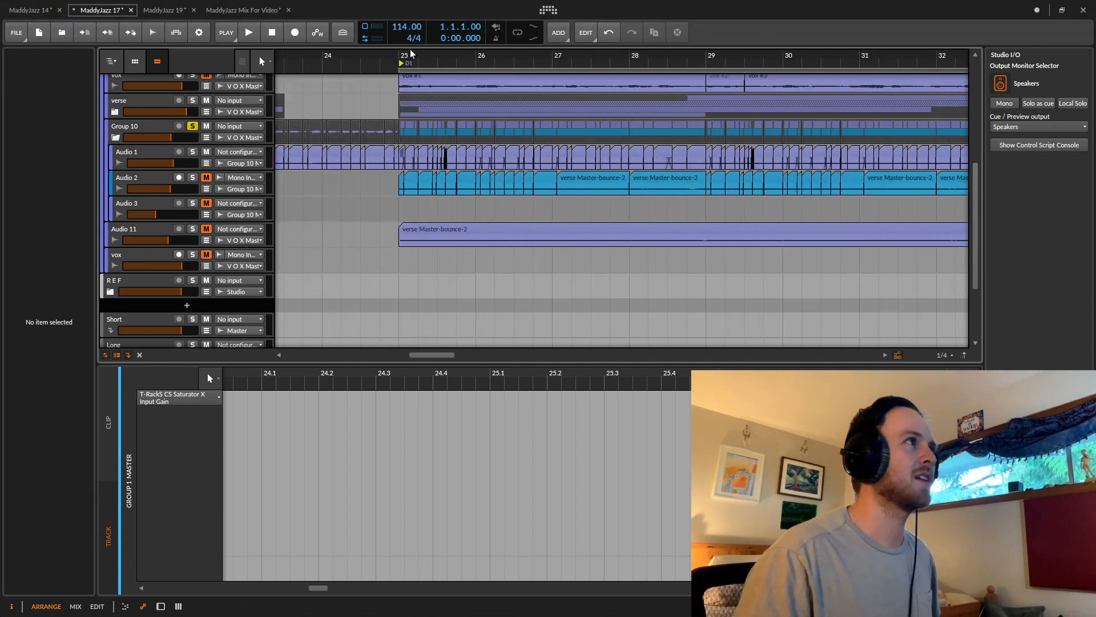
key("space")
left_click_drag(459, 112, 306, 166)
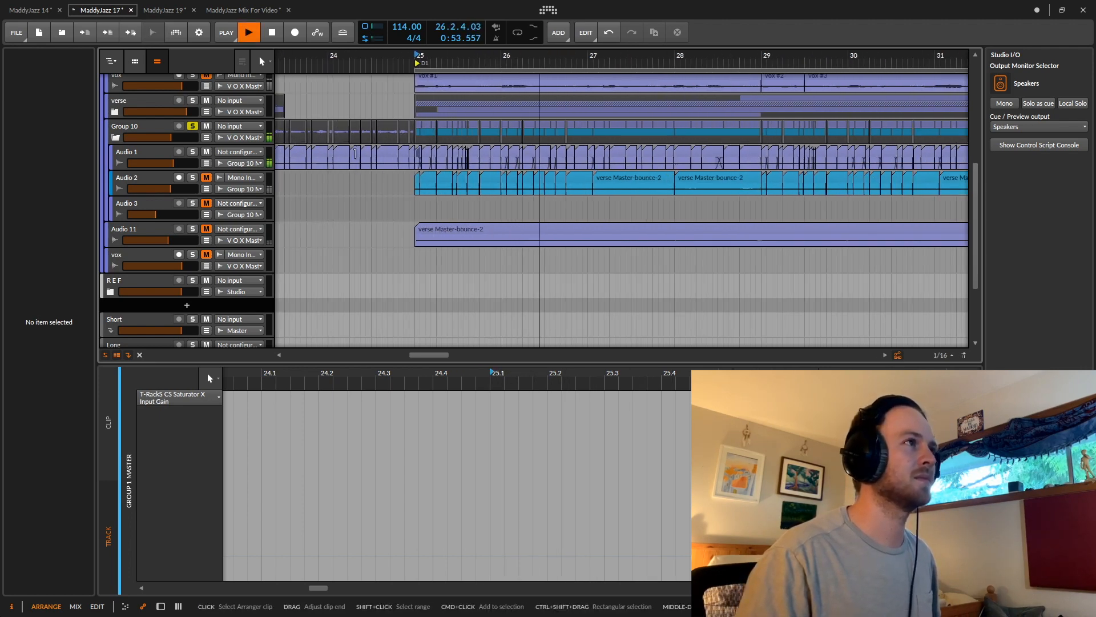
key("space")
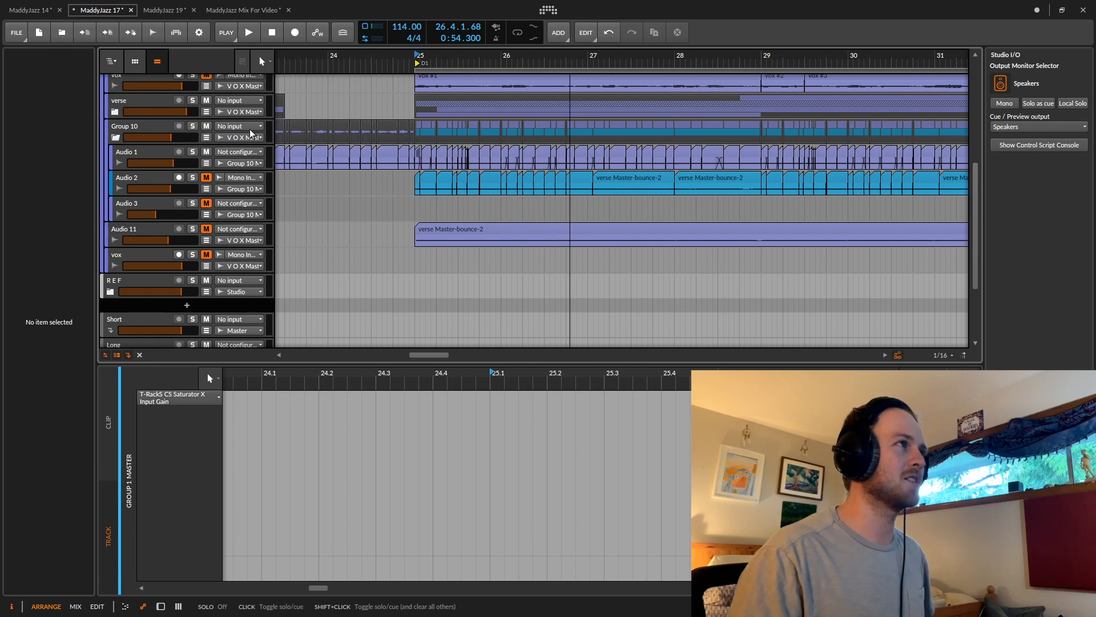
scroll(429, 200, "up", 3)
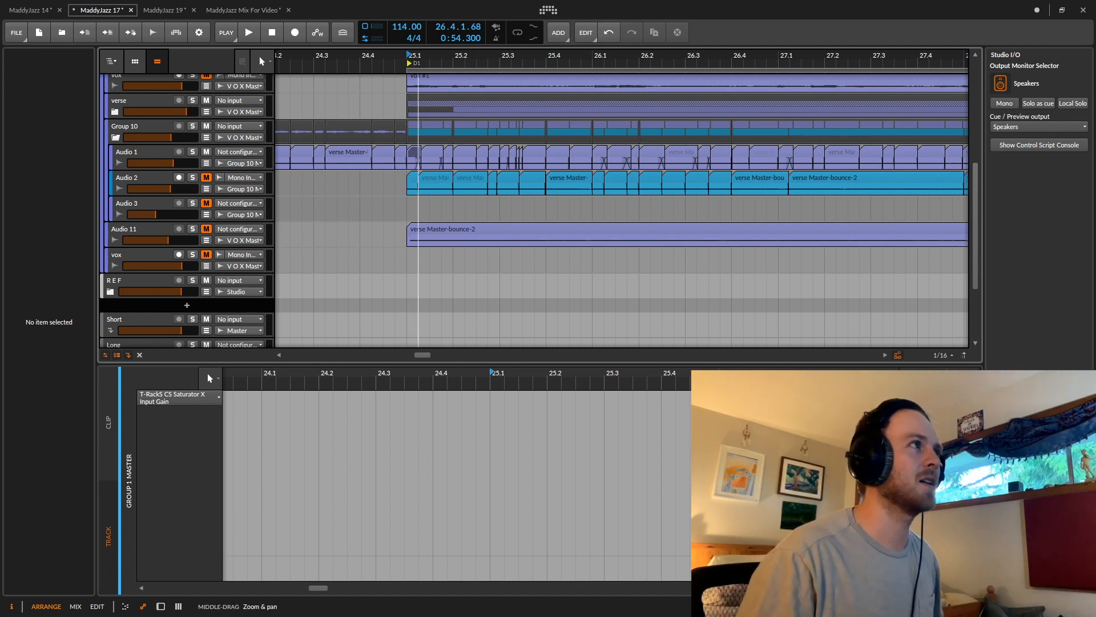
left_click_drag(419, 157, 385, 182)
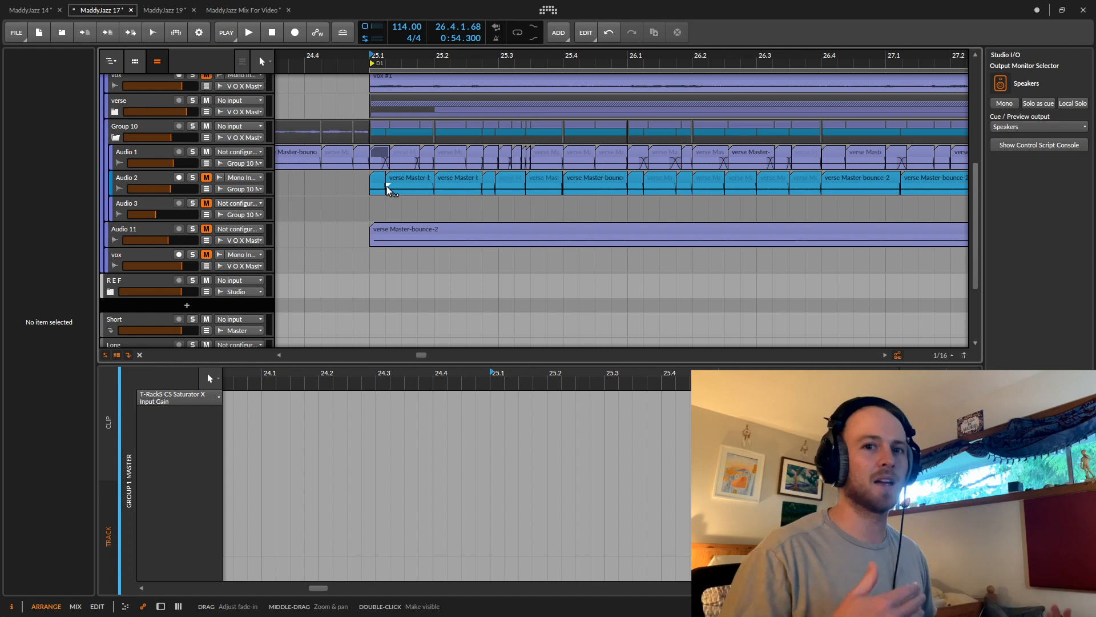
Open the first Audio 1 slice at 25.1 in the clip editor and examine its gain fade-in curve.
left_click(379, 152)
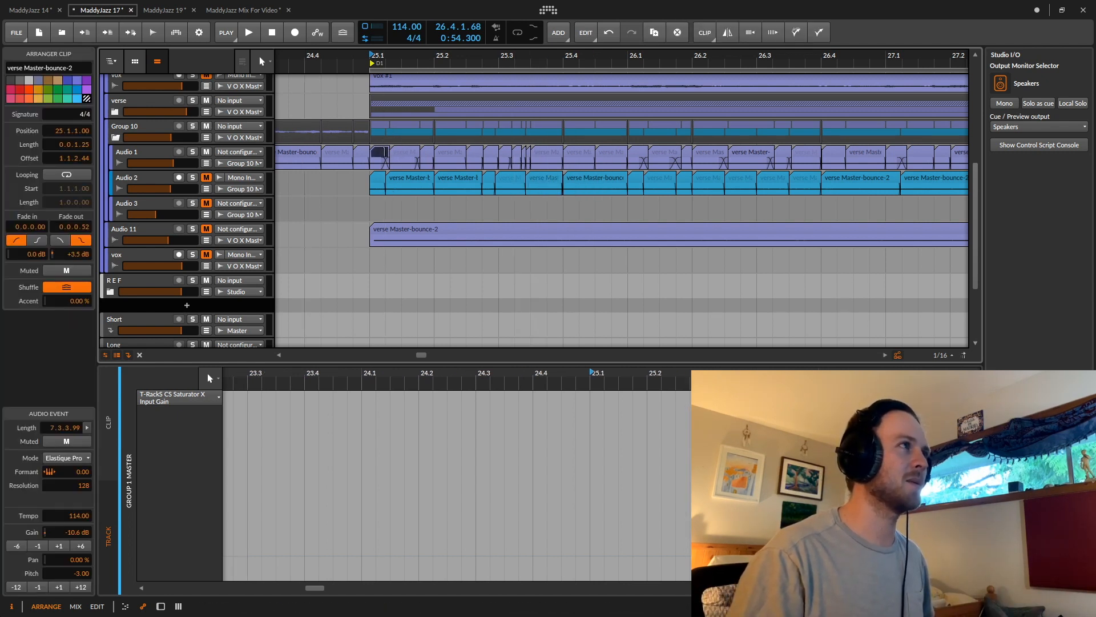
key("space")
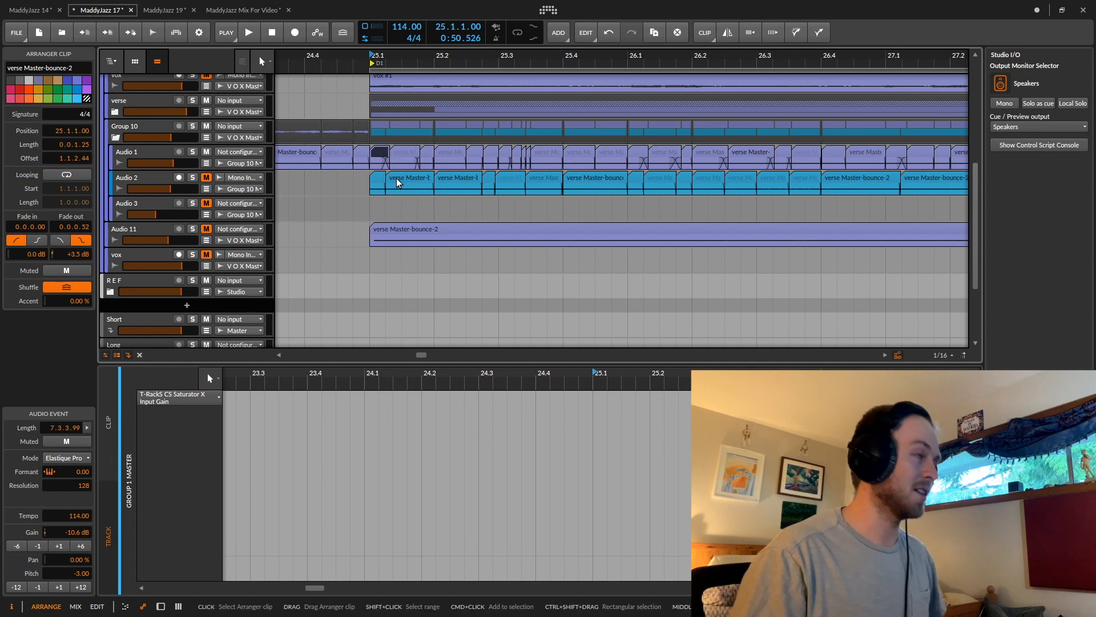
scroll(398, 181, "up", 2, "ctrl")
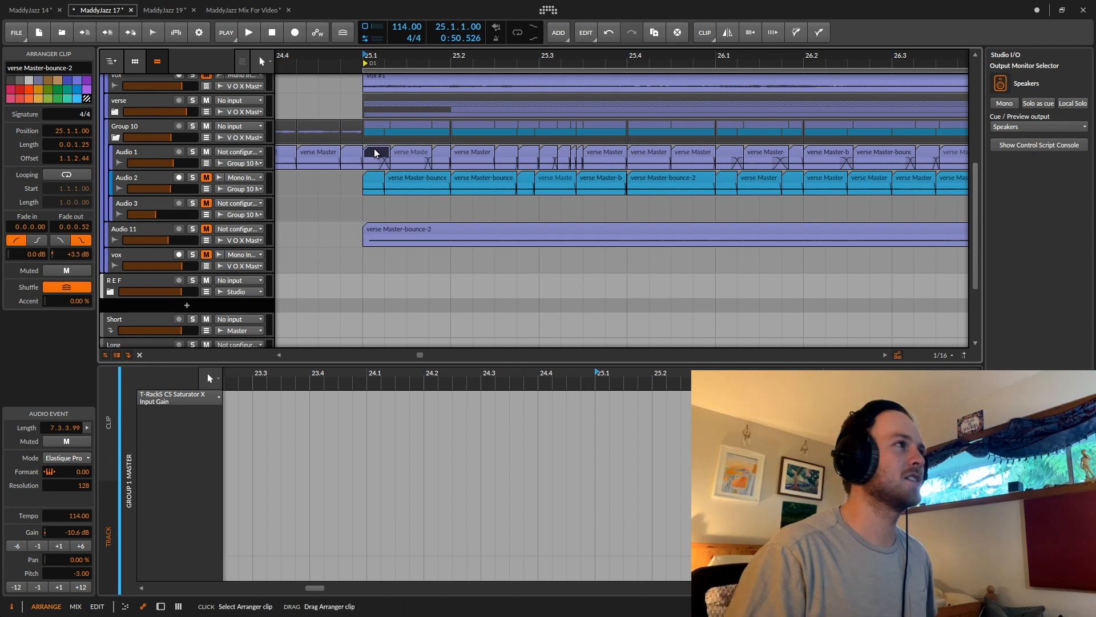
double_click(374, 149)
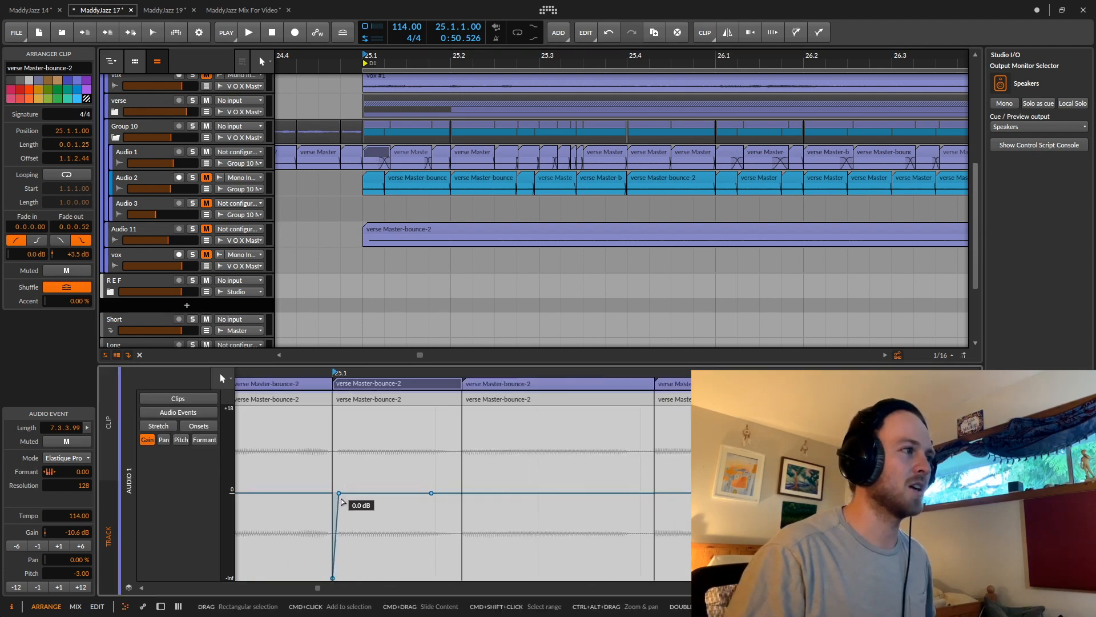
left_click_drag(343, 498, 474, 514)
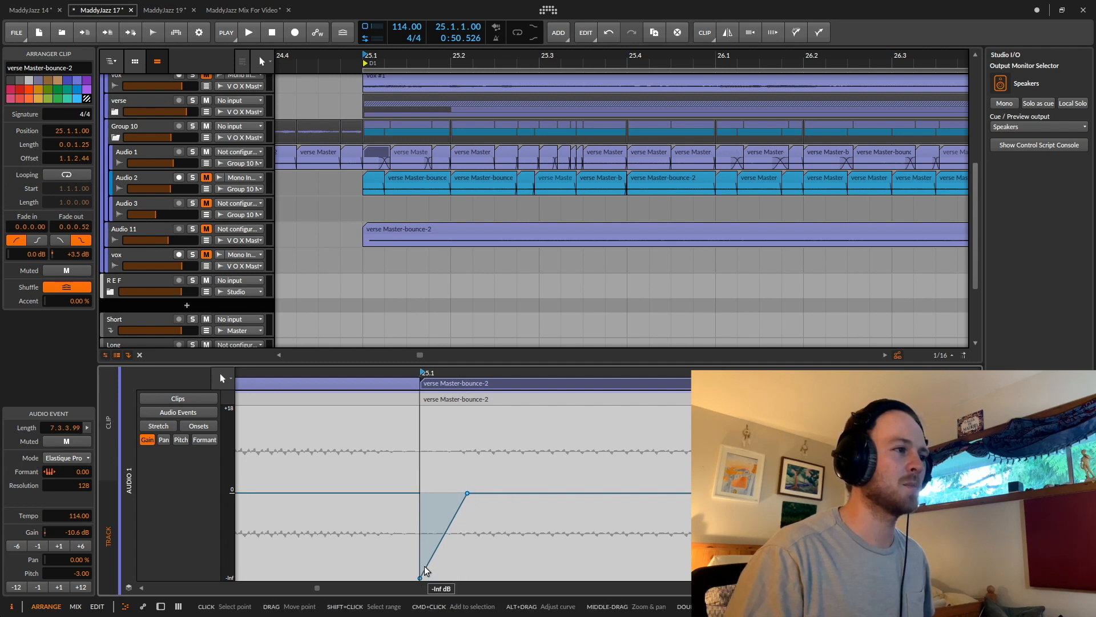
left_click_drag(526, 453, 494, 431)
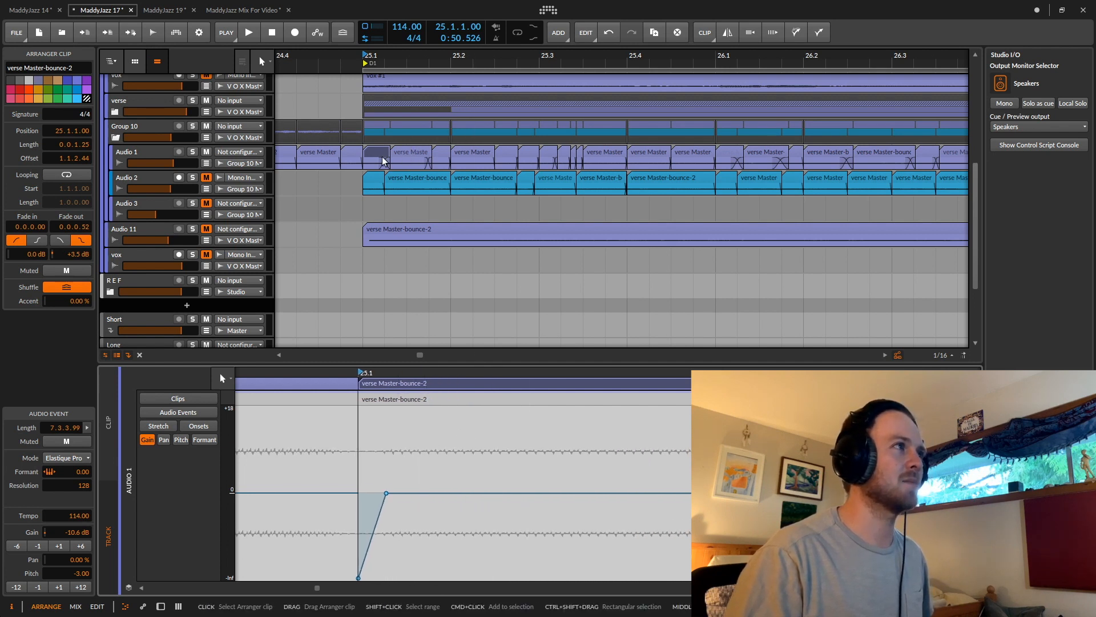
Solo Audio 1 and play the chops from bar 25.
left_click(192, 151)
key("space")
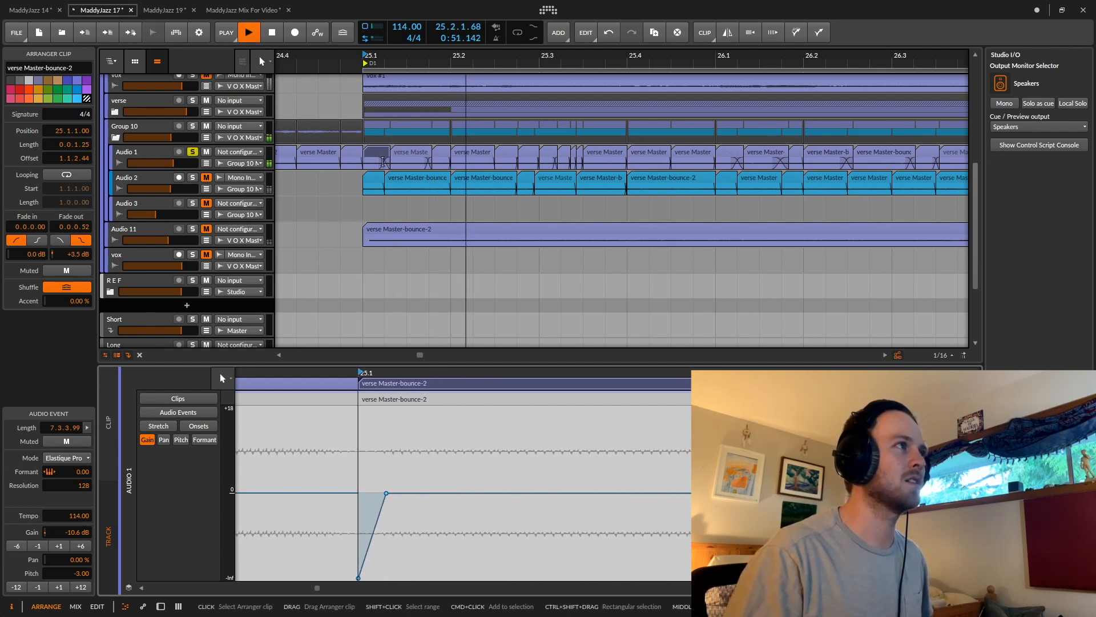
key("space")
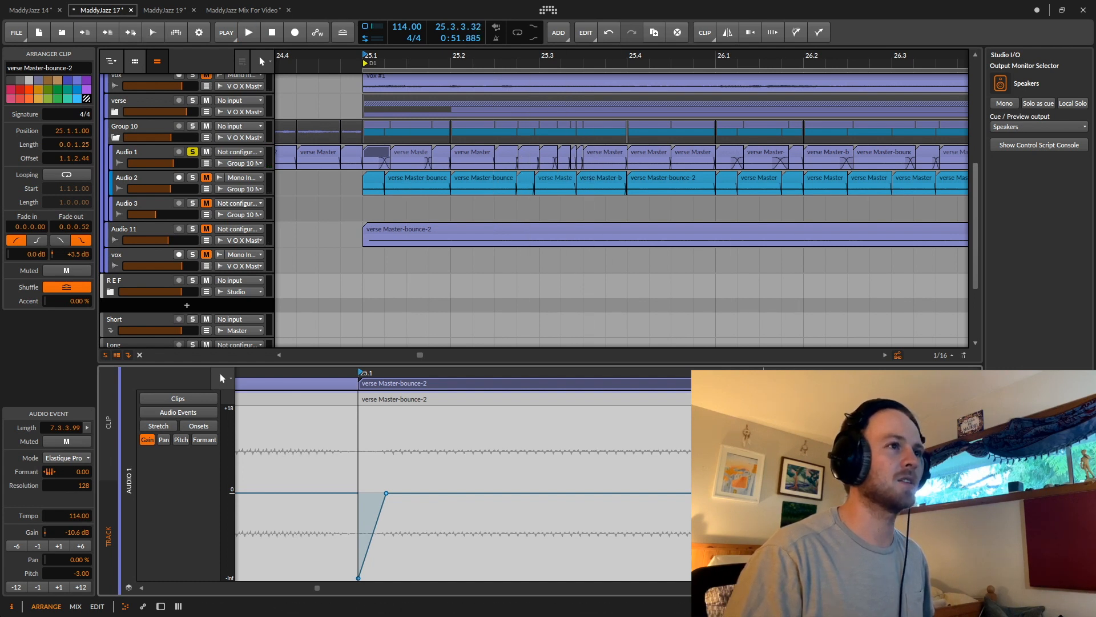
key("space")
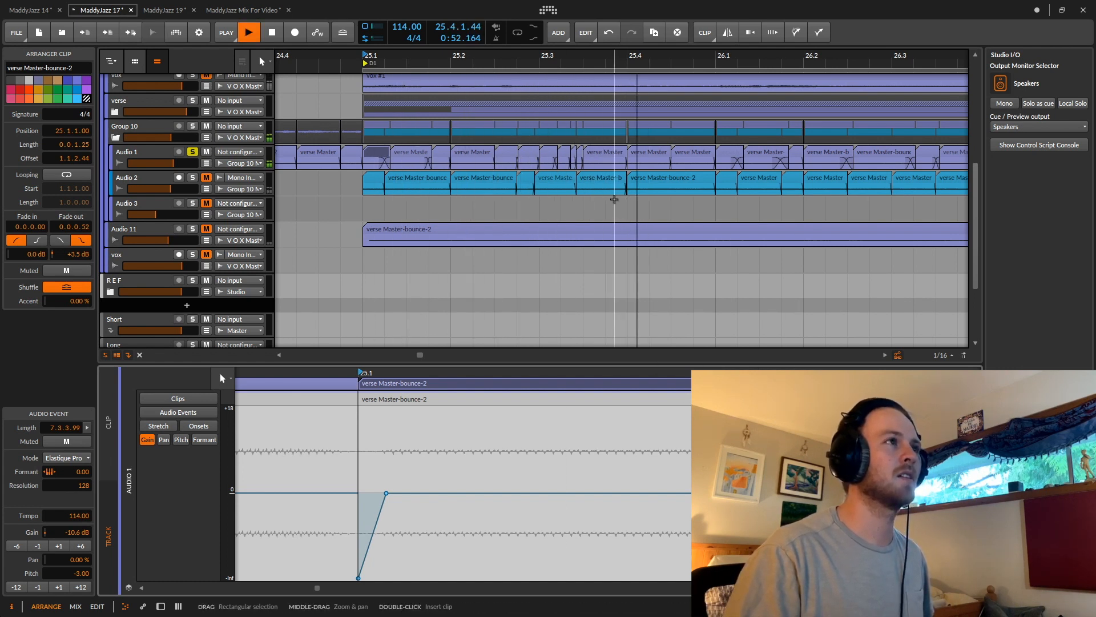
key("space")
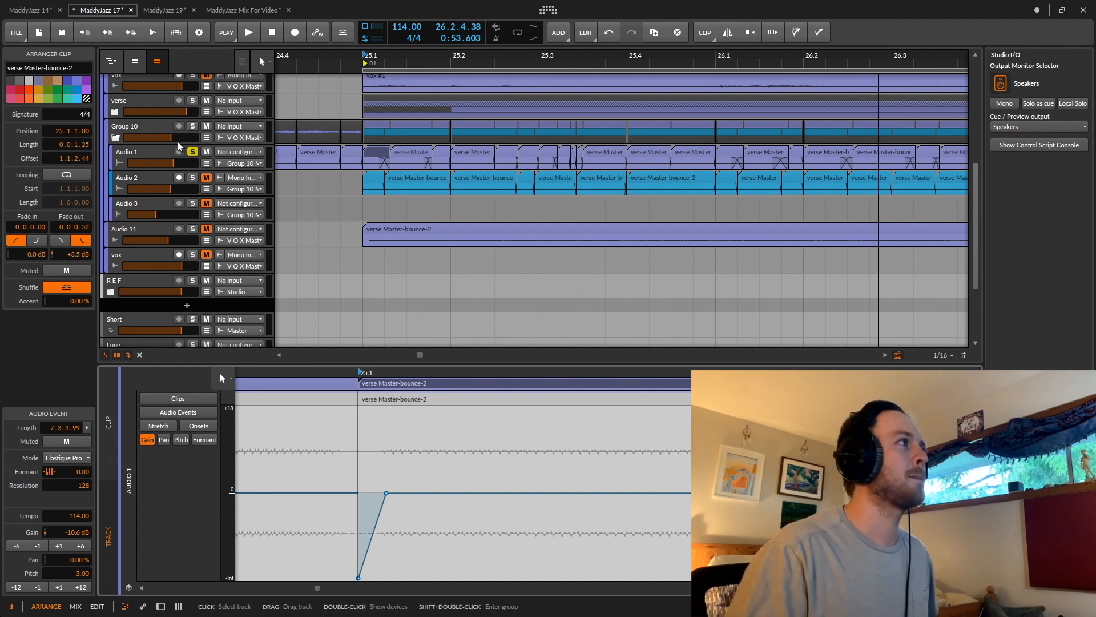
Clear the Audio 1 solo and play the chops from bar 25 together with the other tracks.
left_click(192, 151)
key("space")
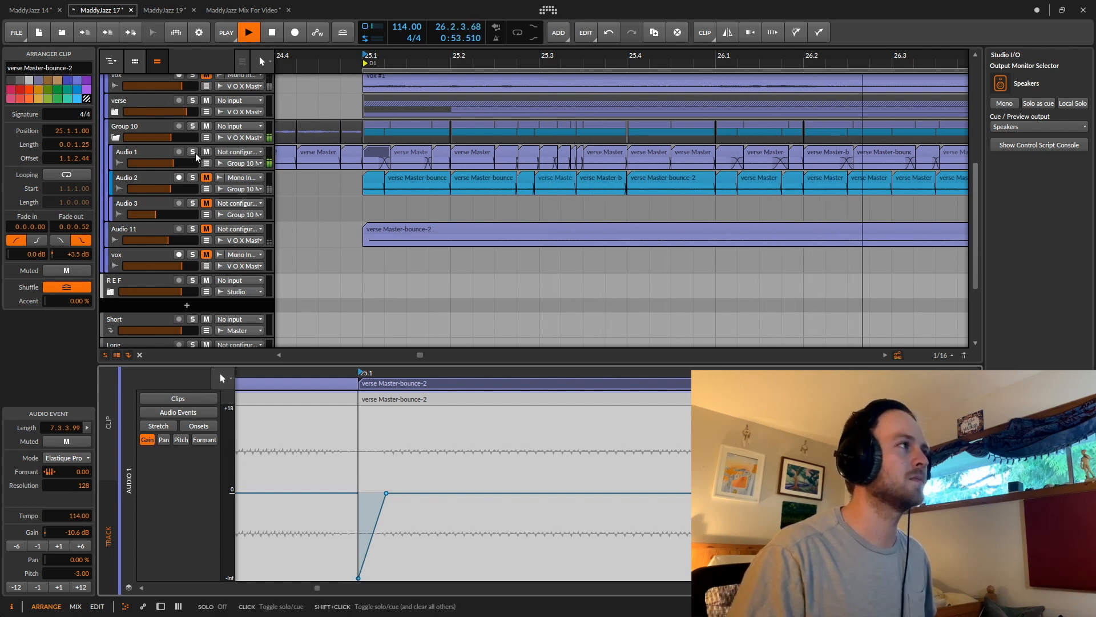
key("space")
scroll(493, 164, "down", 2)
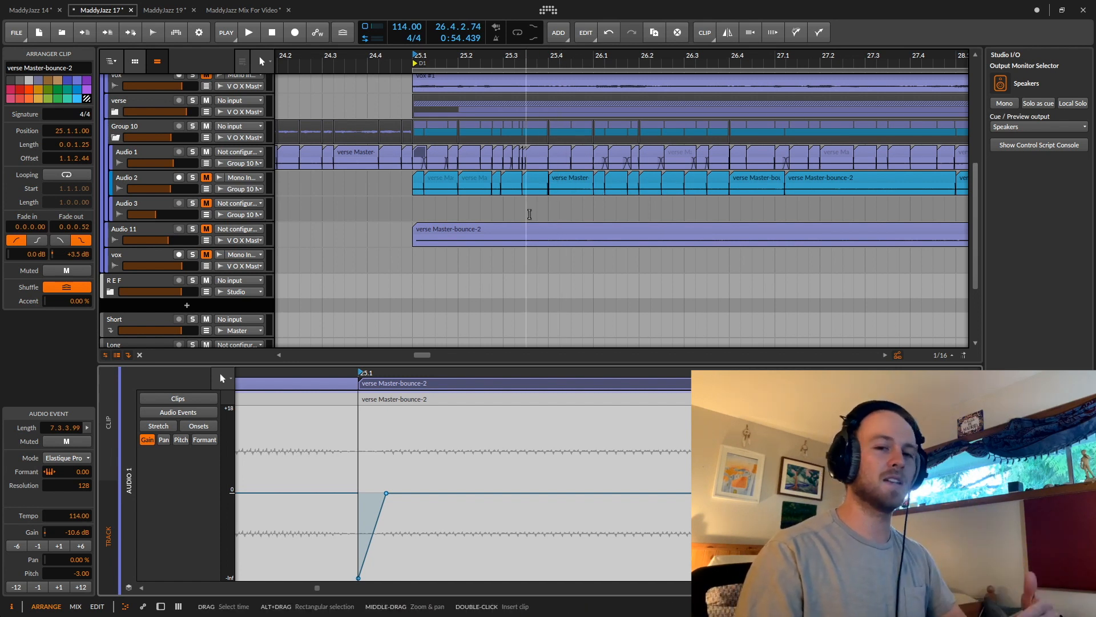
key("space")
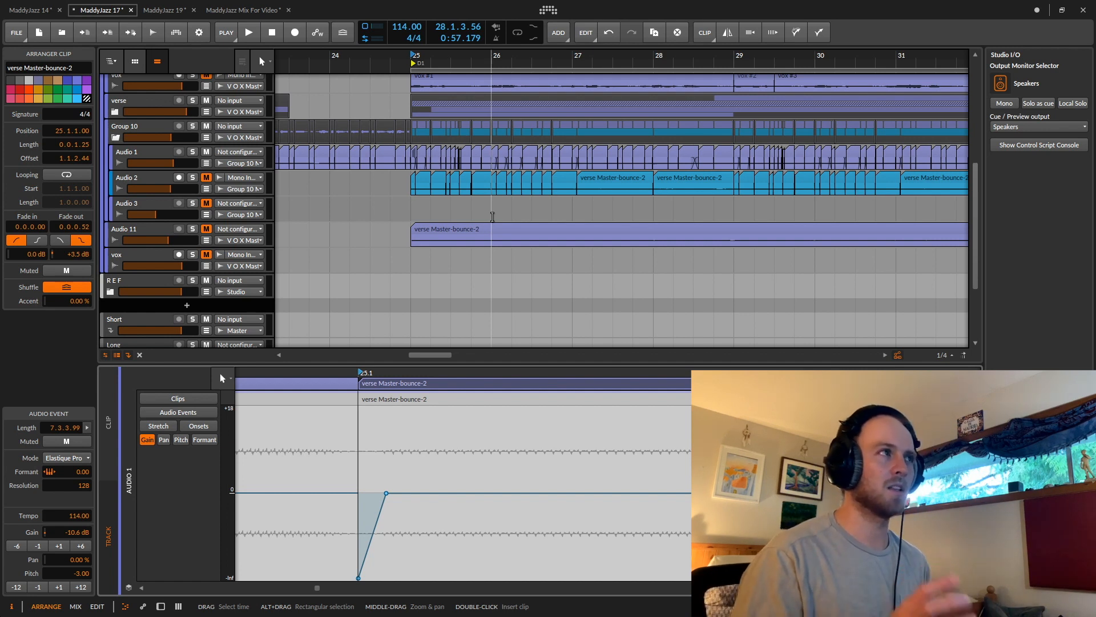
Switch to the MaddyJazz 19 project and play the soloed Group 10 from bar 25.
left_click(157, 12)
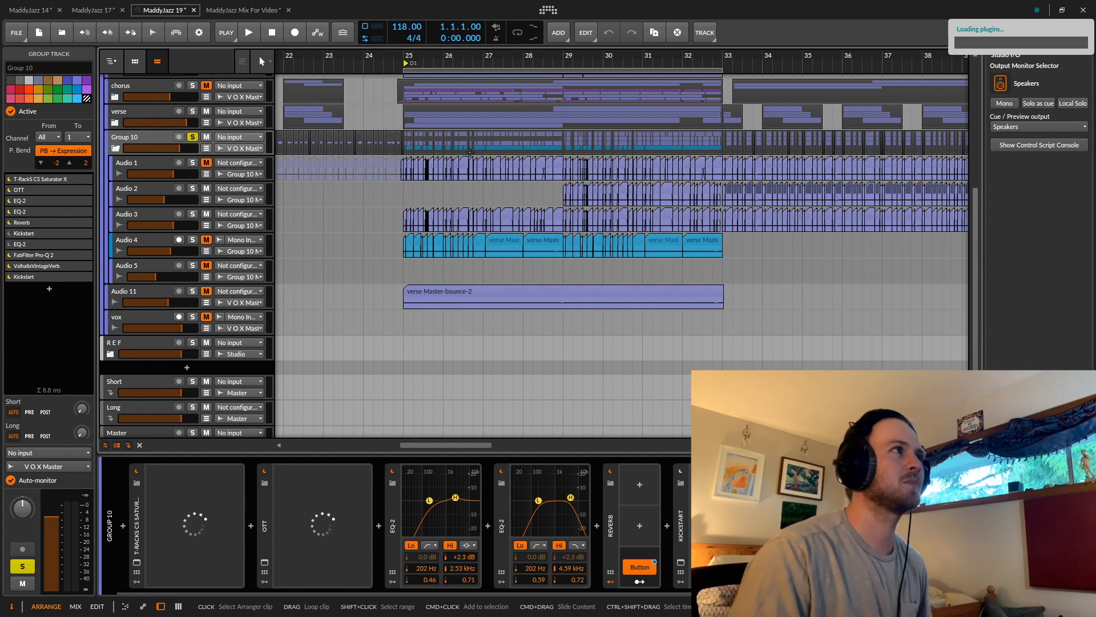
key("space")
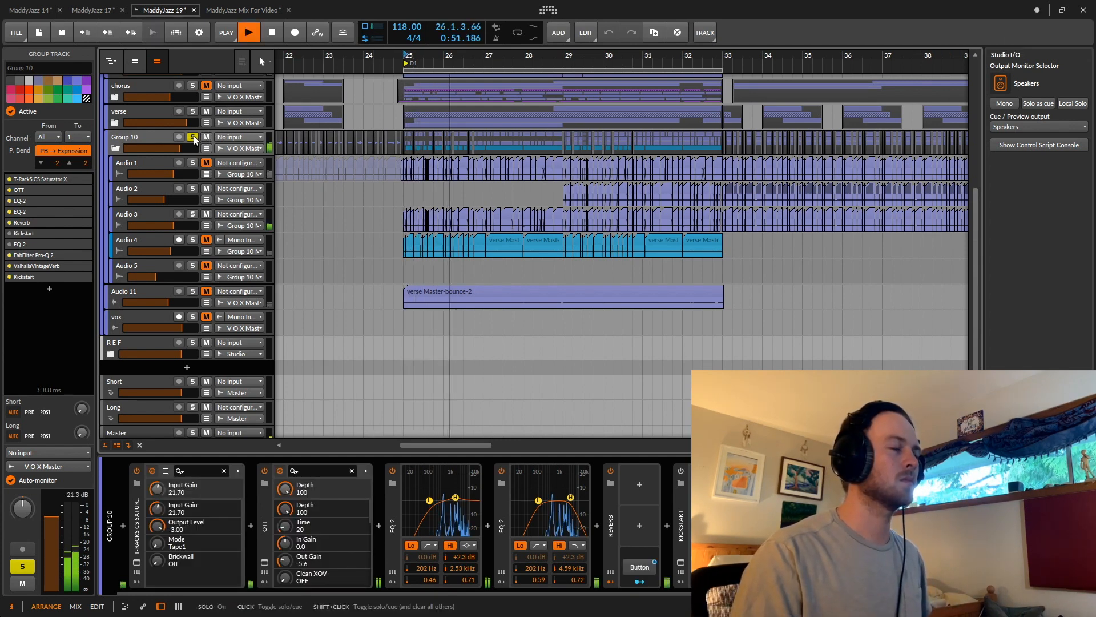
key("space")
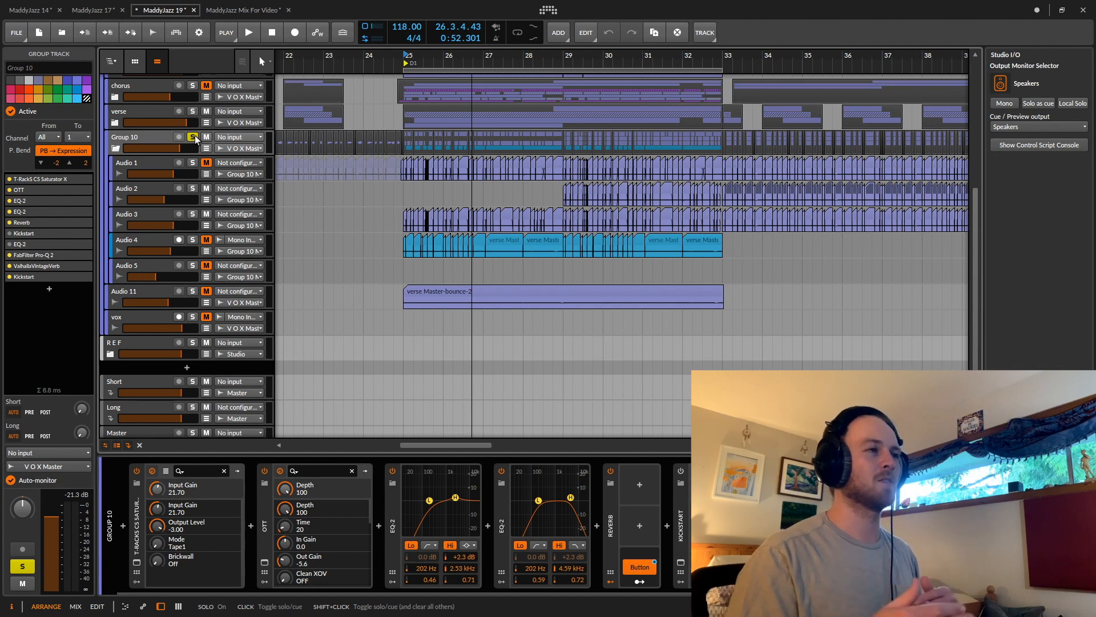
Play the soloed Group 10 from bar 29, where the Audio 2 chops come in, and replay it.
left_click(565, 54)
key("space")
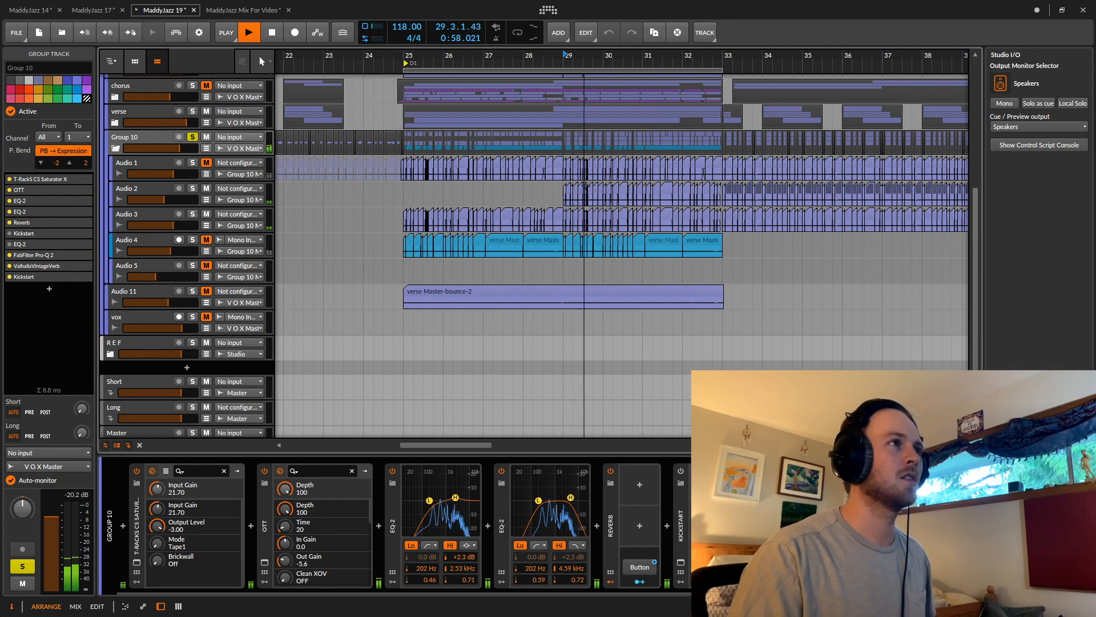
key("space")
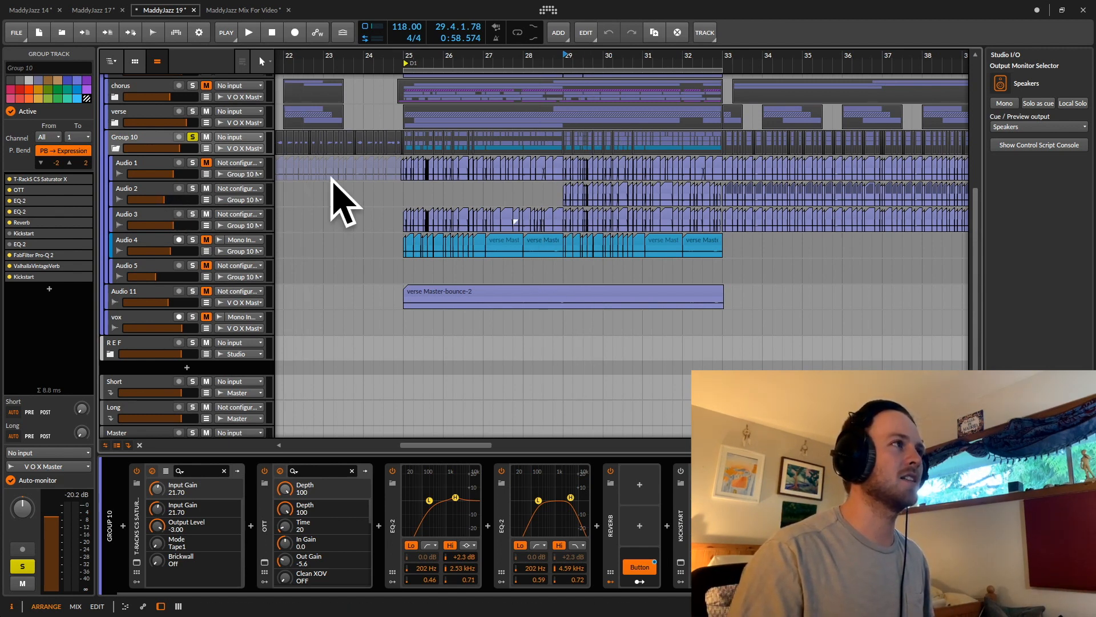
scroll(537, 193, "up", 3)
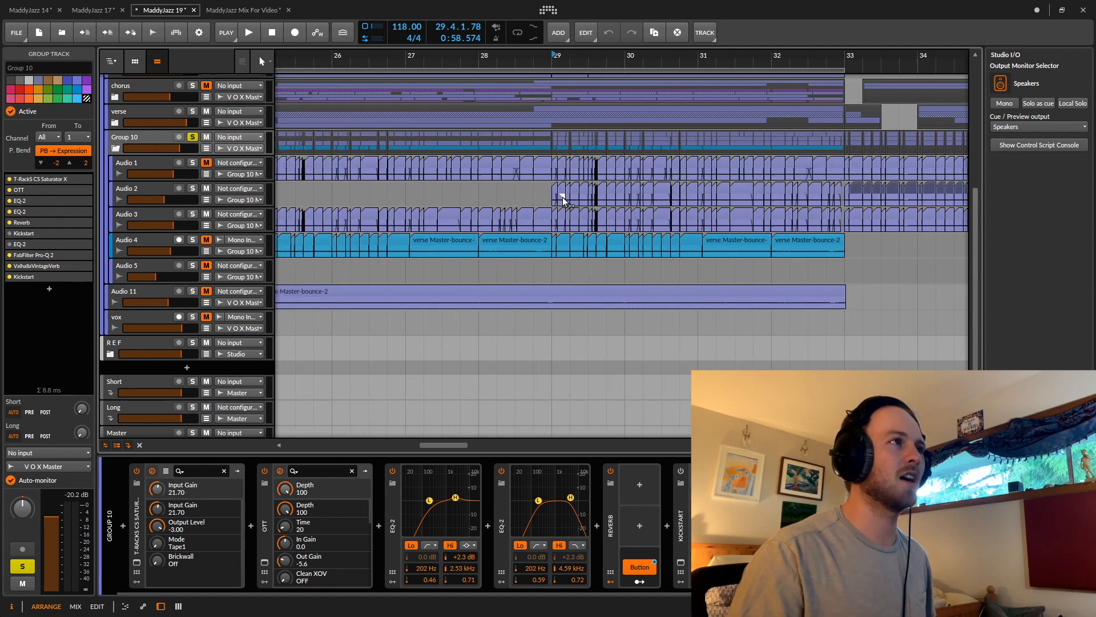
left_click_drag(560, 203, 591, 207)
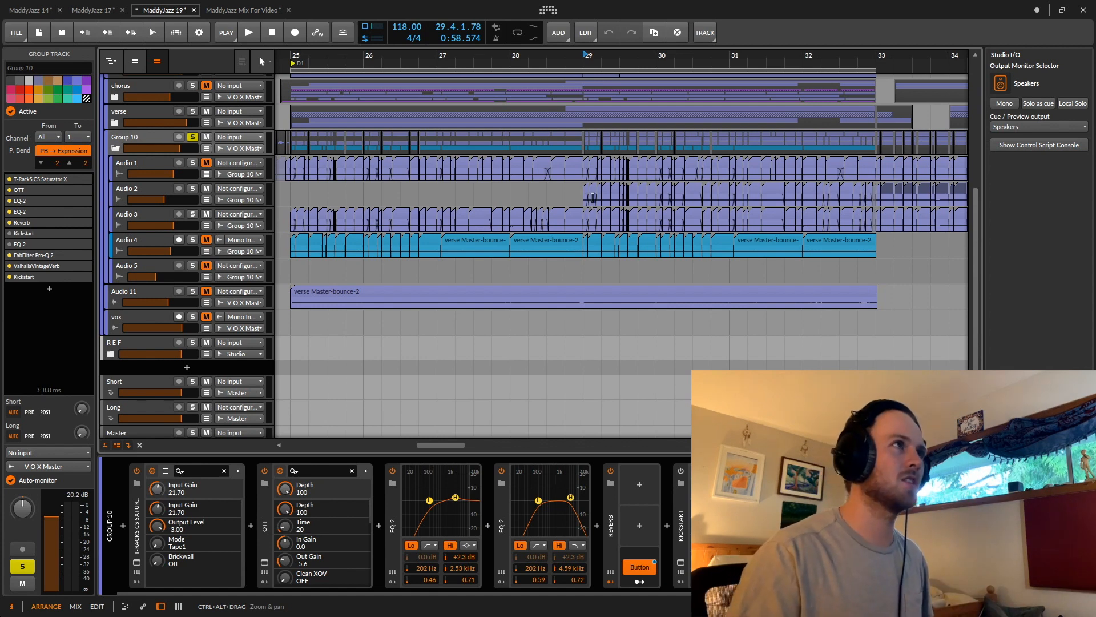
key("space")
left_click_drag(528, 207, 477, 211)
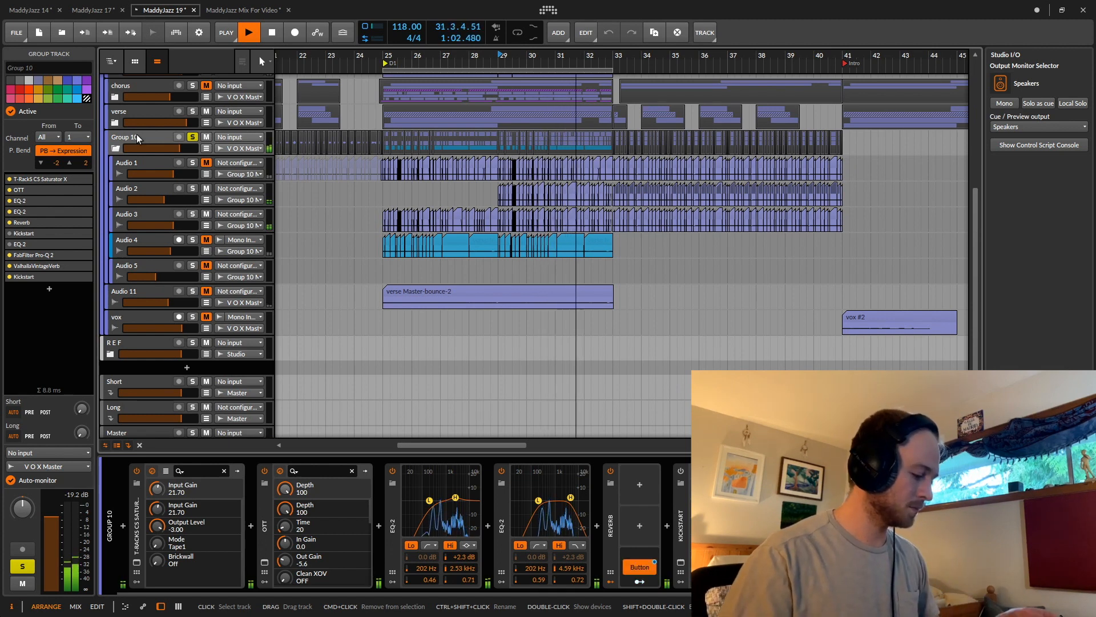
Switch to the MaddyJazz Mix For Video project, play from bar 33 unsoloed and with the Chorus group soloed, then clear the solo.
key("ctrl+Tab")
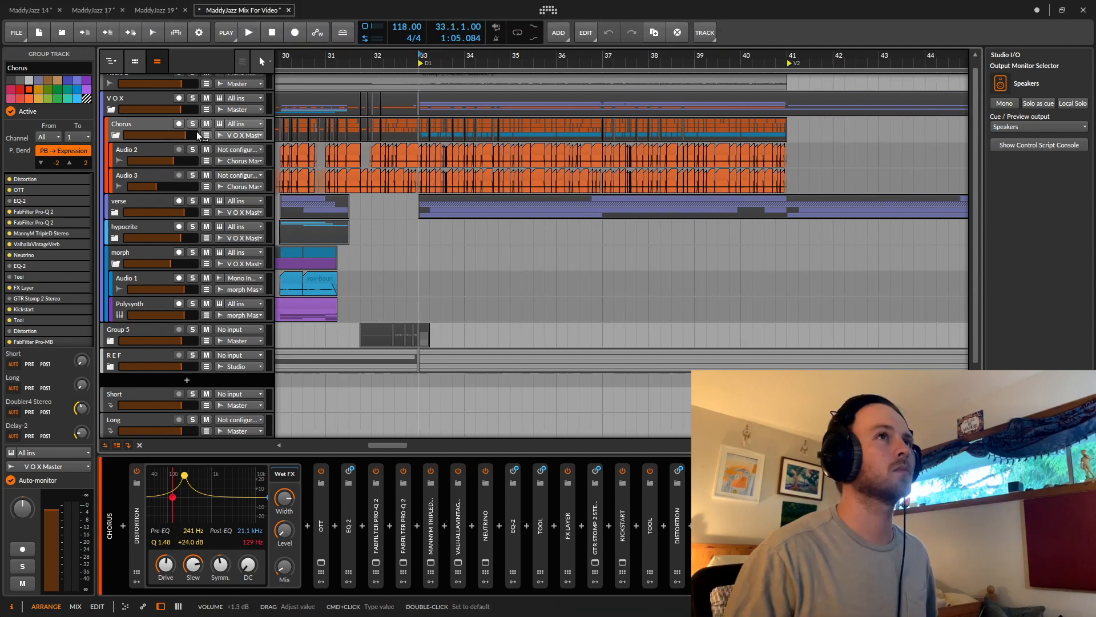
key("space")
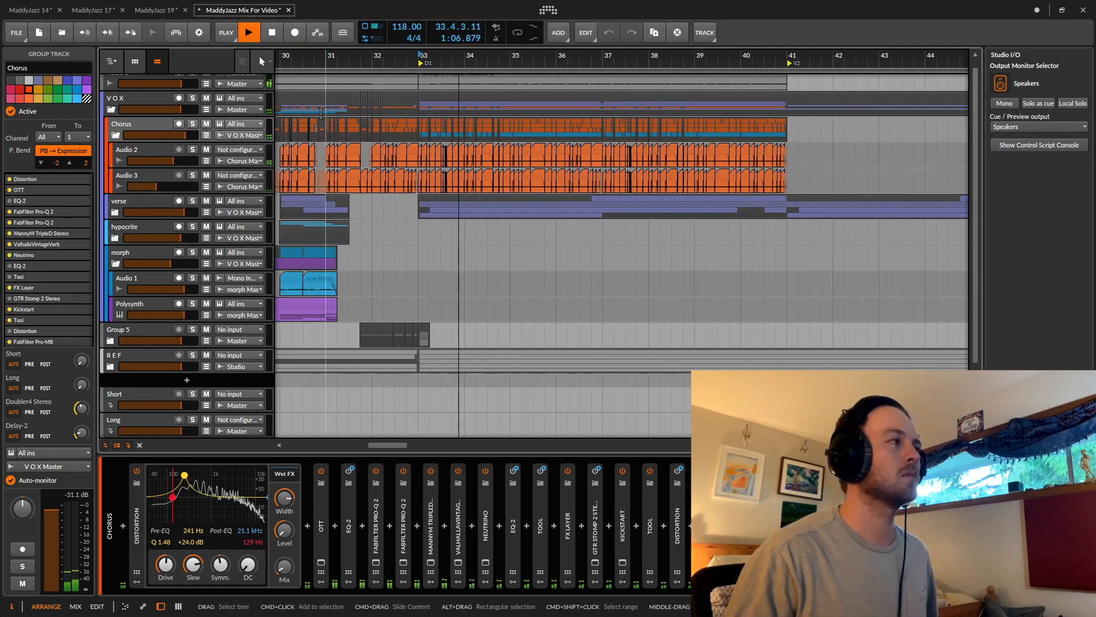
left_click(192, 123)
key("space")
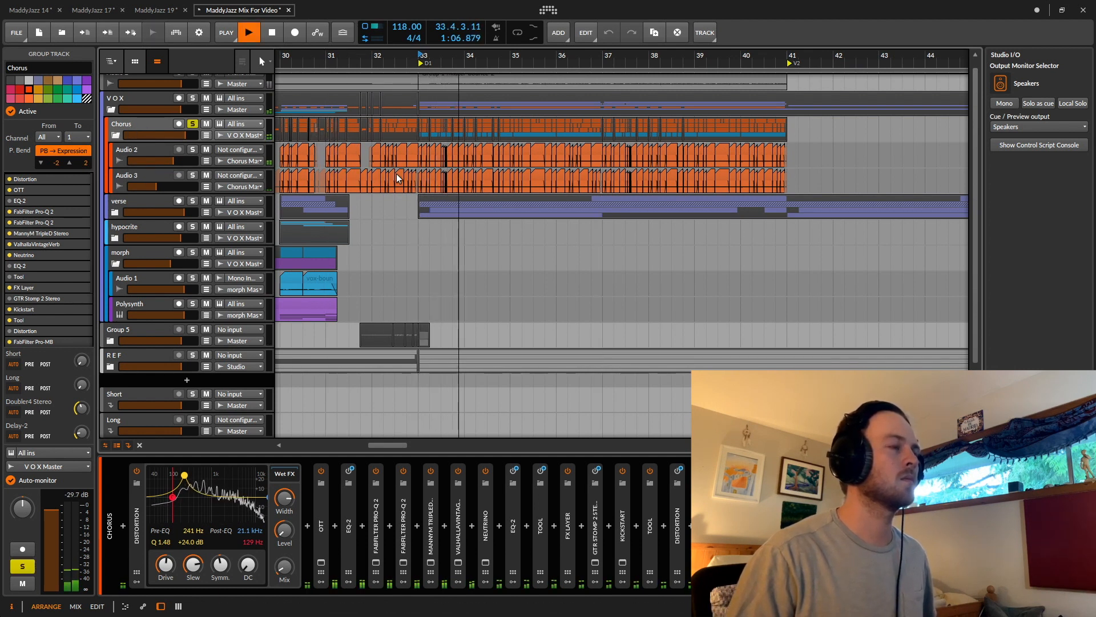
key("space")
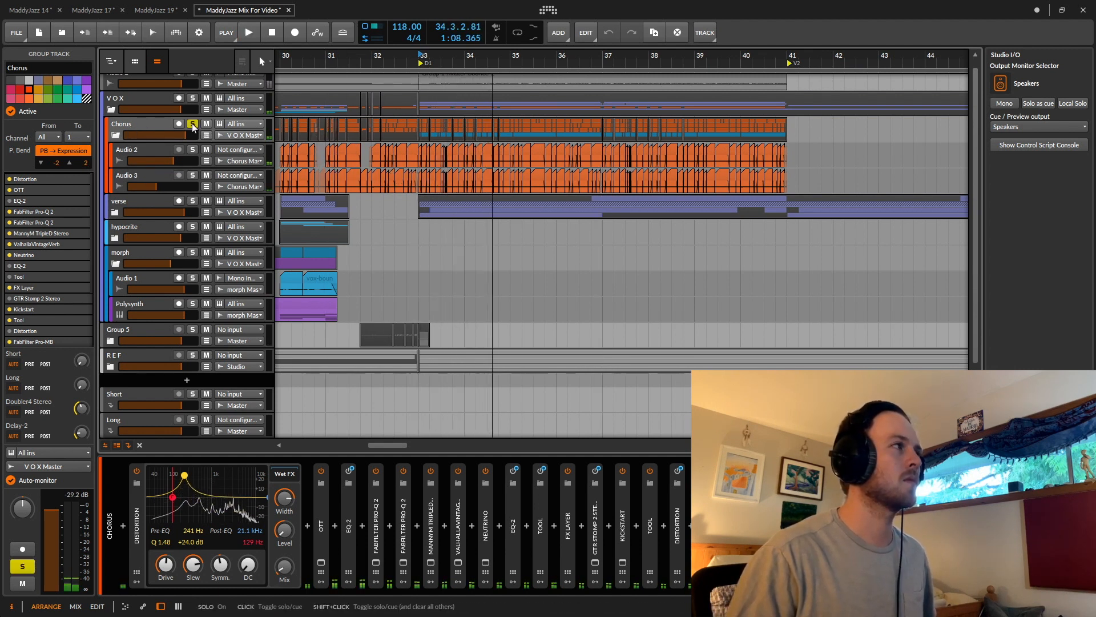
left_click(191, 123)
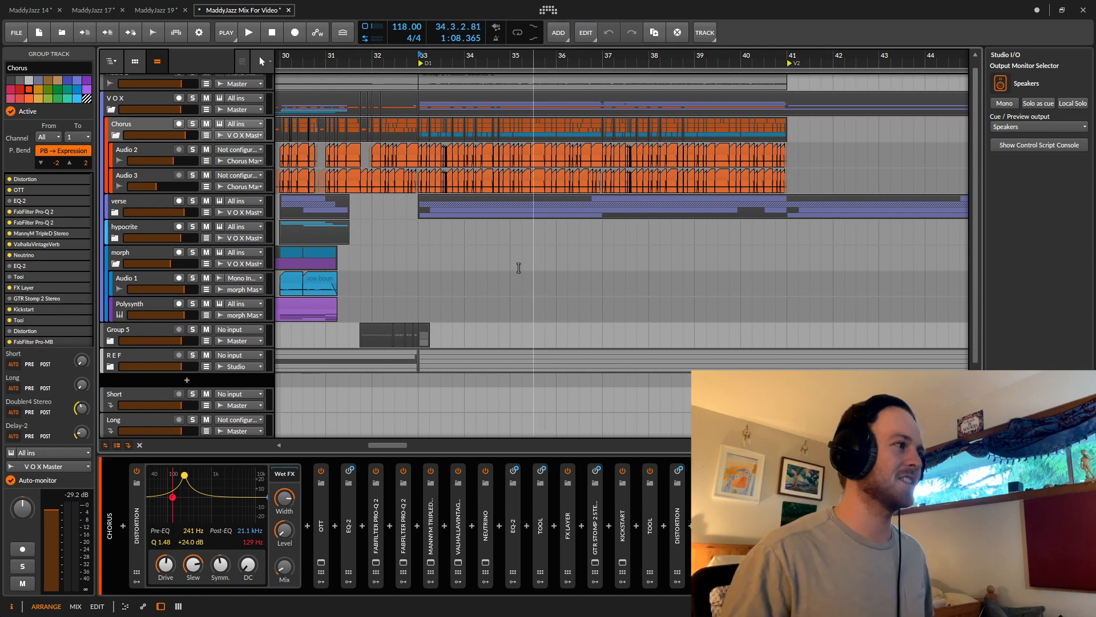
Inspect the Distortion device on the Chorus group and the device chain on Audio 2.
left_click(156, 518)
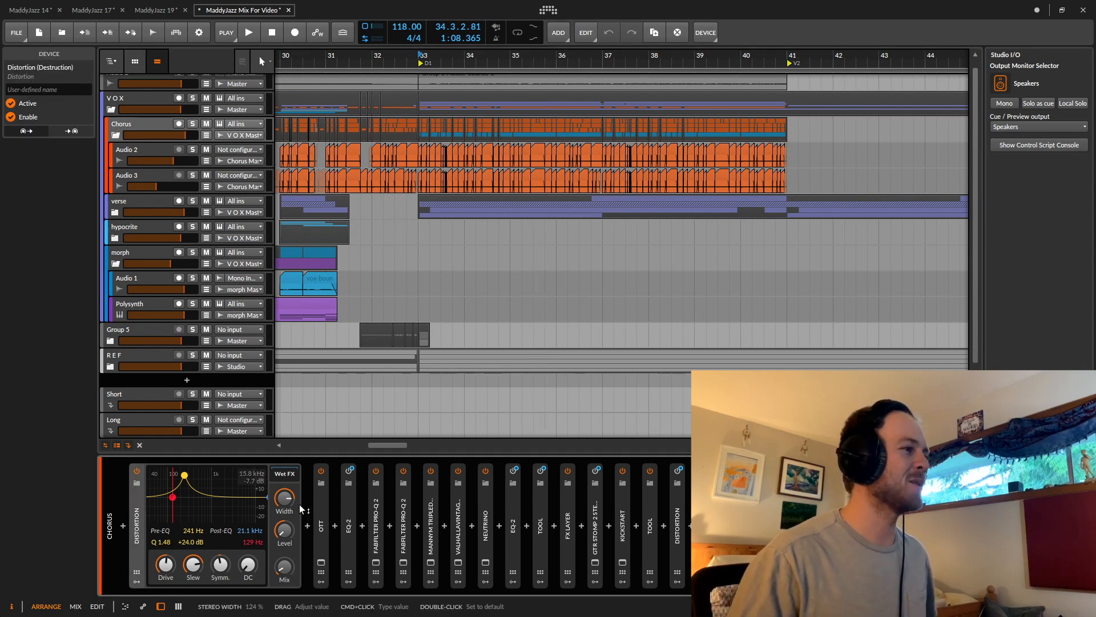
left_click(146, 151)
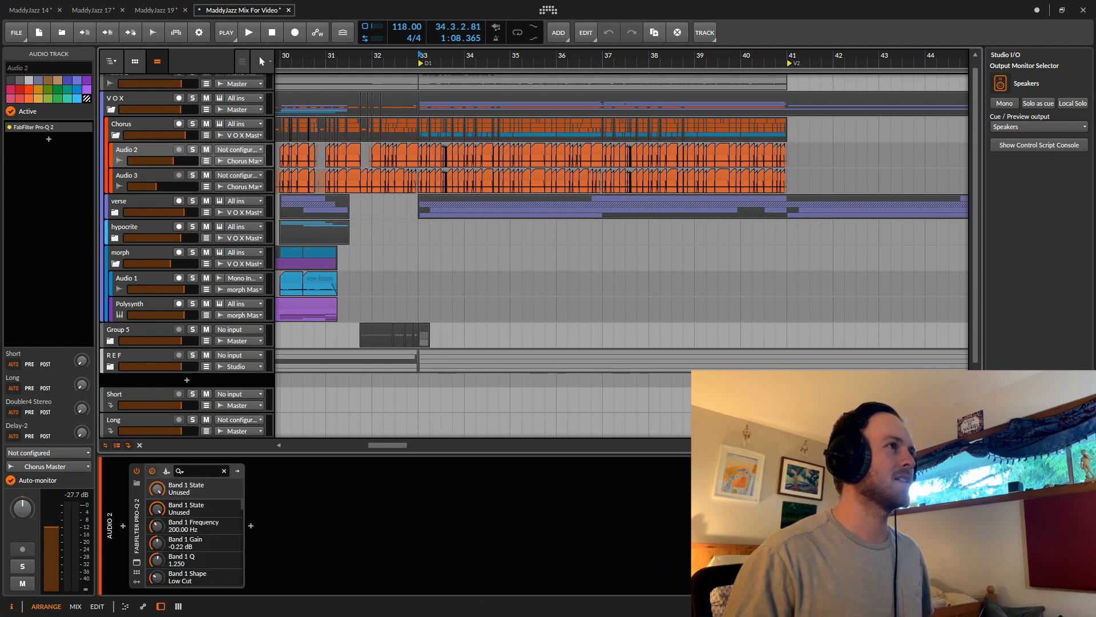
left_click_drag(442, 56, 538, 75)
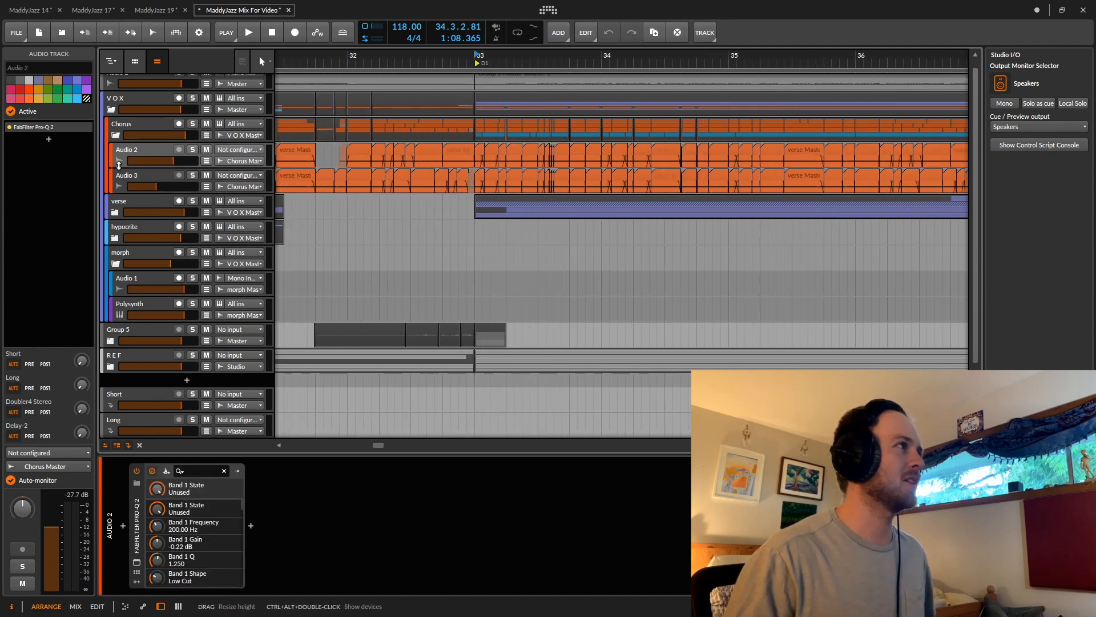
Compare Audio 2 with Audio 3 from bar 33, soloing each track in turn.
left_click(193, 150)
key("space")
key("space")
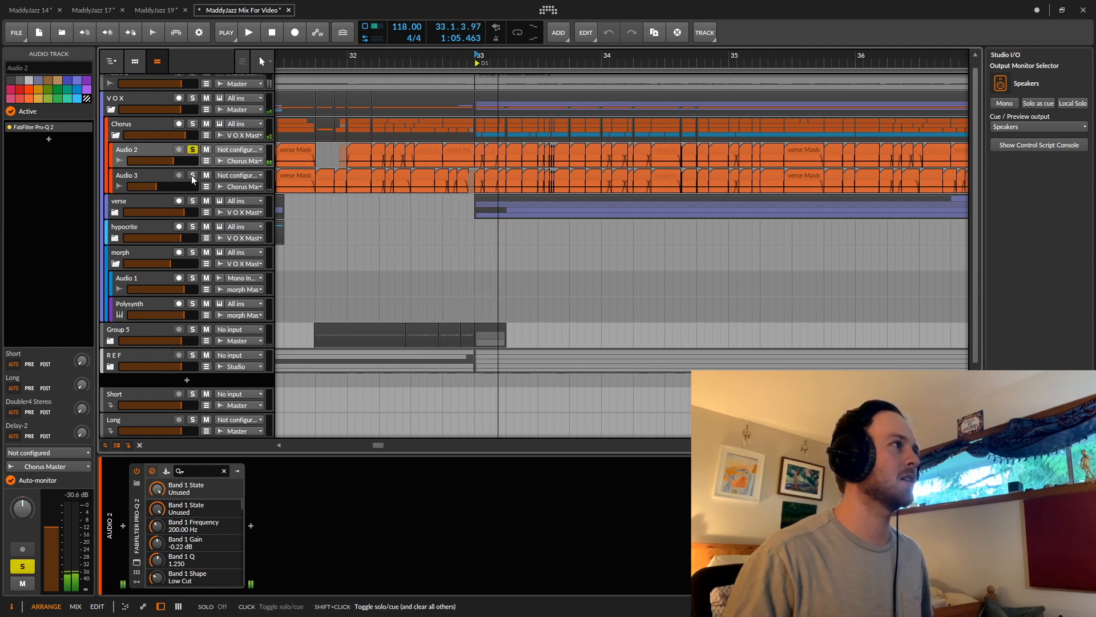
left_click(193, 176)
key("space")
key("space")
left_click(193, 150)
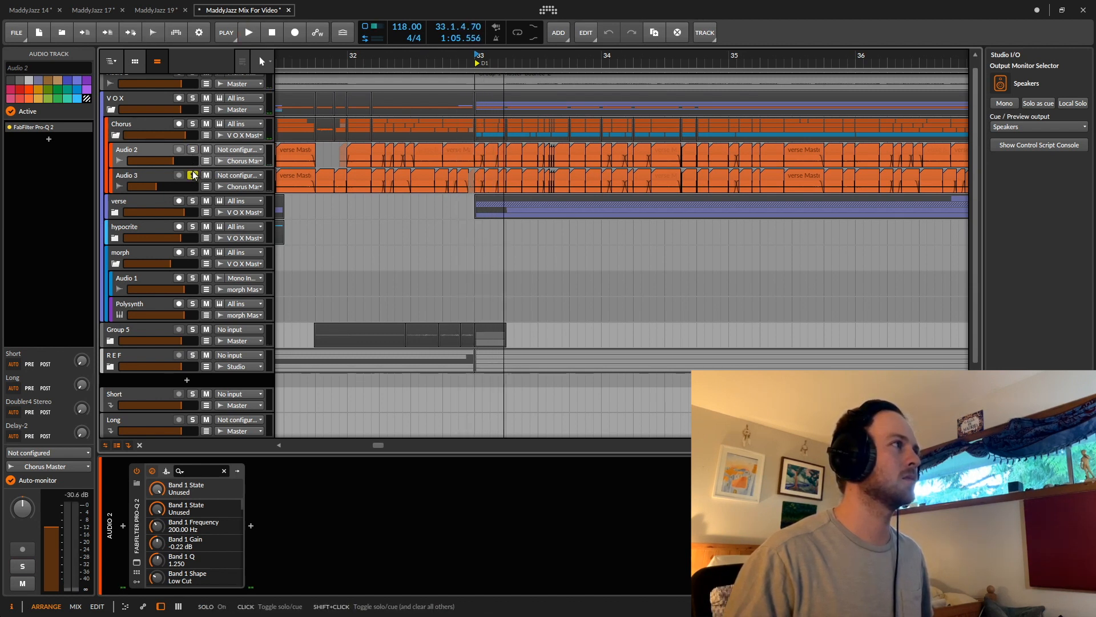
Play the soloed Audio 3 from bar 33 with its EQ-2 device shown, and select its slice at 33.1.2.25.
key("space")
left_click(157, 179)
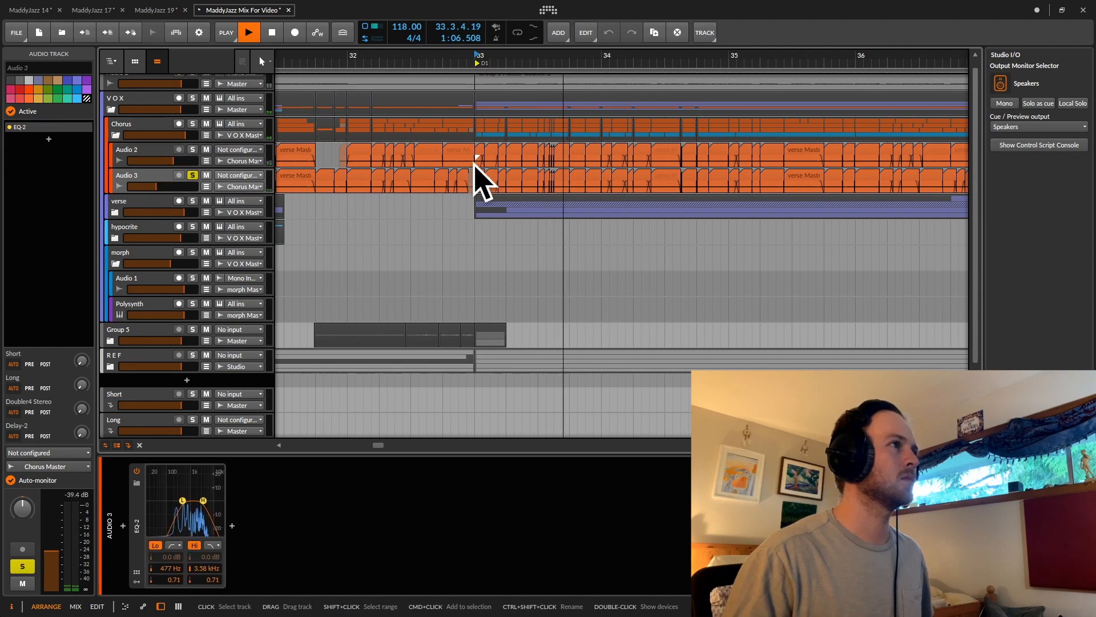
left_click(489, 178)
key("space")
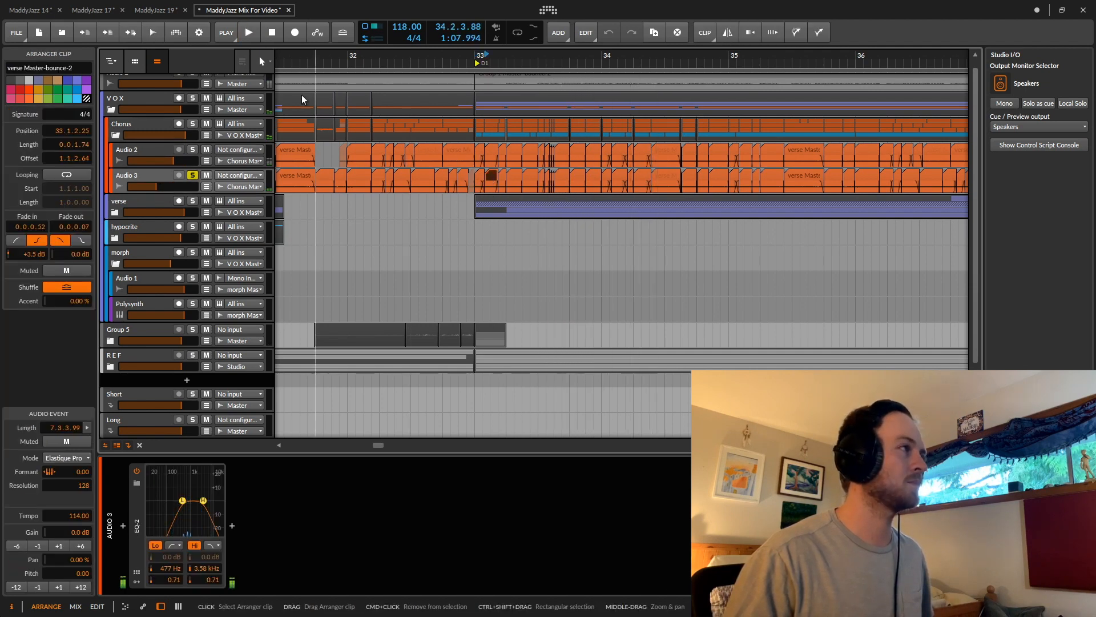
Show the Chorus group's device chain and solo the group in place of Audio 3.
left_click(166, 127)
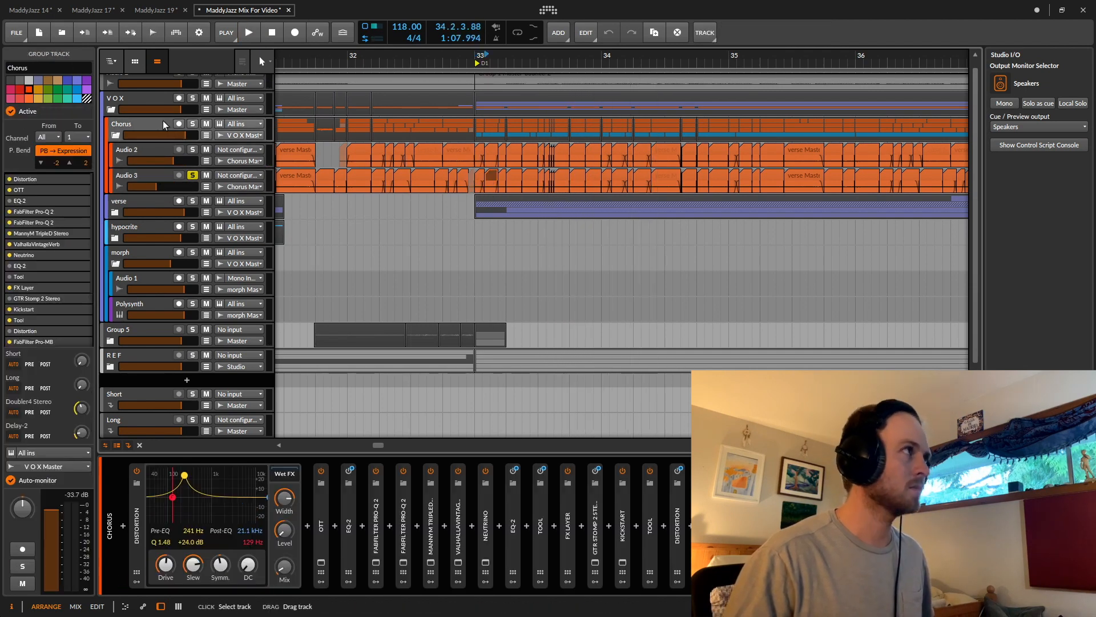
left_click(193, 124)
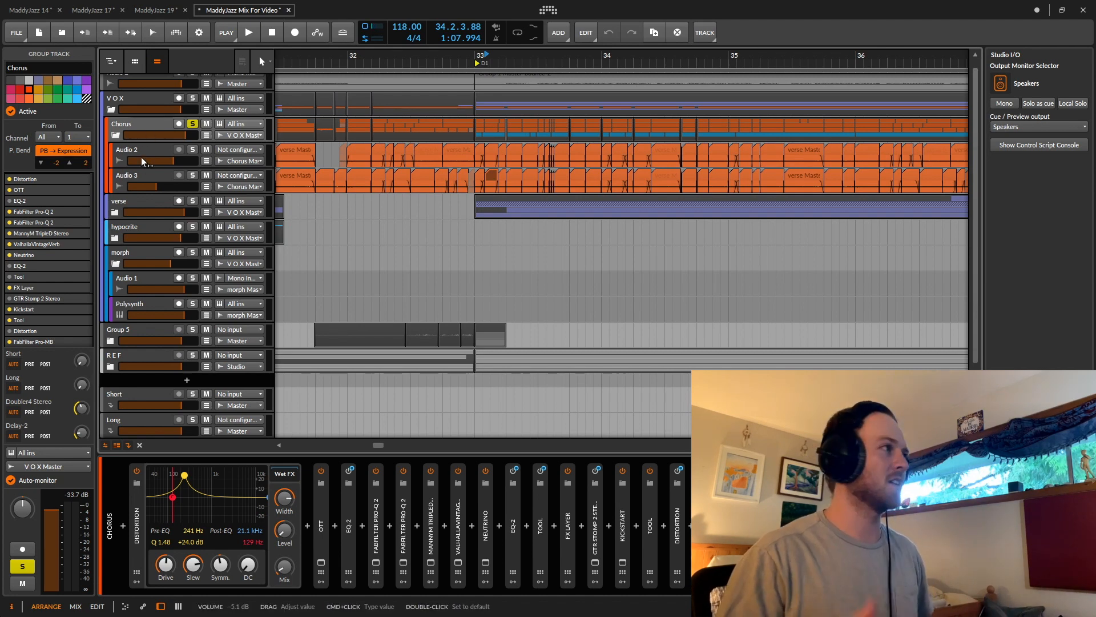
Try raising the Mix of the Chorus group's Distortion during playback, and undo the change.
left_click(130, 150)
left_click(132, 124)
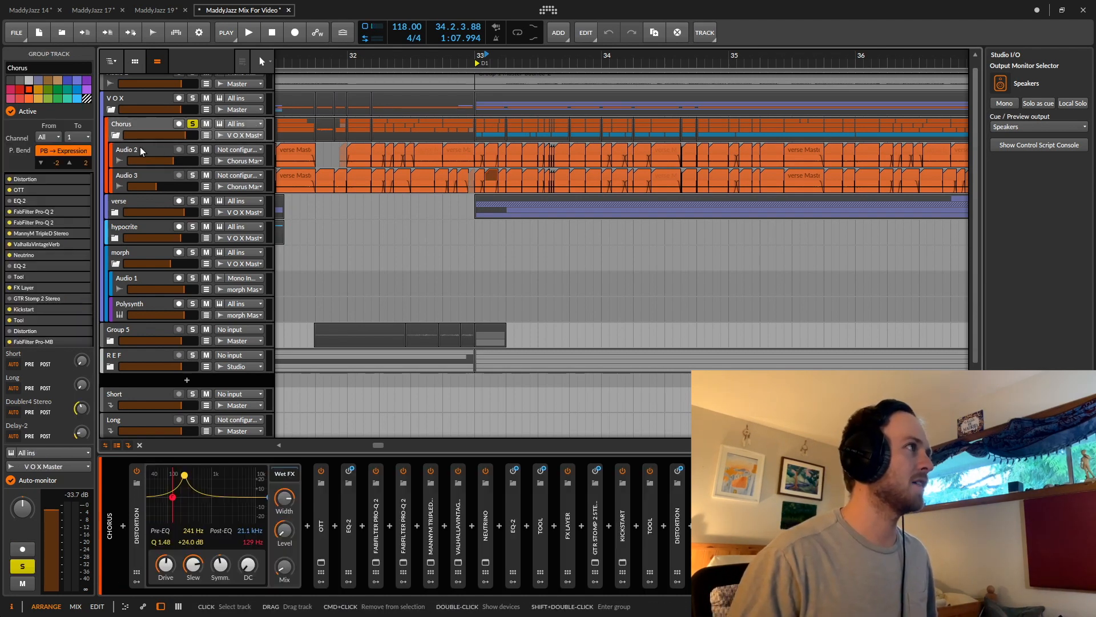
left_click(137, 535)
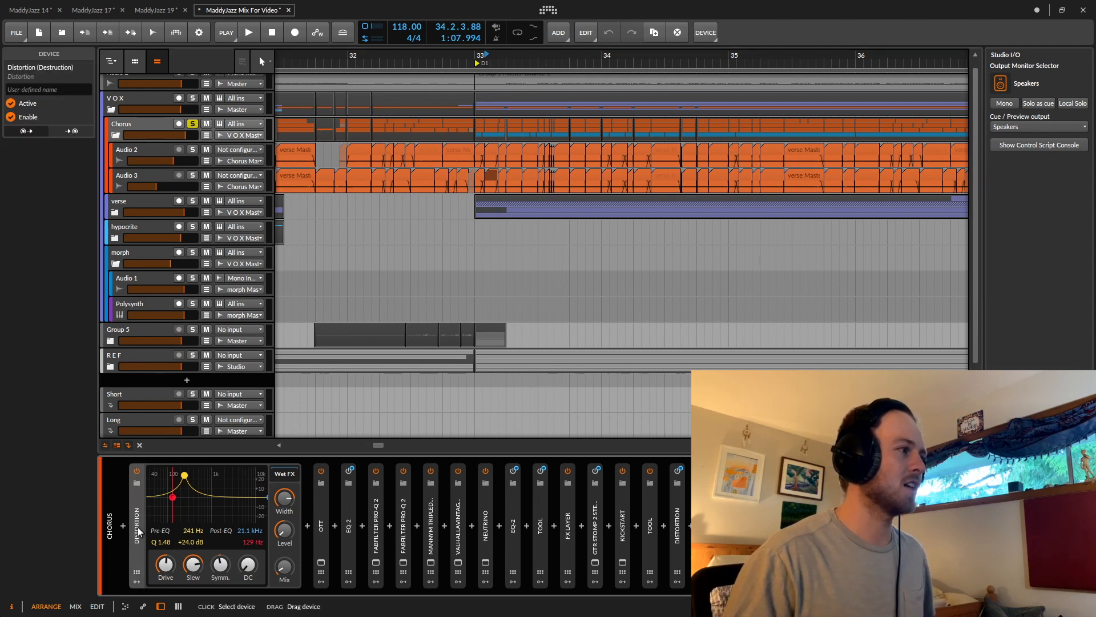
key("space")
left_click_drag(281, 569, 282, 457)
key("super+z")
key("space")
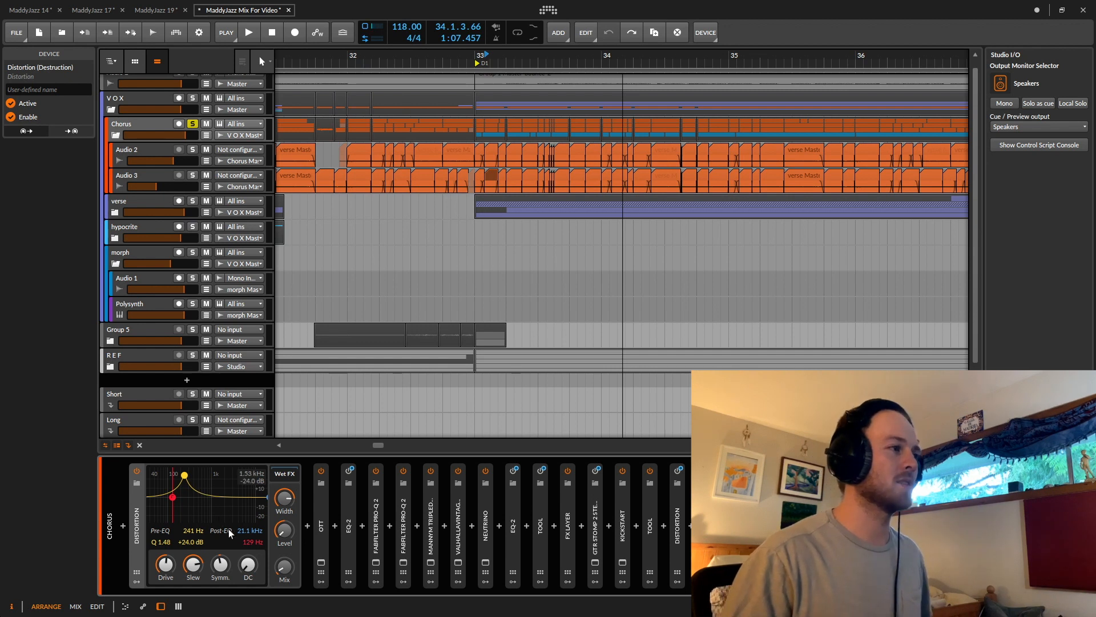
Inspect the OTT settings on the Chorus group and compare playback with OTT bypassed and enabled.
left_click(320, 514)
left_click(320, 513)
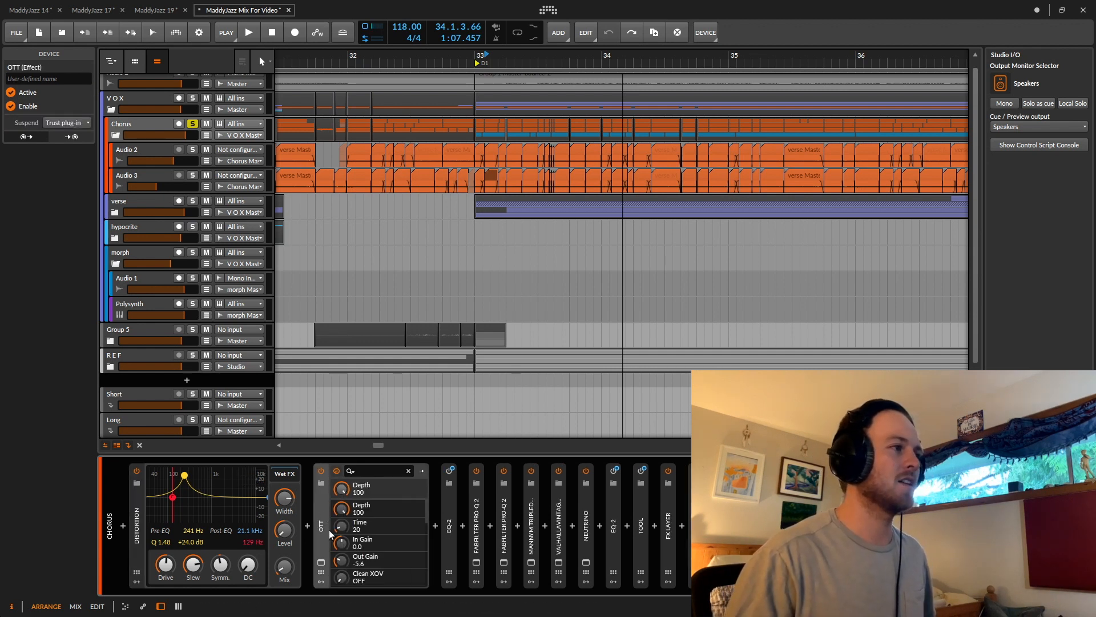
left_click(321, 562)
key("space")
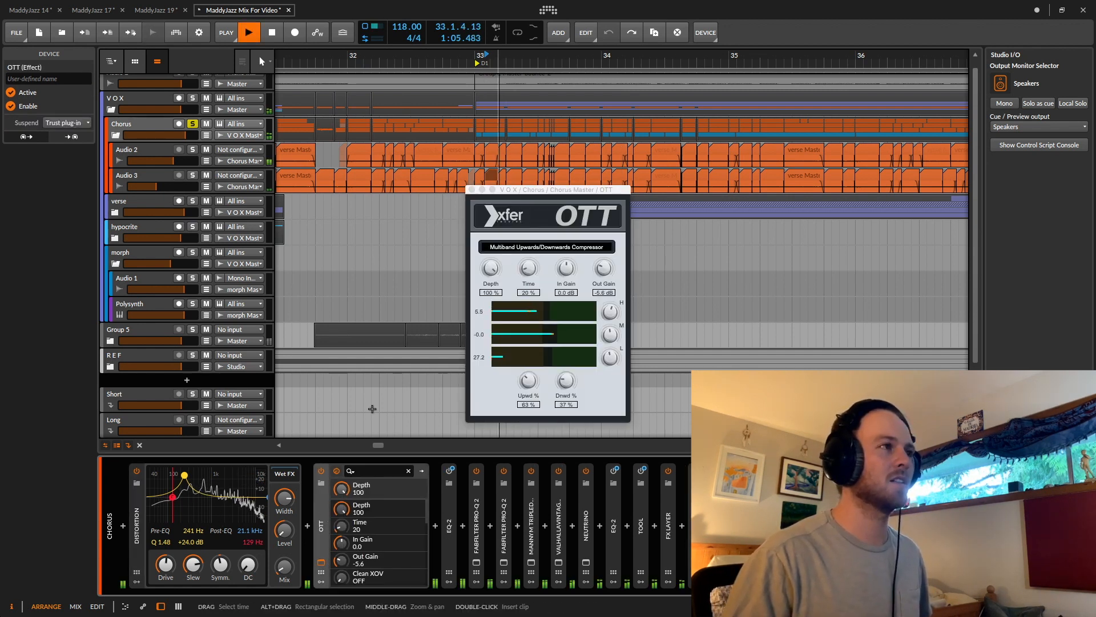
left_click(322, 470)
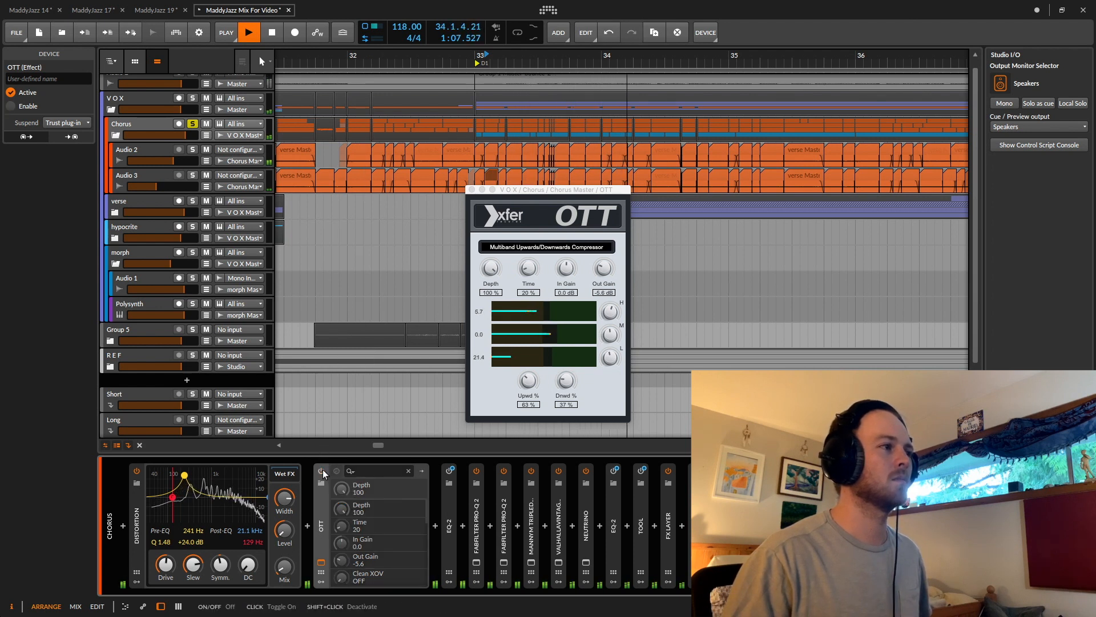
left_click(321, 470)
key("space")
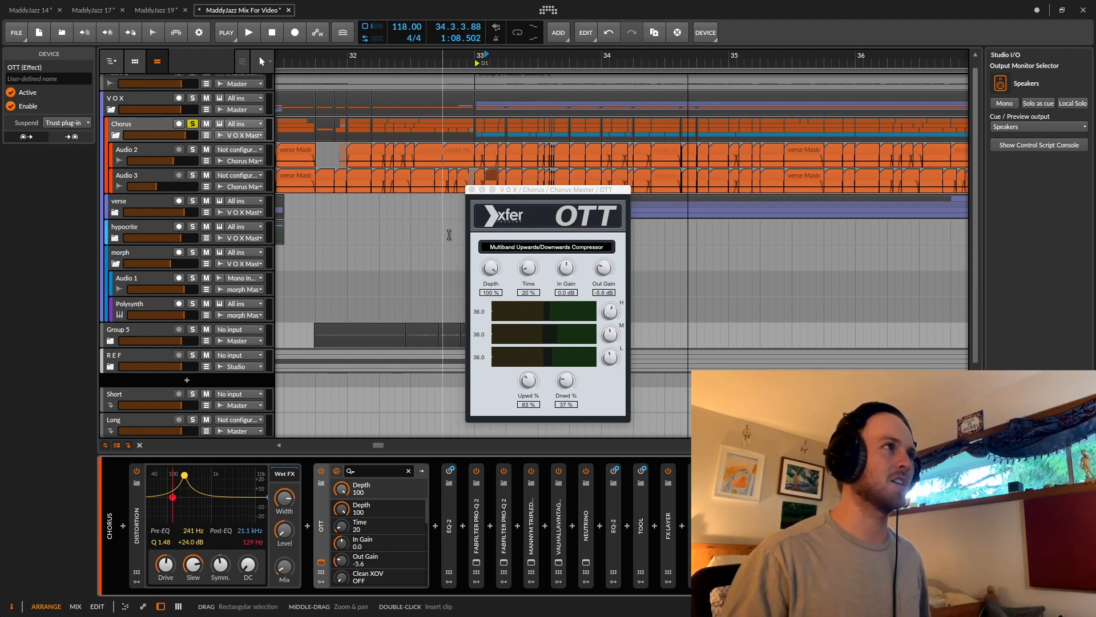
left_click(472, 189)
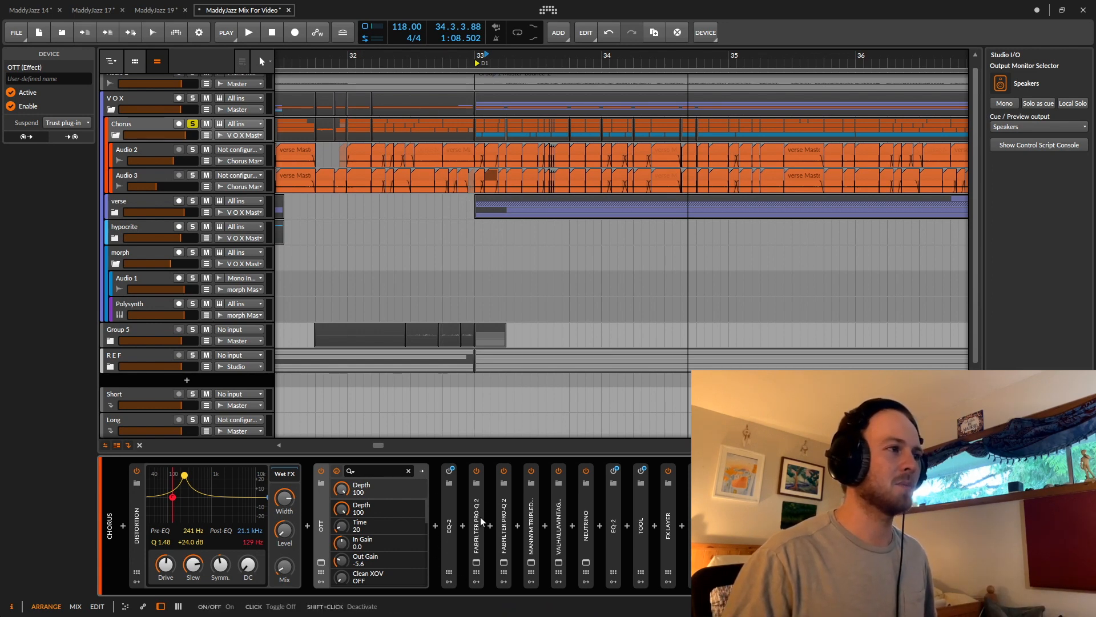
Inspect both FabFilter Pro-Q 2 curves on the Chorus group and compare playback with the two EQs bypassed and enabled.
left_click(476, 563)
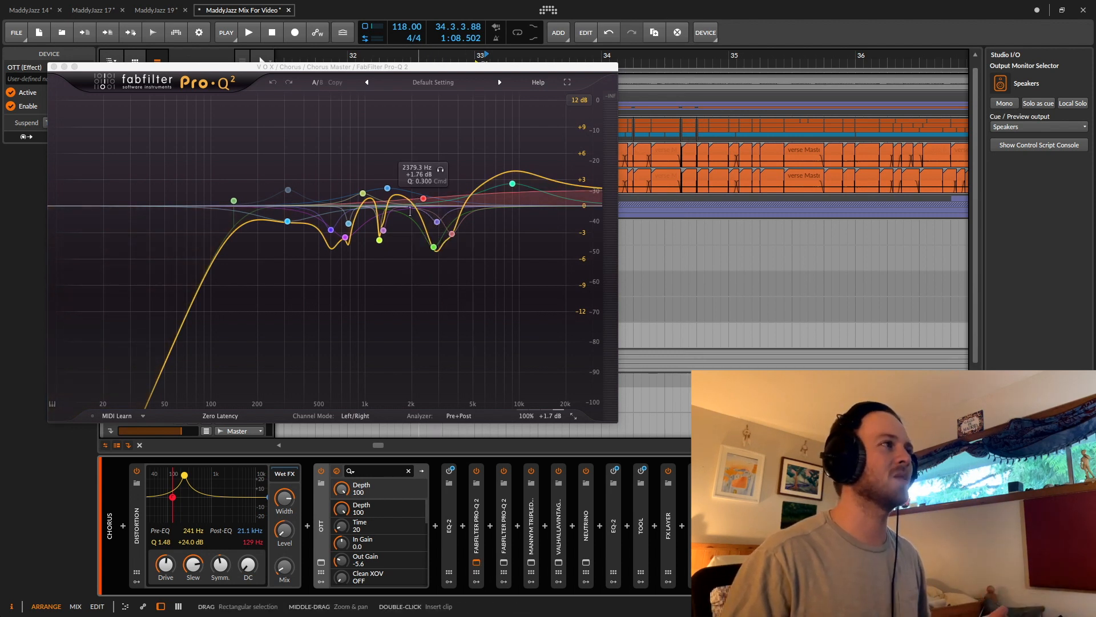
left_click(476, 563)
left_click(504, 562)
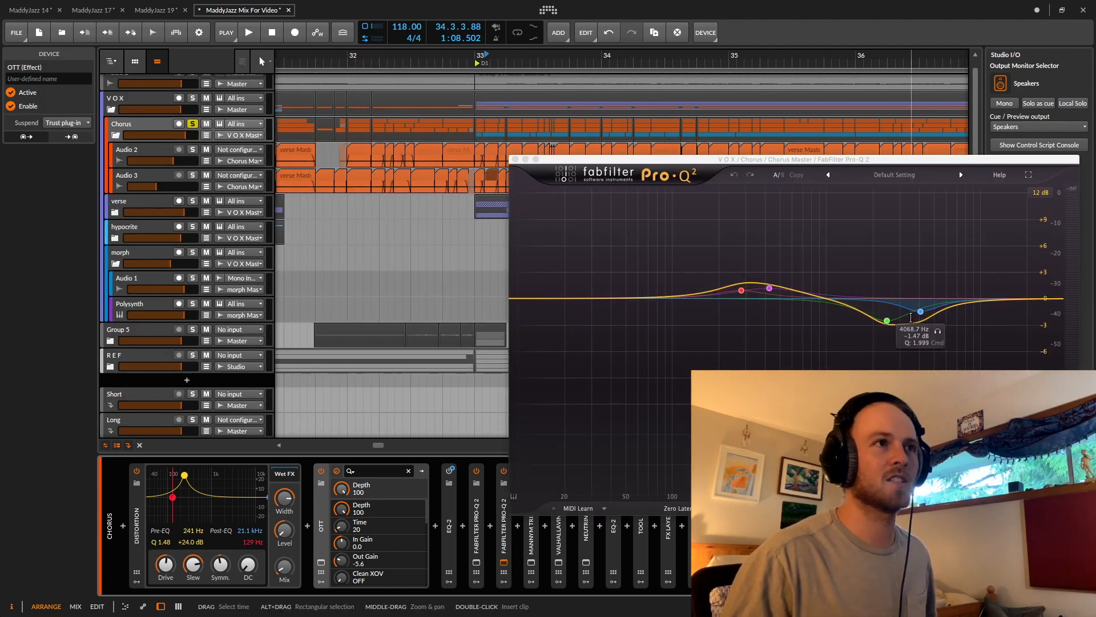
key("space")
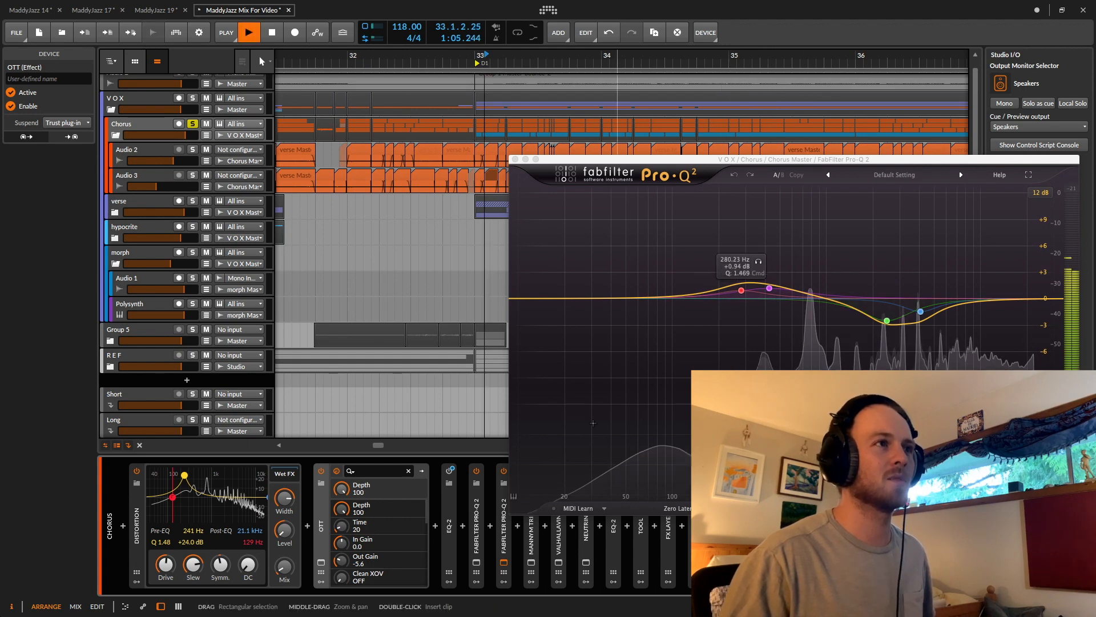
left_click(503, 563)
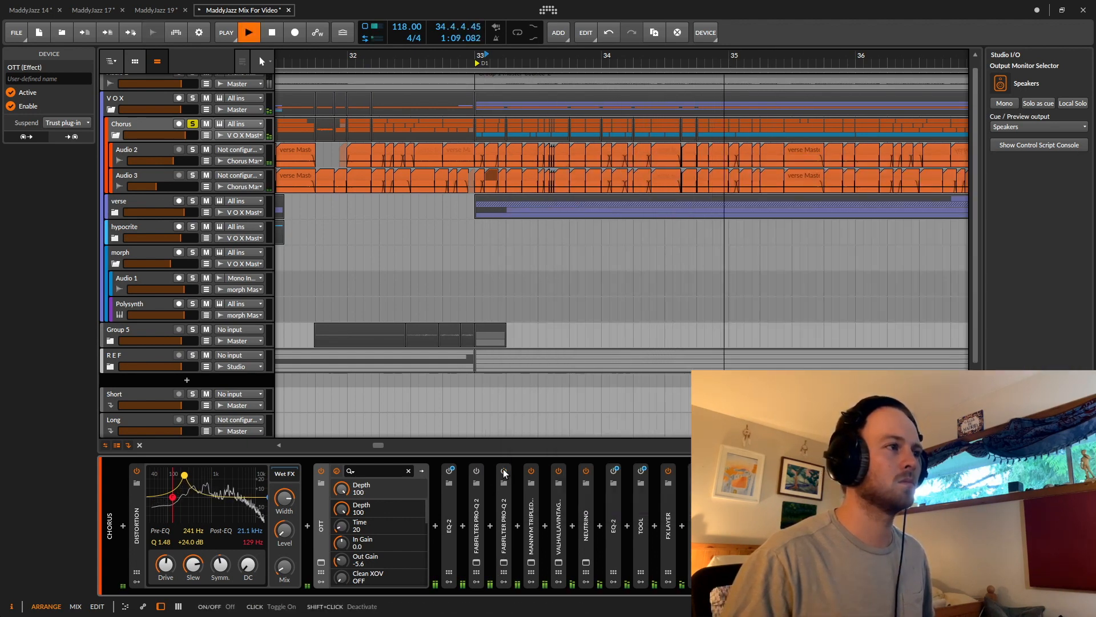
left_click(503, 470)
left_click(478, 470)
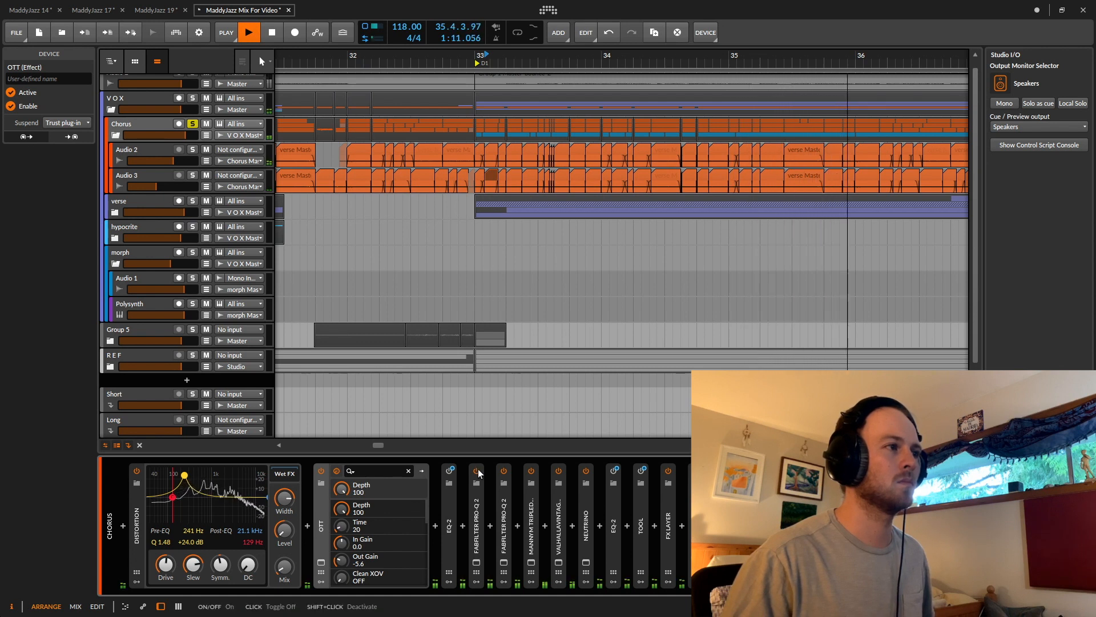
key("space")
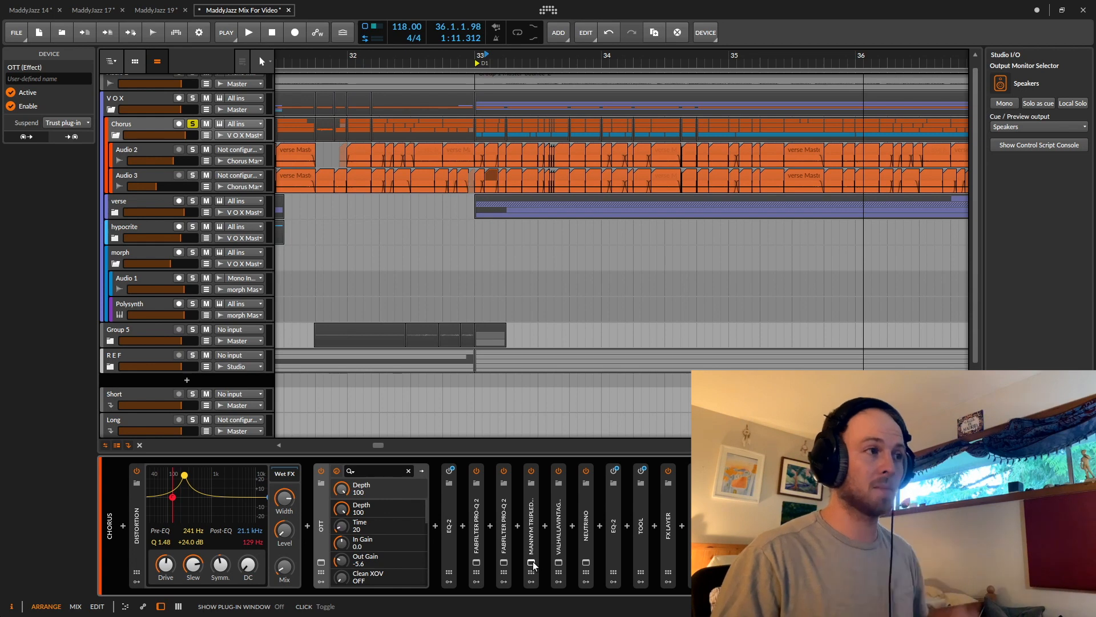
Audition the Chorus group's MannyM TripleD during playback, setting DeBoxy to 37.1 and toggling the DeHarsher bypass.
left_click(532, 563)
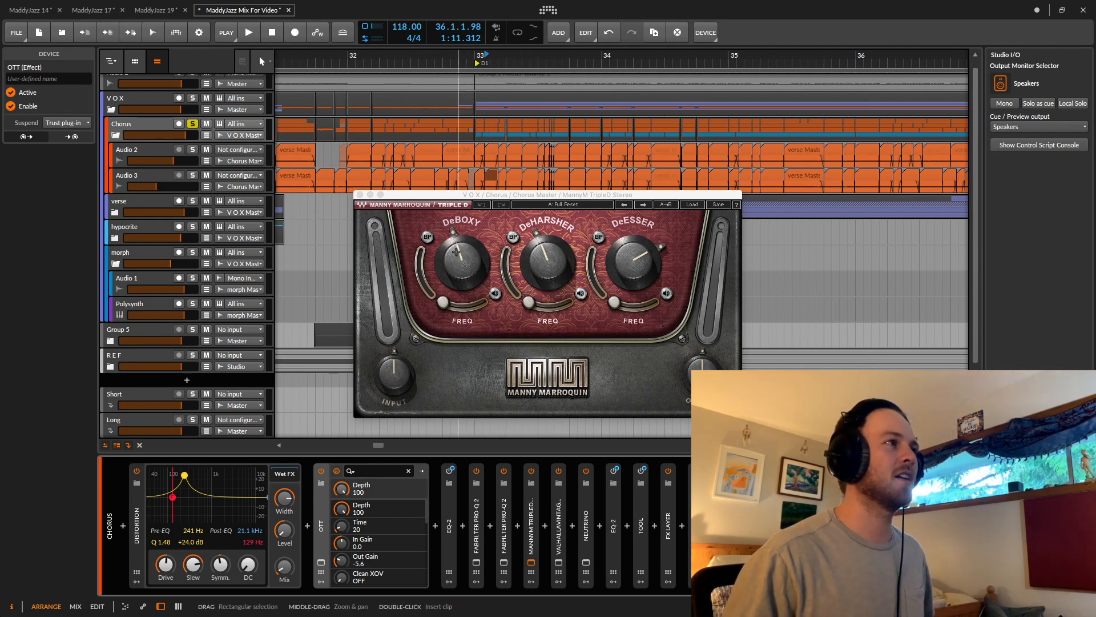
key("space")
mouse_move(460, 258)
left_mouse_down()
mouse_move(460, 228)
mouse_move(460, 277)
left_mouse_up()
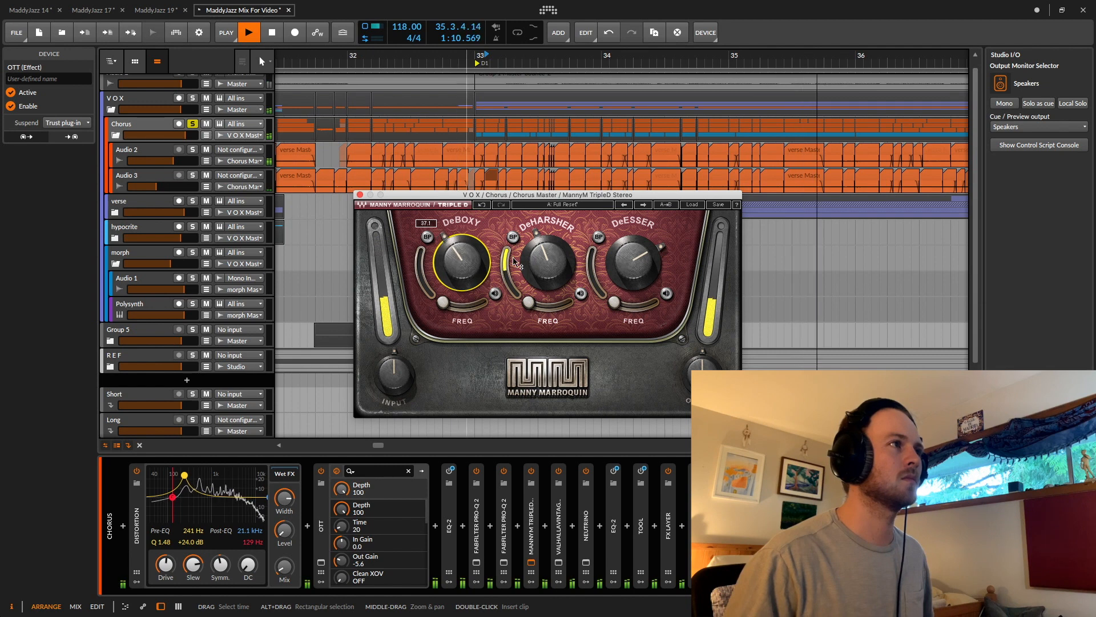
key("space")
key("space")
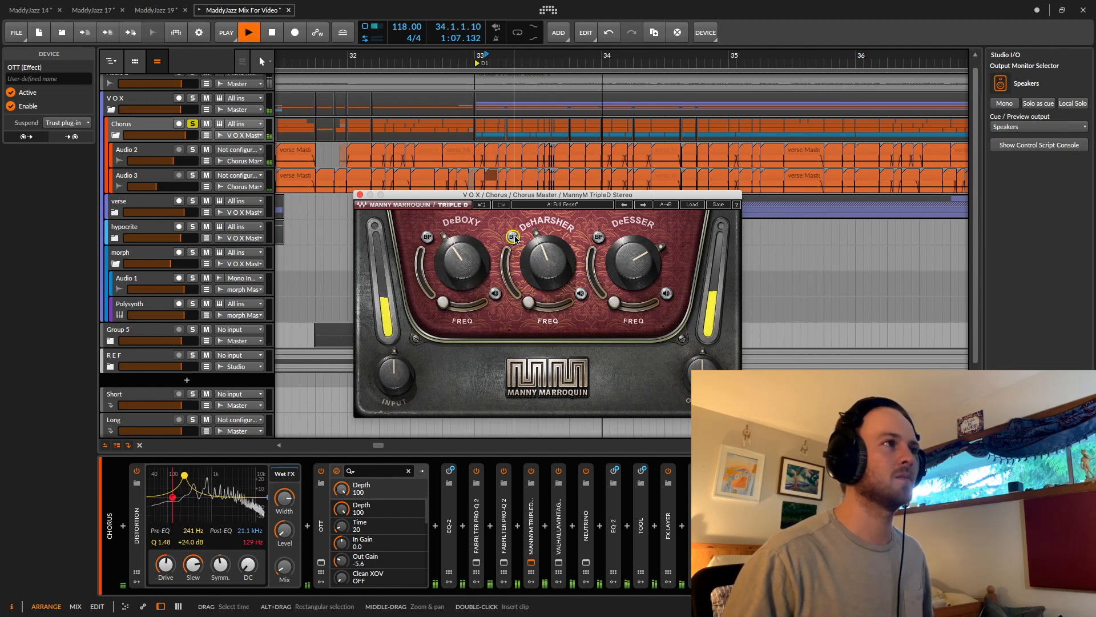
key("space")
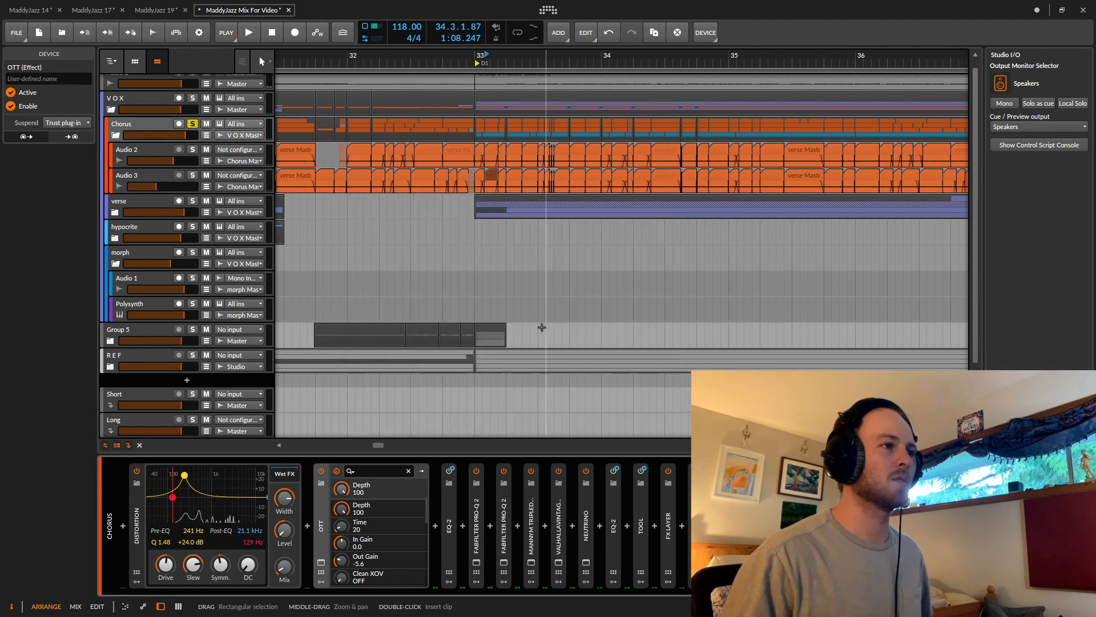
Audition the Chorus group's ValhallaVintageVerb with its Mix at 0 %, and set the Mix to 23.2 %.
left_click(559, 562)
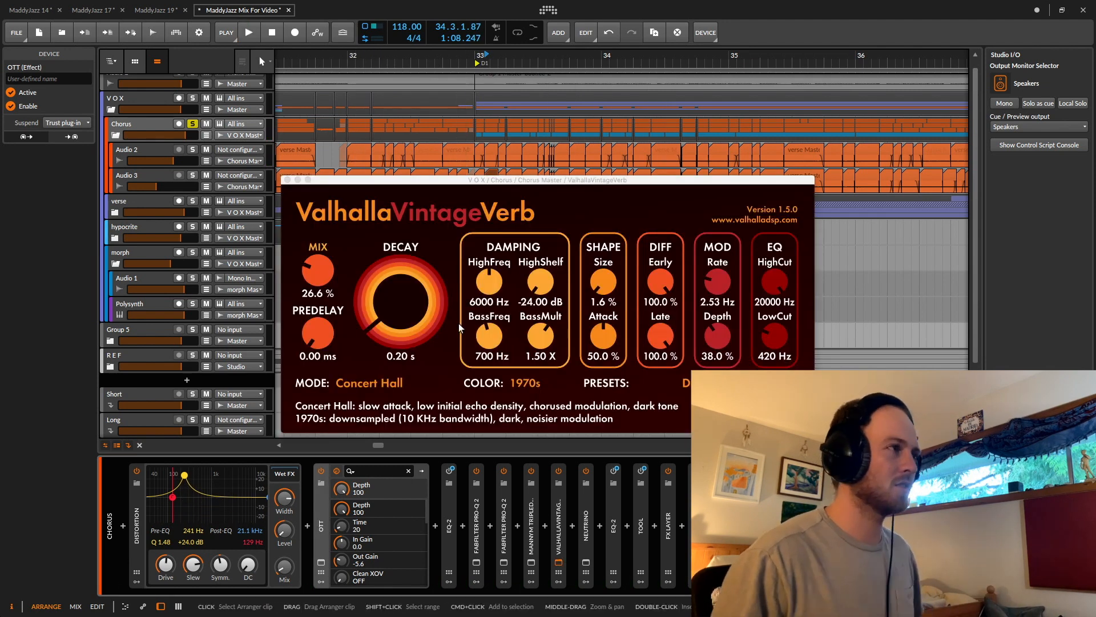
key("space")
left_click_drag(319, 274, 320, 358)
left_click_drag(318, 271, 318, 361)
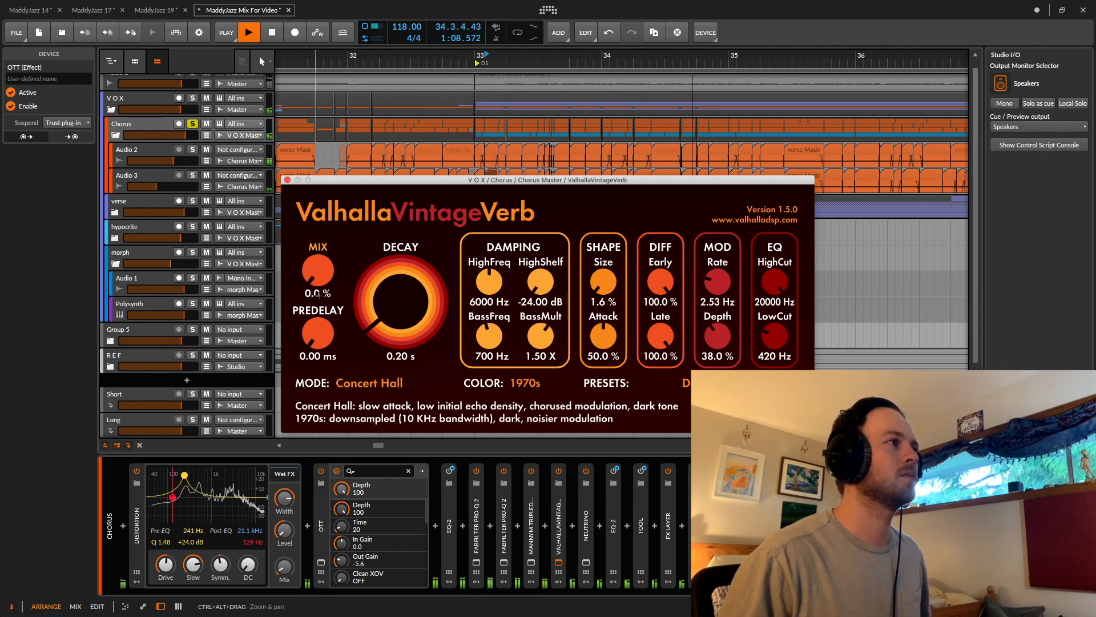
left_click_drag(316, 273, 316, 251)
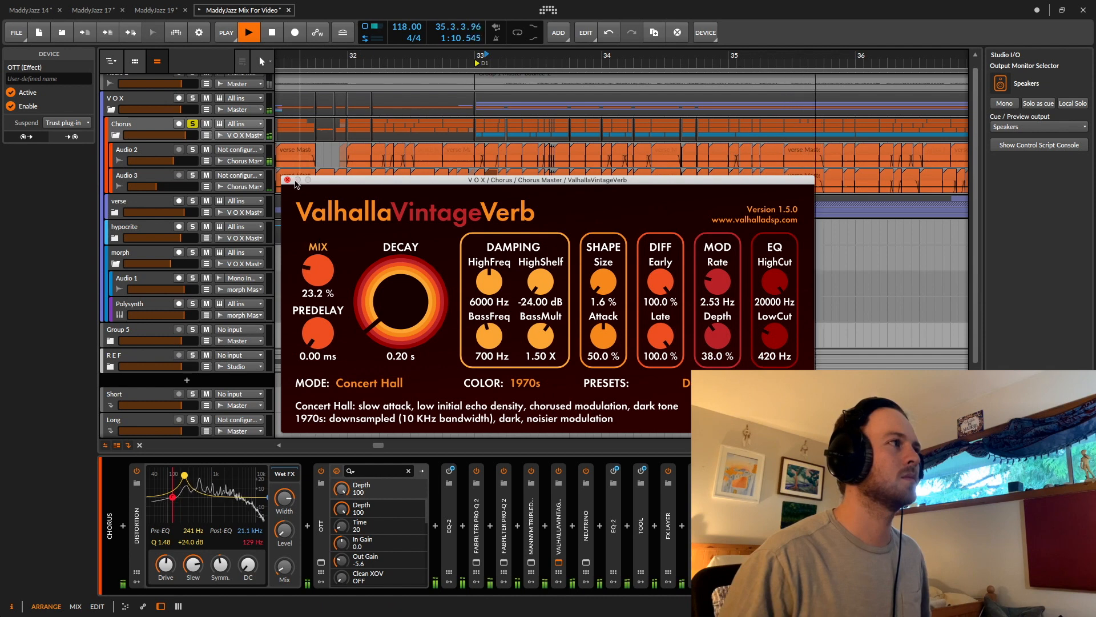
key("space")
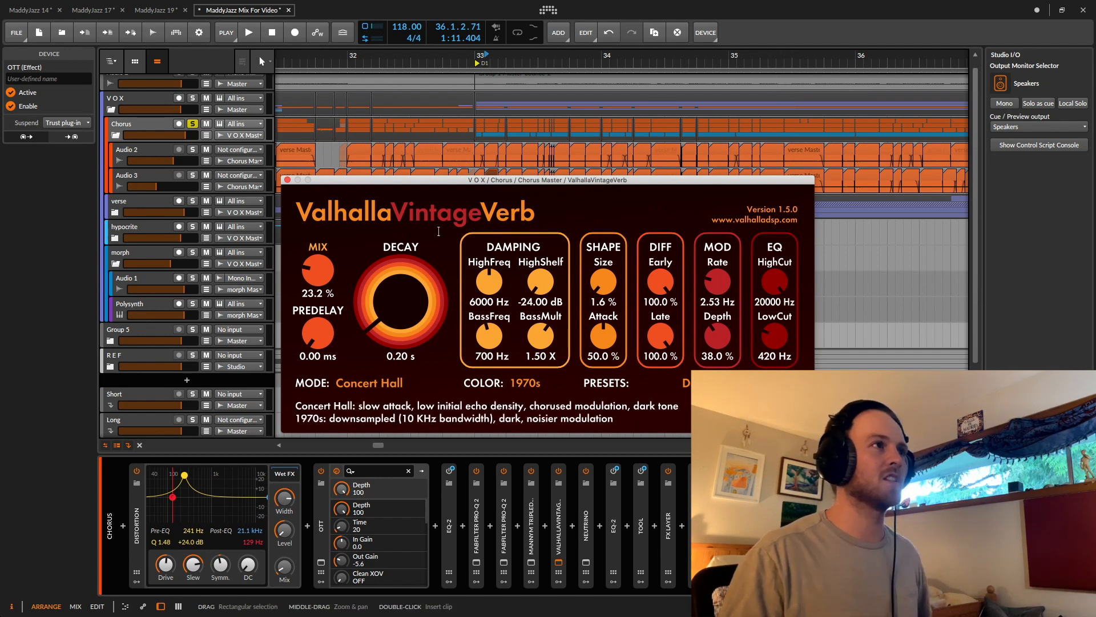
left_click(287, 180)
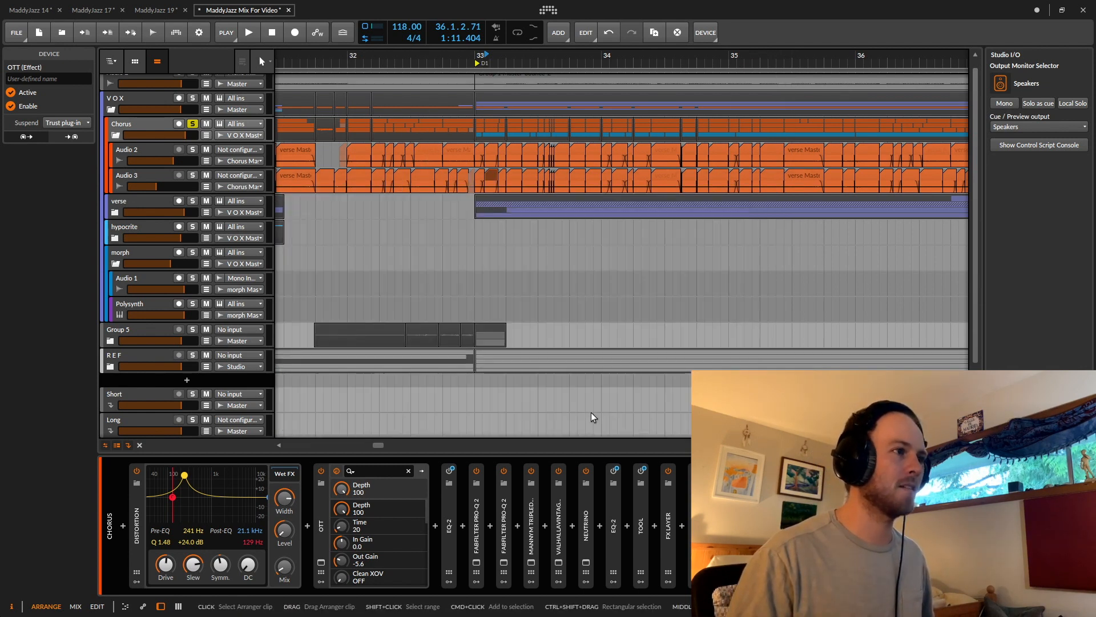
Inspect the Neutrino settings on the Chorus group and compare playback with Neutrino bypassed and enabled.
left_click(586, 562)
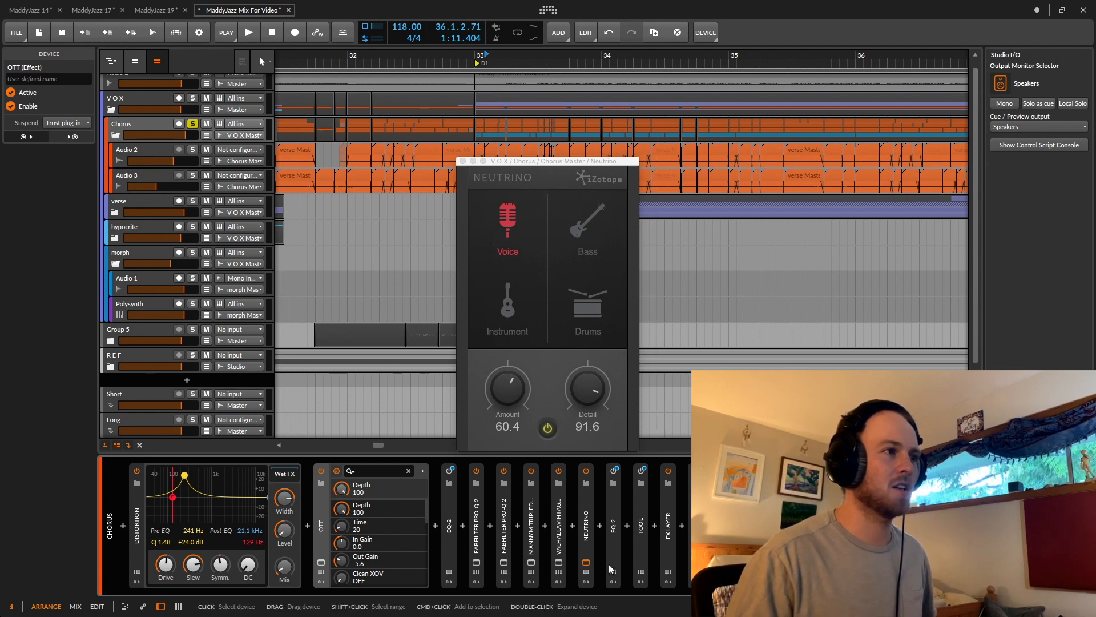
left_click(586, 563)
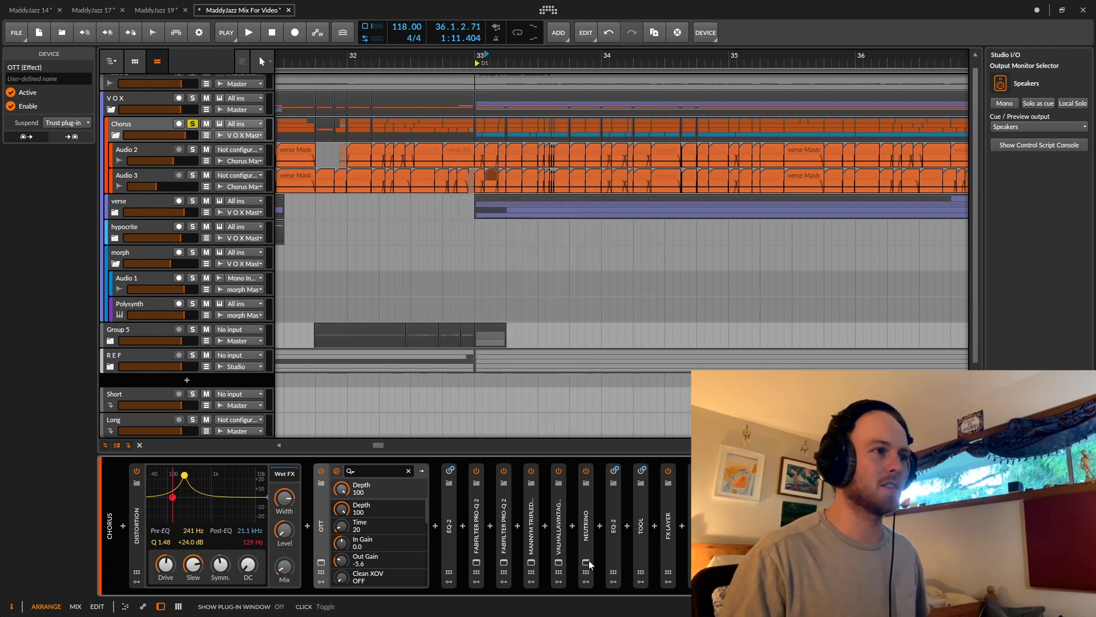
key("space")
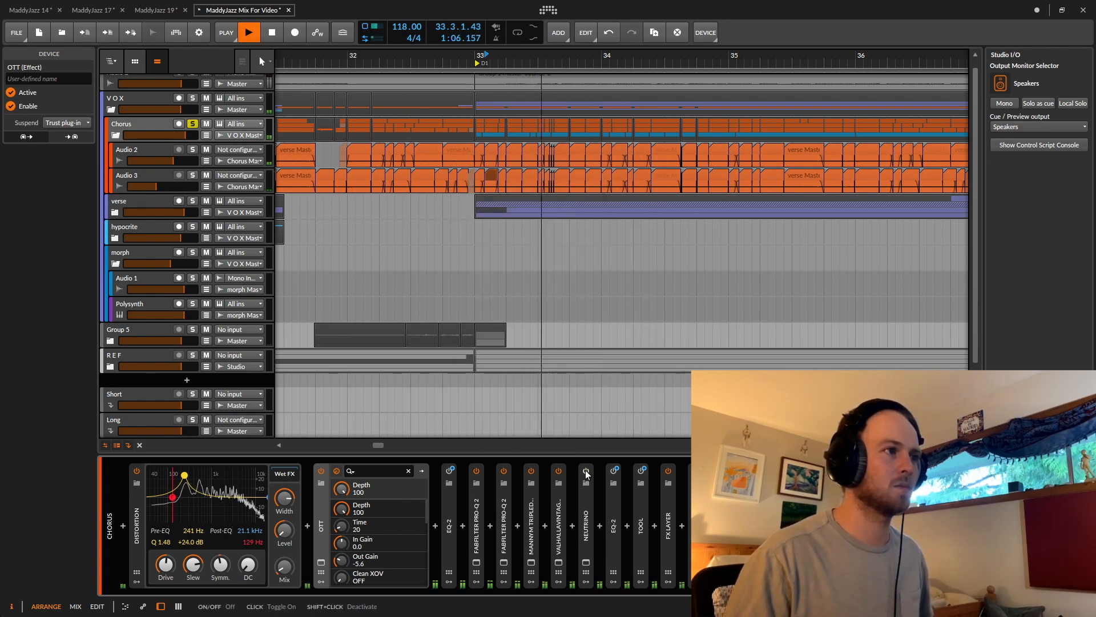
key("space")
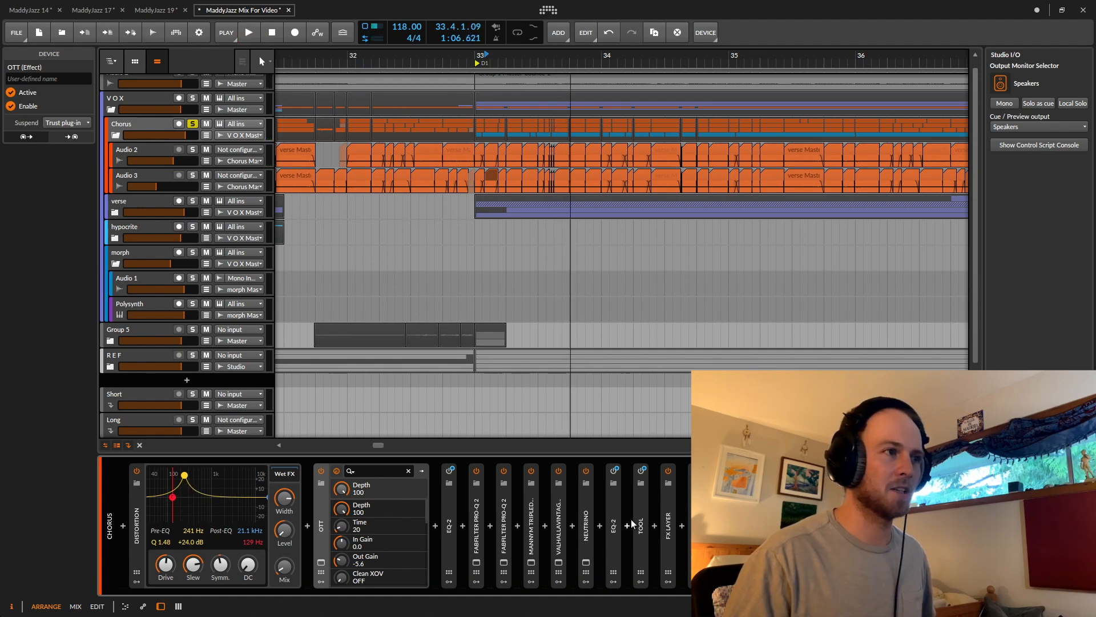
Expand the Chorus group's FX Layer and show the settings of the ValhallaVintageVerb inside its layer.
left_click(669, 520)
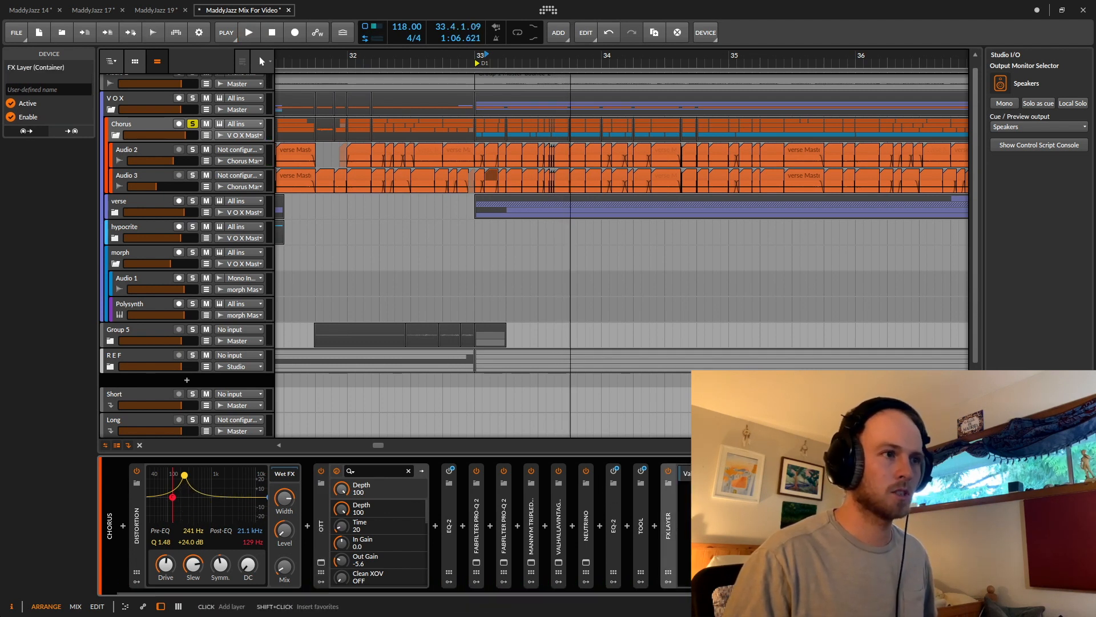
left_click(704, 473)
left_click_drag(667, 591, 754, 591)
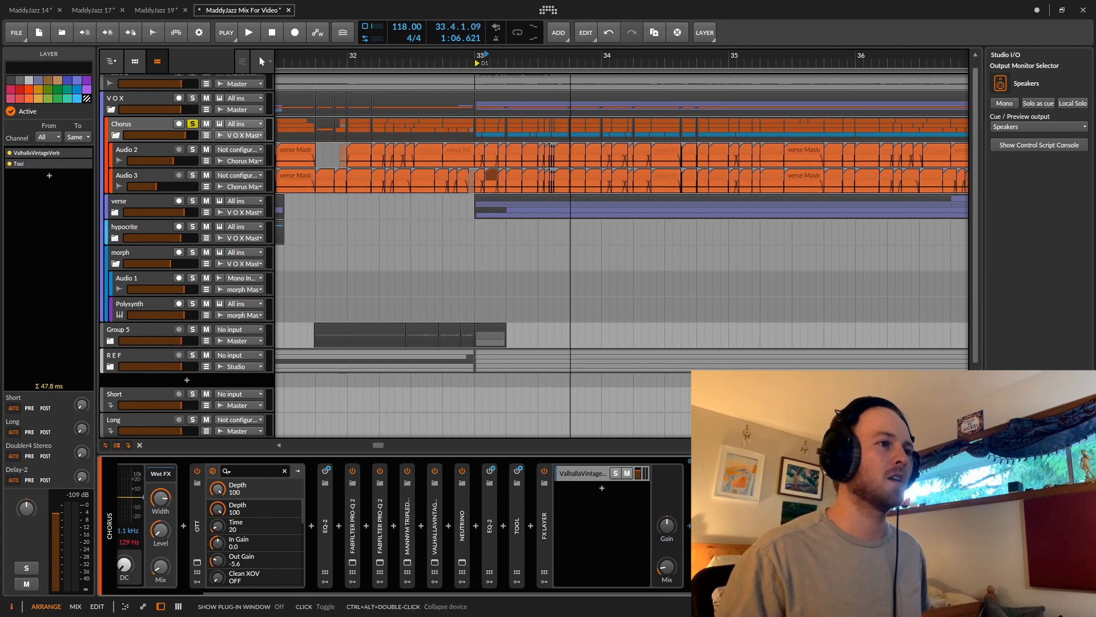
left_click(703, 563)
left_click(703, 562)
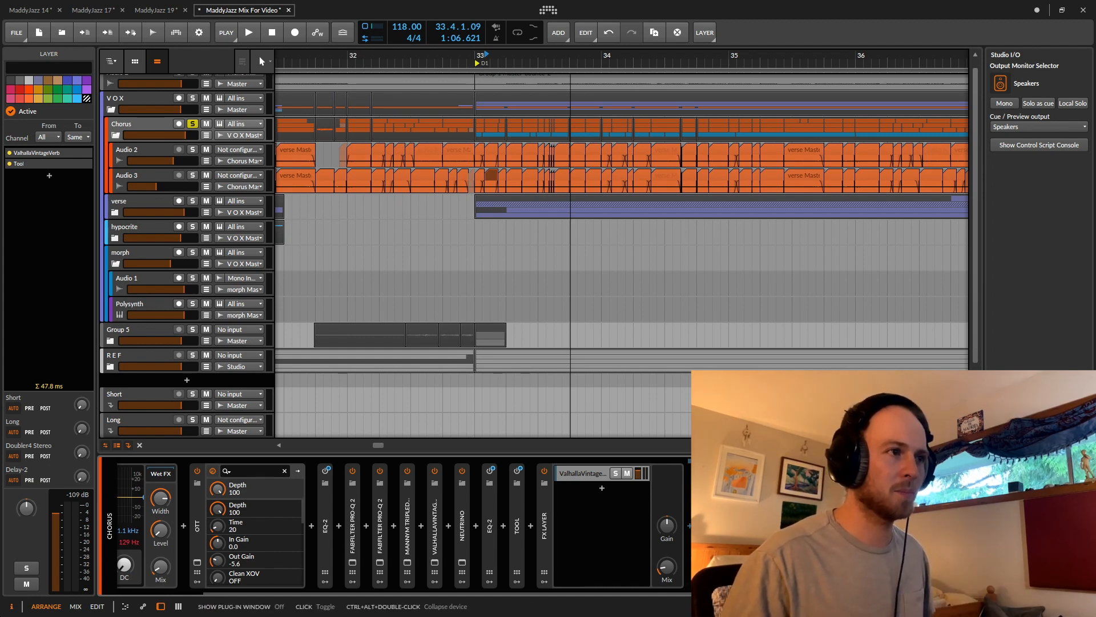
left_click(639, 472)
Try the FX Layer's Mix at 100 % while playing the soloed Chorus group, and undo the change.
key("space")
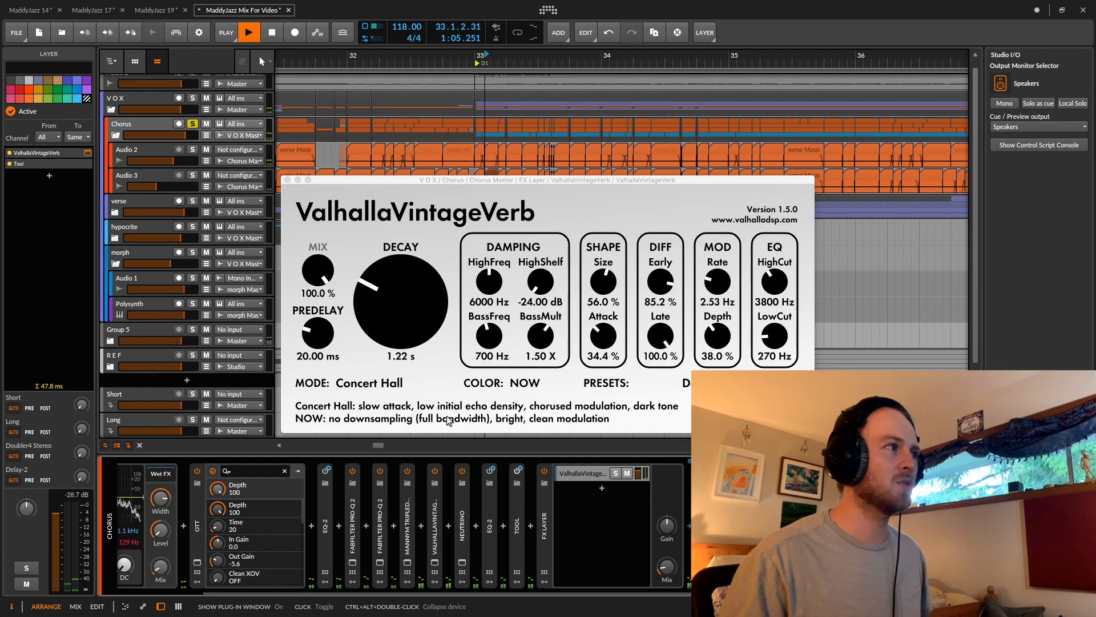
left_click(550, 472)
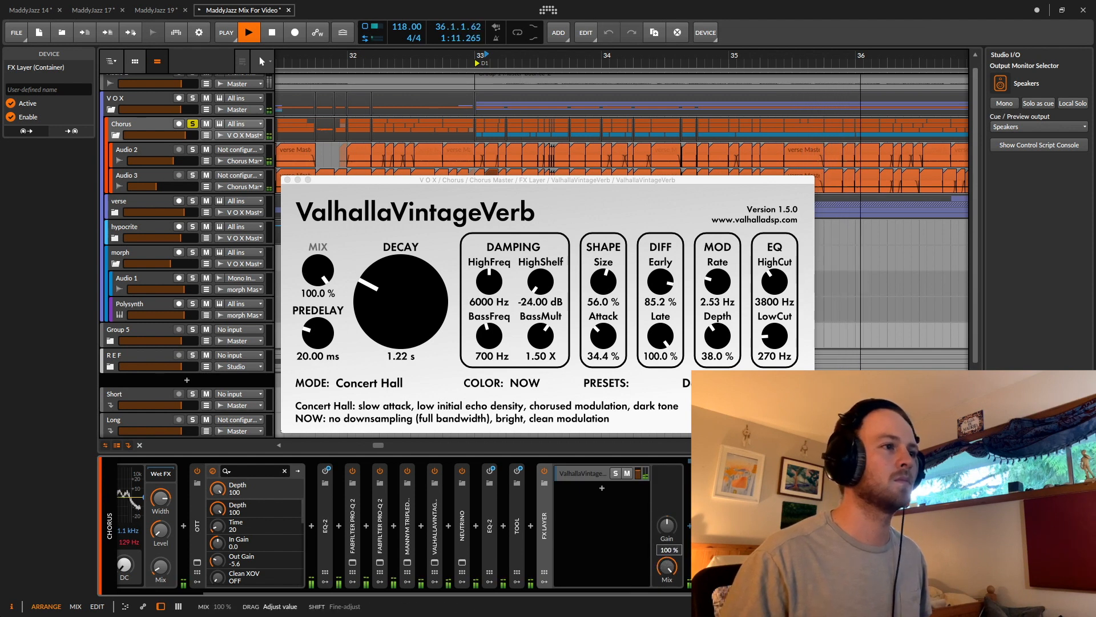
key("space")
key("super+z")
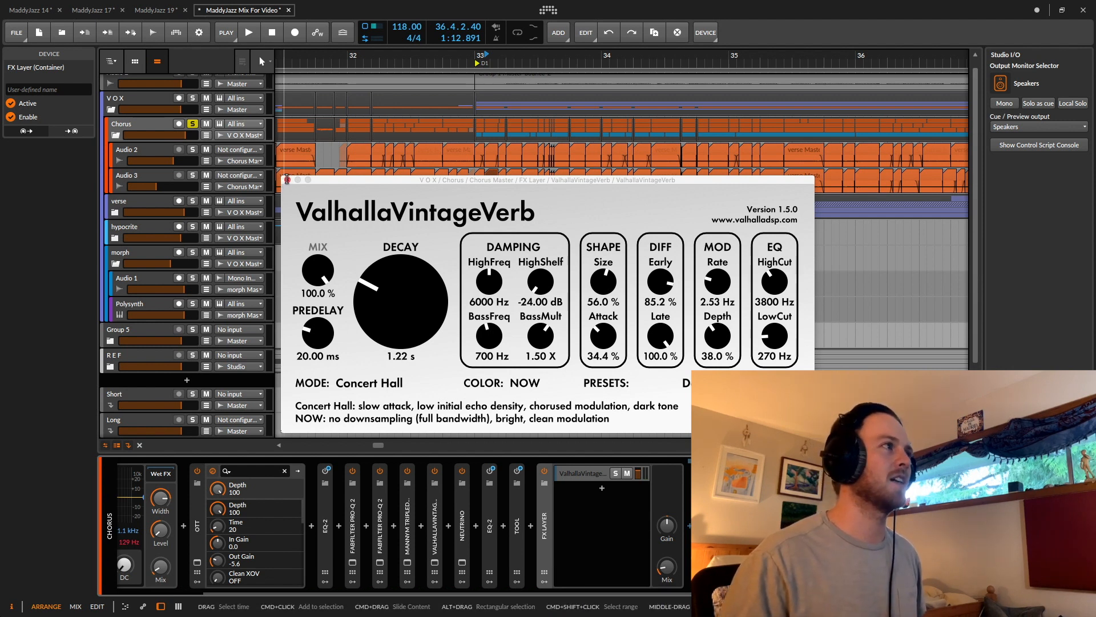
Compare playback of the vocal chops with the Chorus group's FX Layer bypassed and enabled, and close the ValhallaVintageVerb window.
key("space")
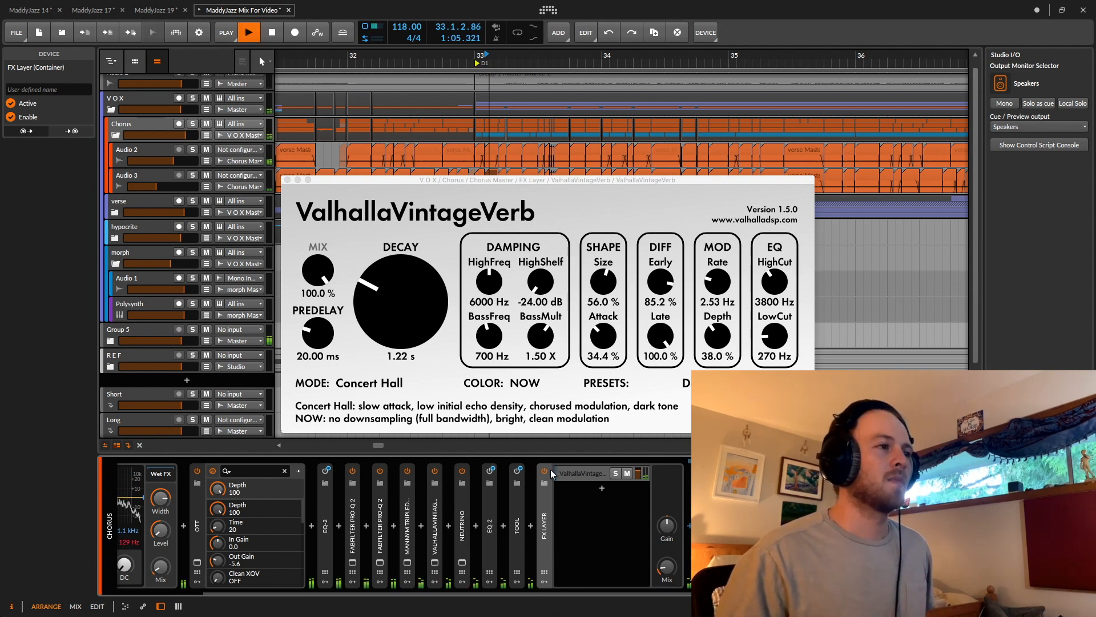
left_click(545, 470)
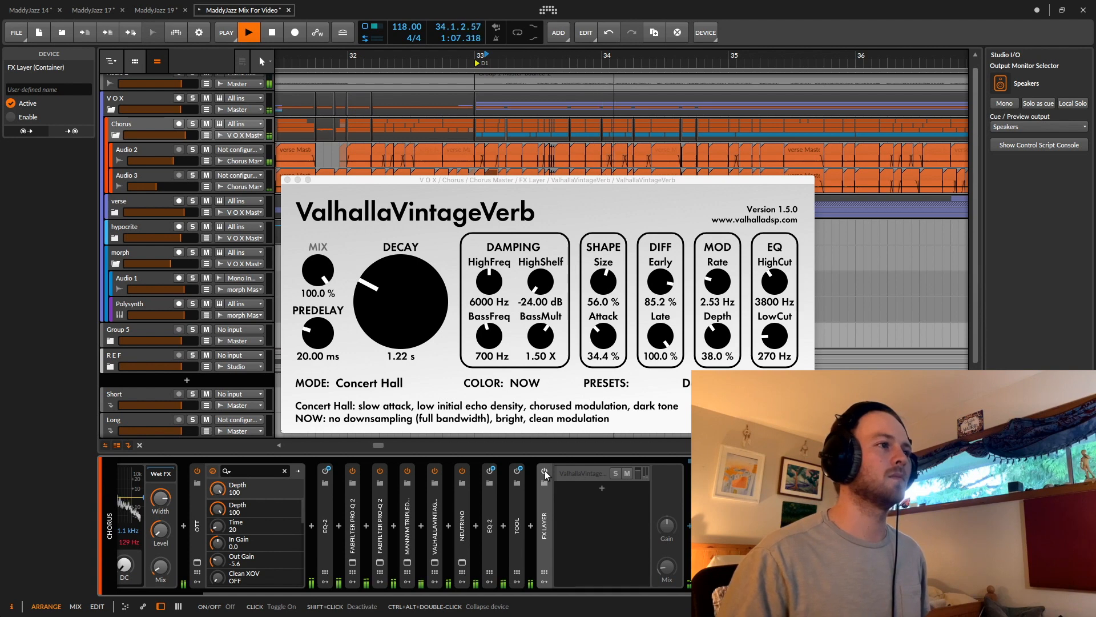
left_click(544, 470)
key("space")
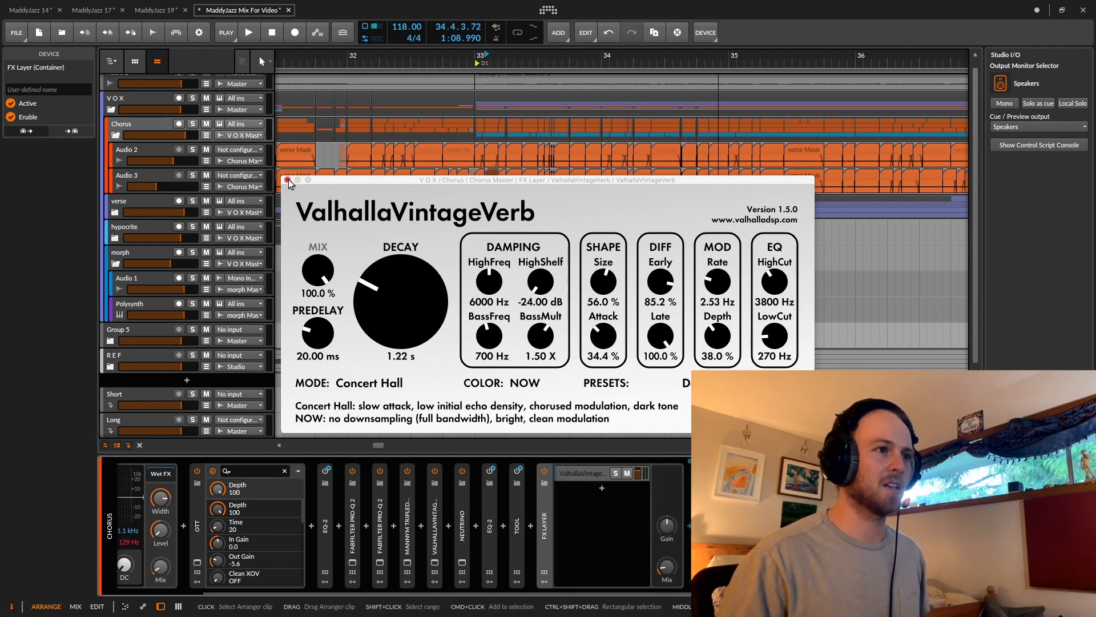
left_click(288, 180)
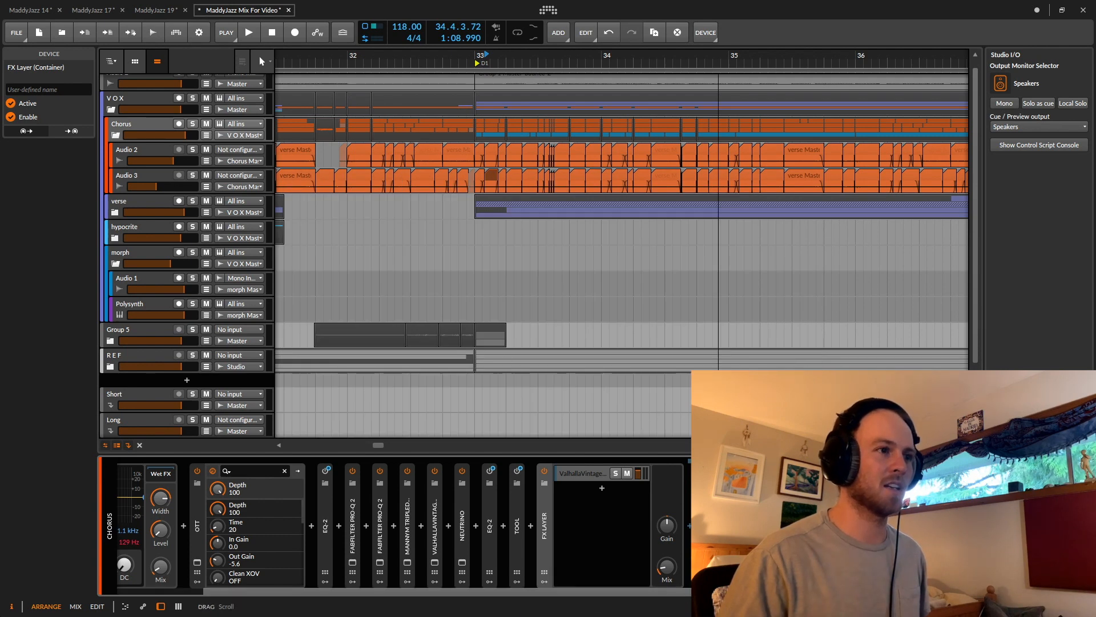
Set the Mix of the Chorus group's Kickstart to 18 % during playback and close its window.
scroll(459, 512, "right", 5)
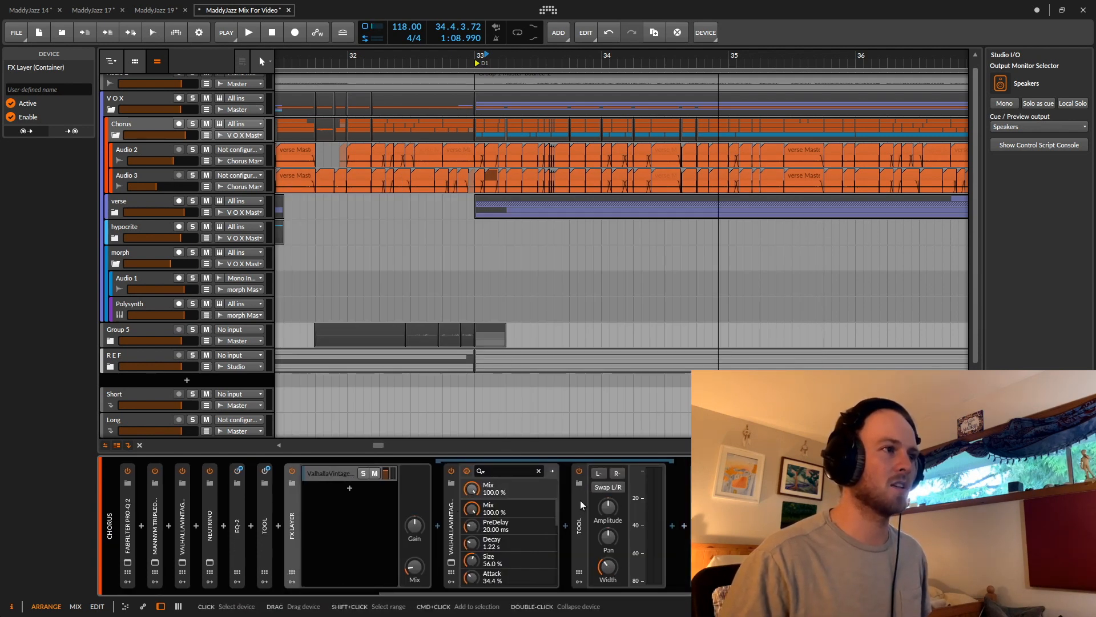
left_click(580, 500)
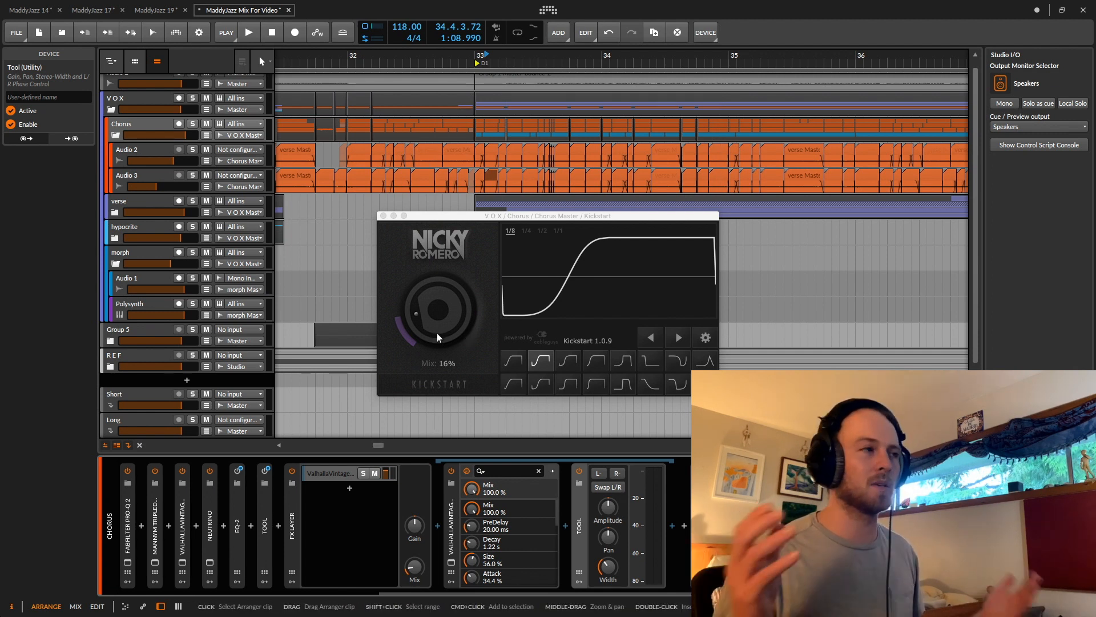
key("space")
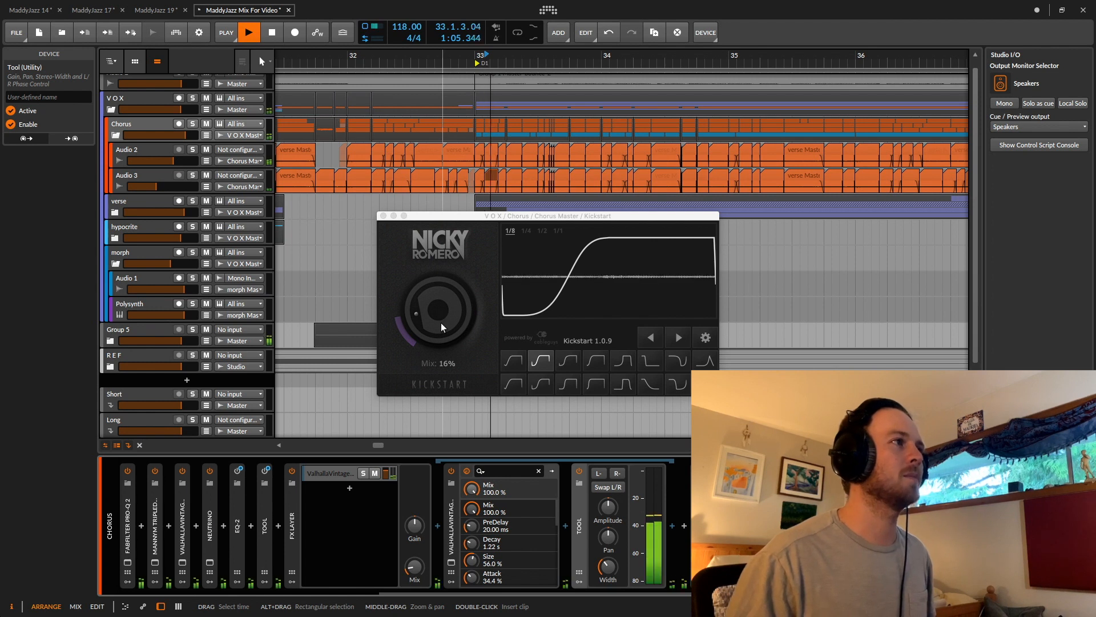
mouse_move(440, 324)
left_mouse_down()
mouse_move(439, 307)
mouse_move(438, 338)
left_mouse_up()
key("space")
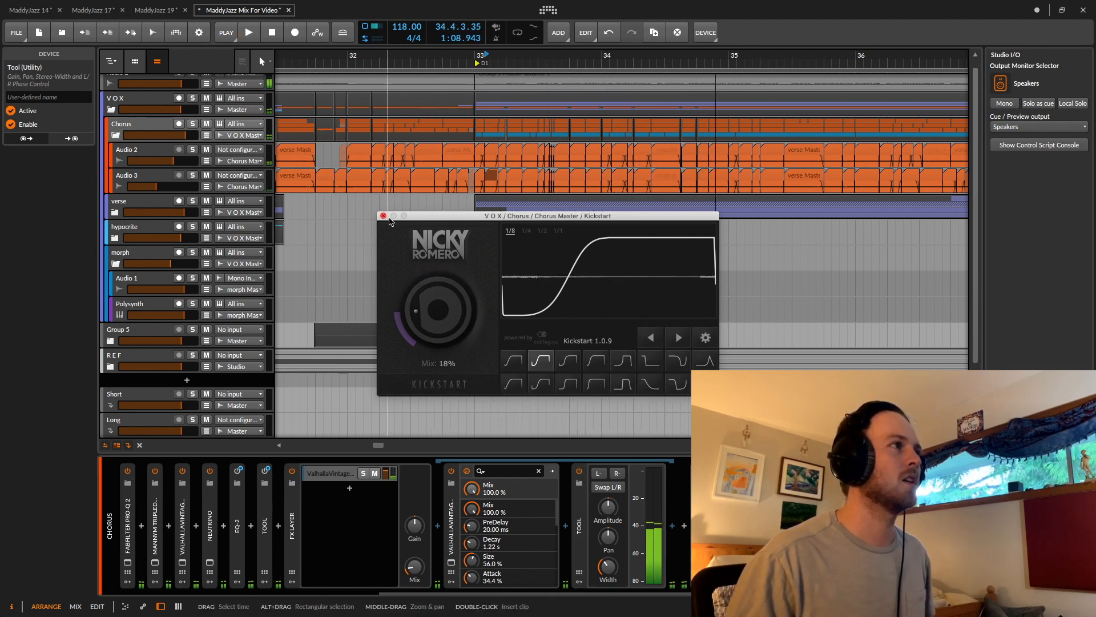
left_click(384, 217)
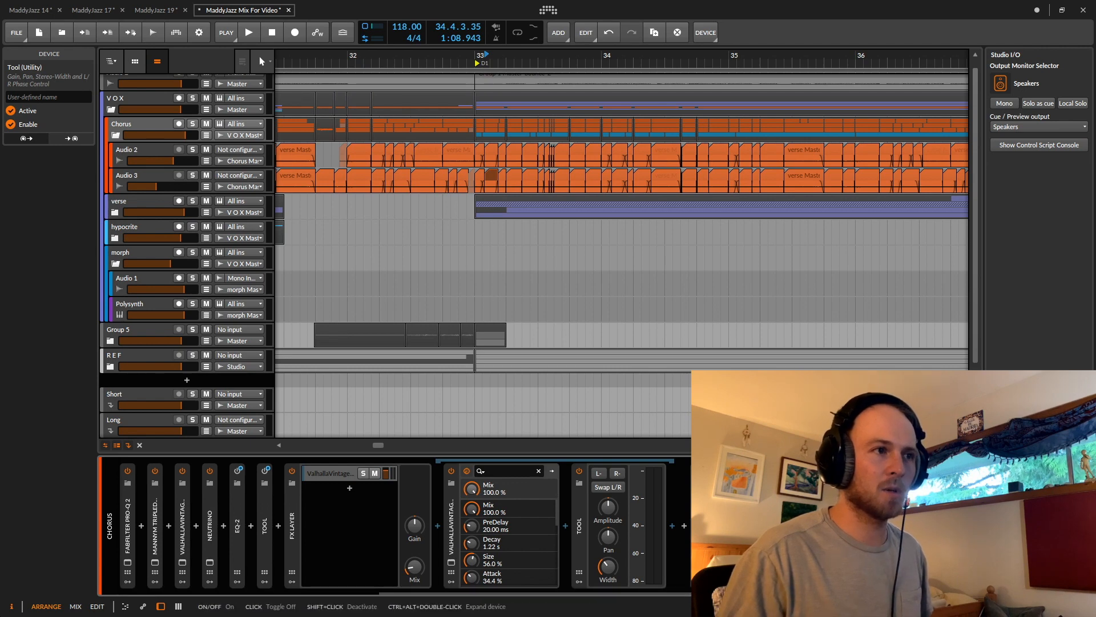
Play the Chorus section while inspecting the group's FabFilter Pro-MB band settings, and close the plug-in window.
key("space")
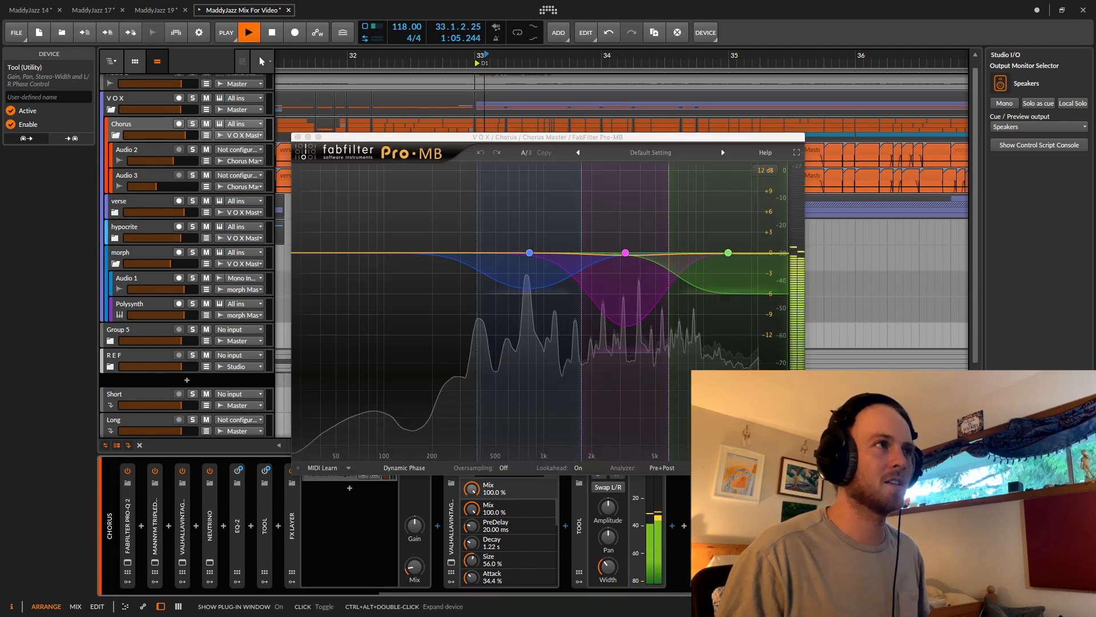
left_click(698, 562)
key("space")
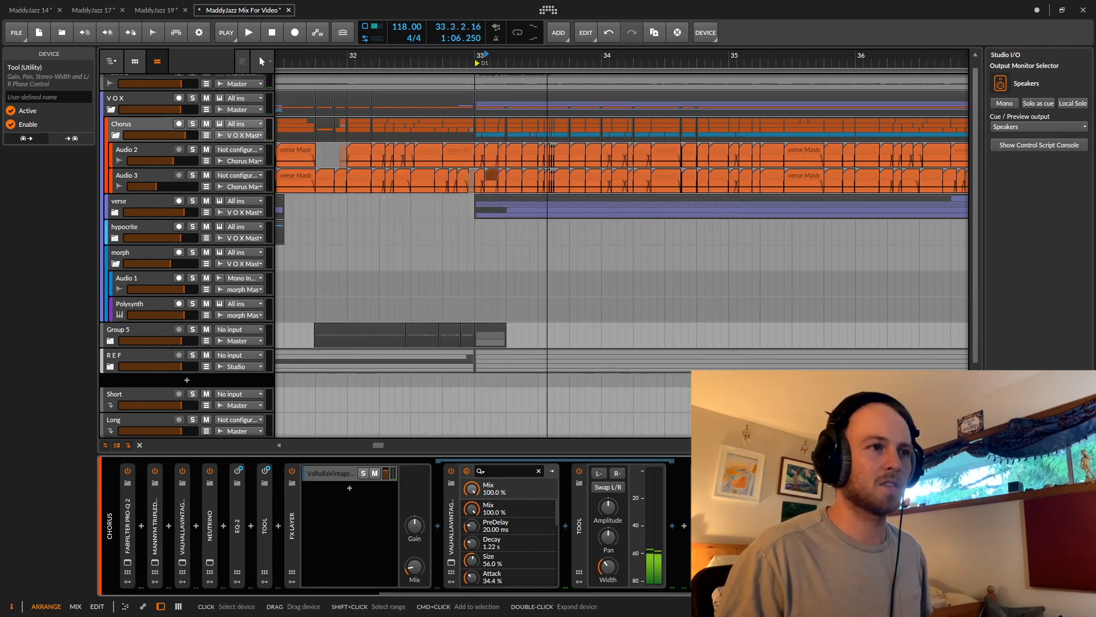
Expand the Distortion at the end of the Chorus group's chain, audition it in playback, and collapse it again.
double_click(725, 525)
left_click_drag(742, 593, 839, 593)
key("space")
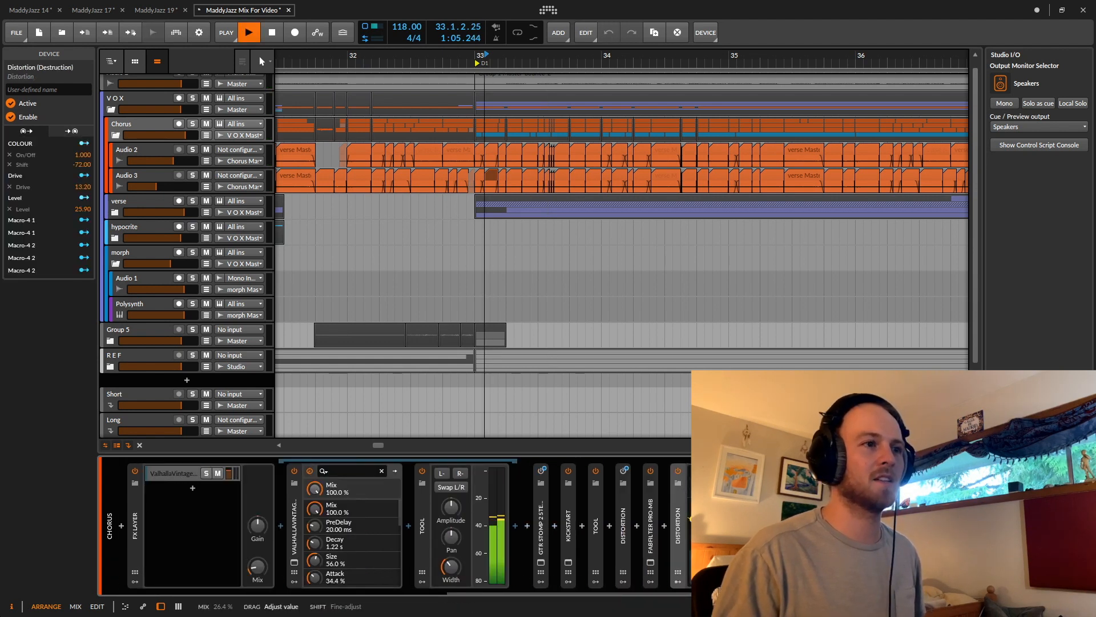
key("space")
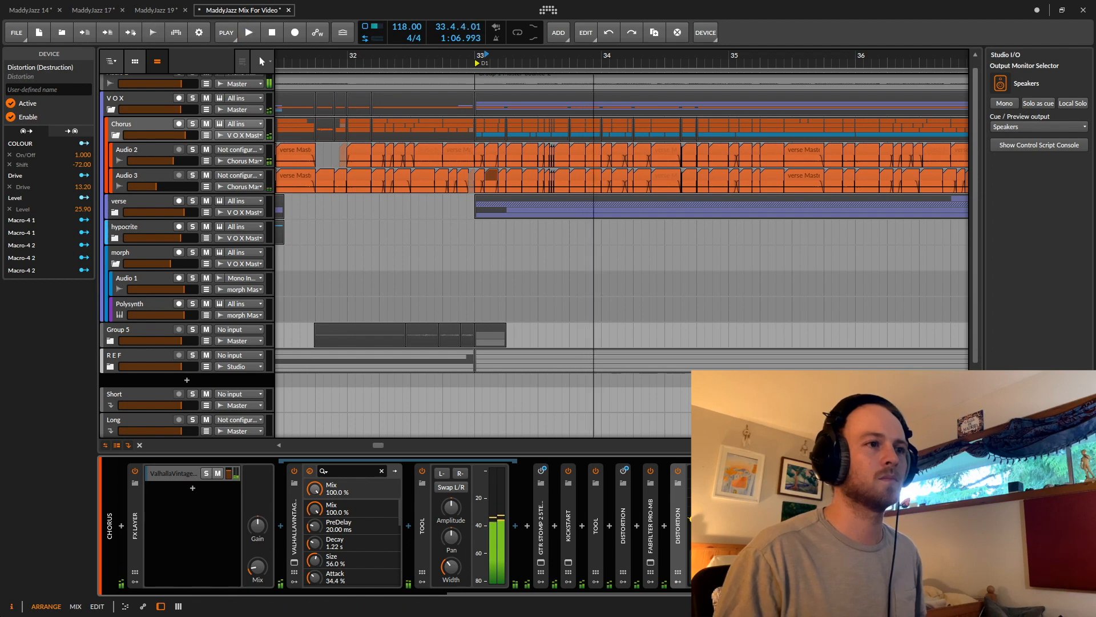
double_click(678, 529)
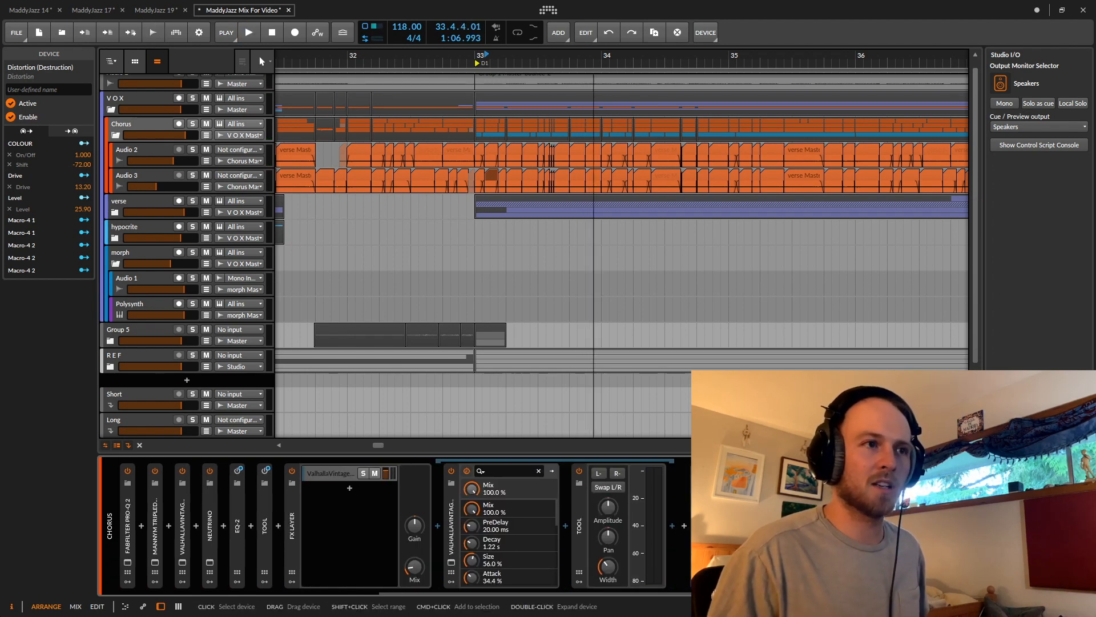
Inspect the high-frequency boost in the Chorus group's FabFilter Pro-Q 2 and close the plug-in window.
left_click(127, 562)
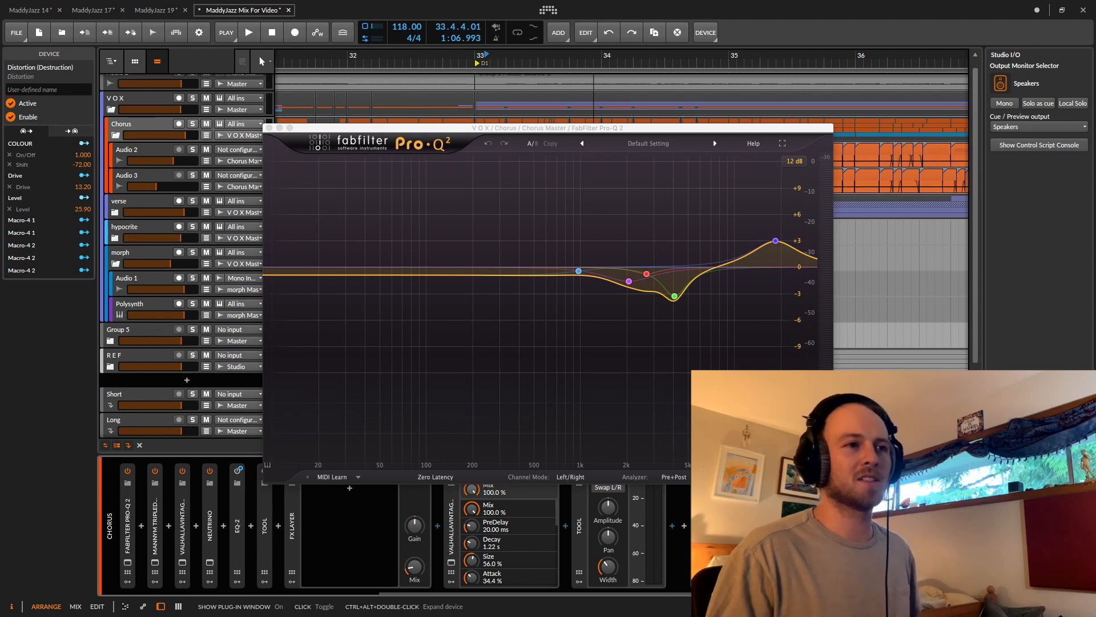
mouse_move(765, 240)
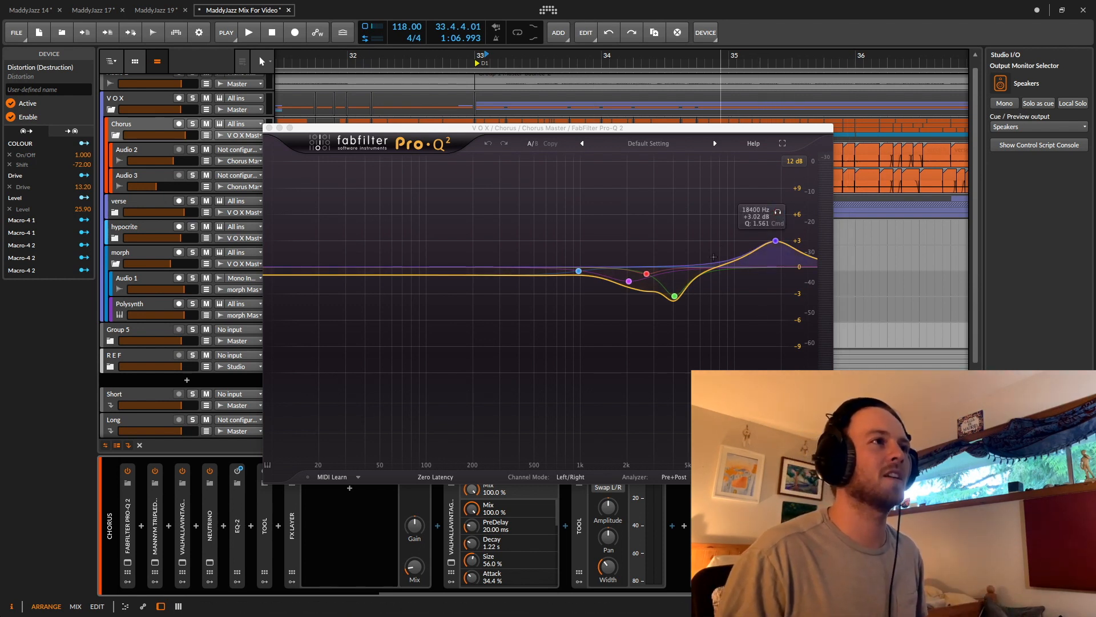
left_click(270, 128)
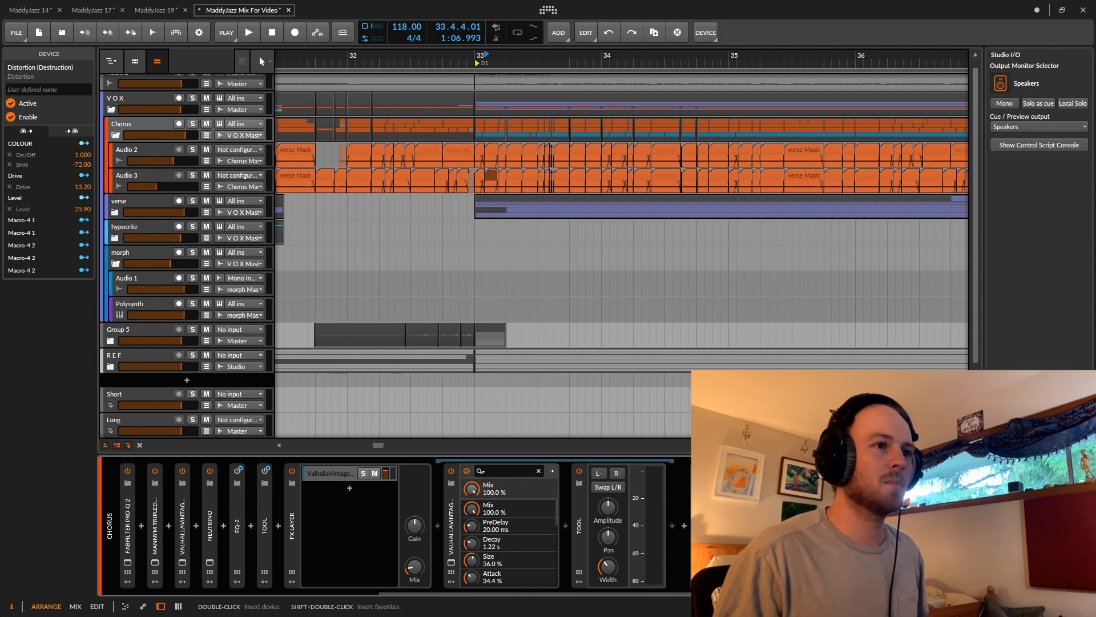
Wrap all devices of the Chorus group's effect chain, from the first Distortion onward, in a single FX Layer.
scroll(436, 536, "up", 4)
left_click(396, 515)
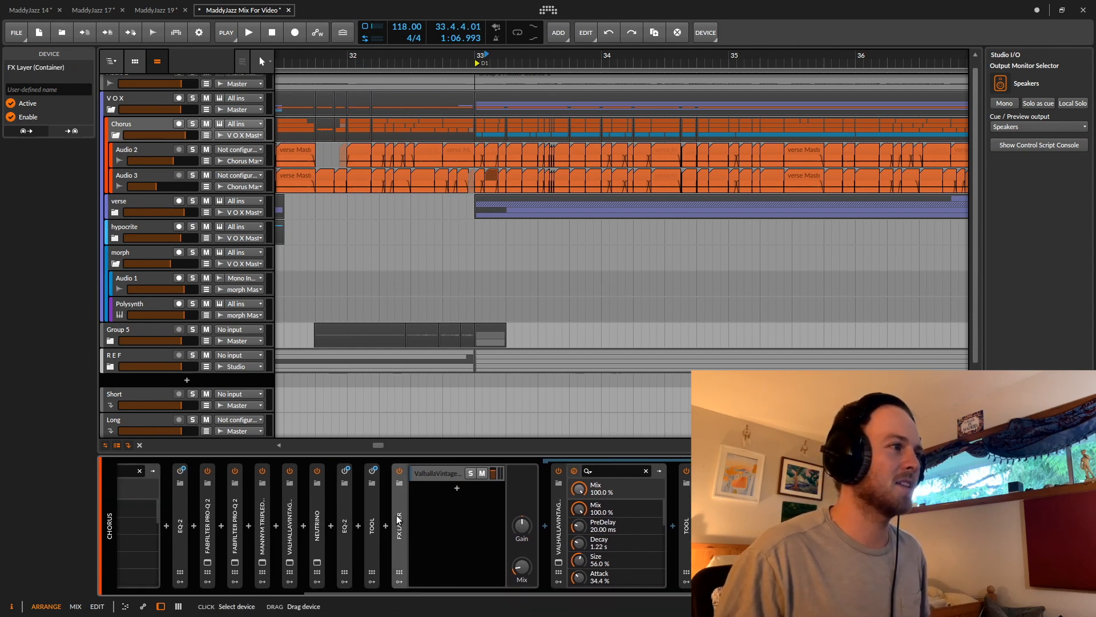
scroll(399, 508, "up", 5)
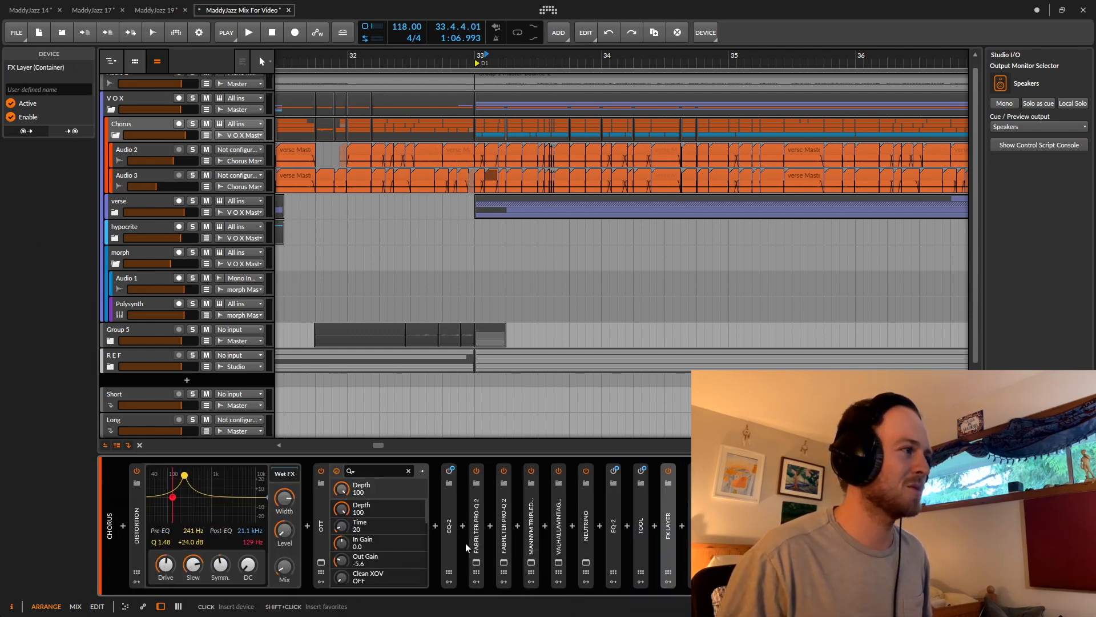
left_click(142, 526)
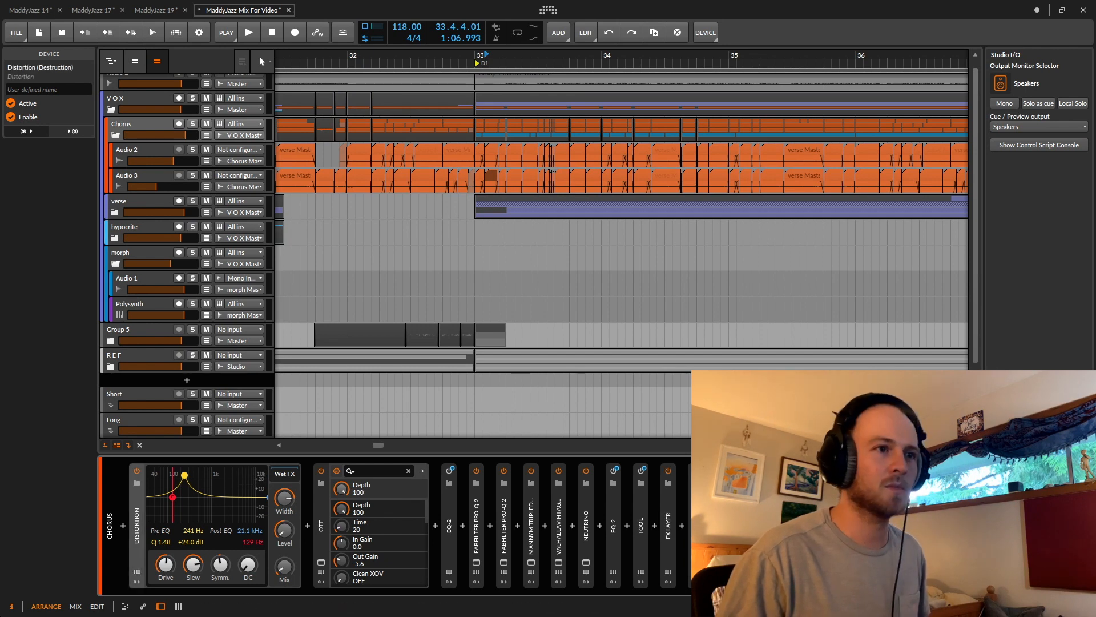
key("ctrl+a")
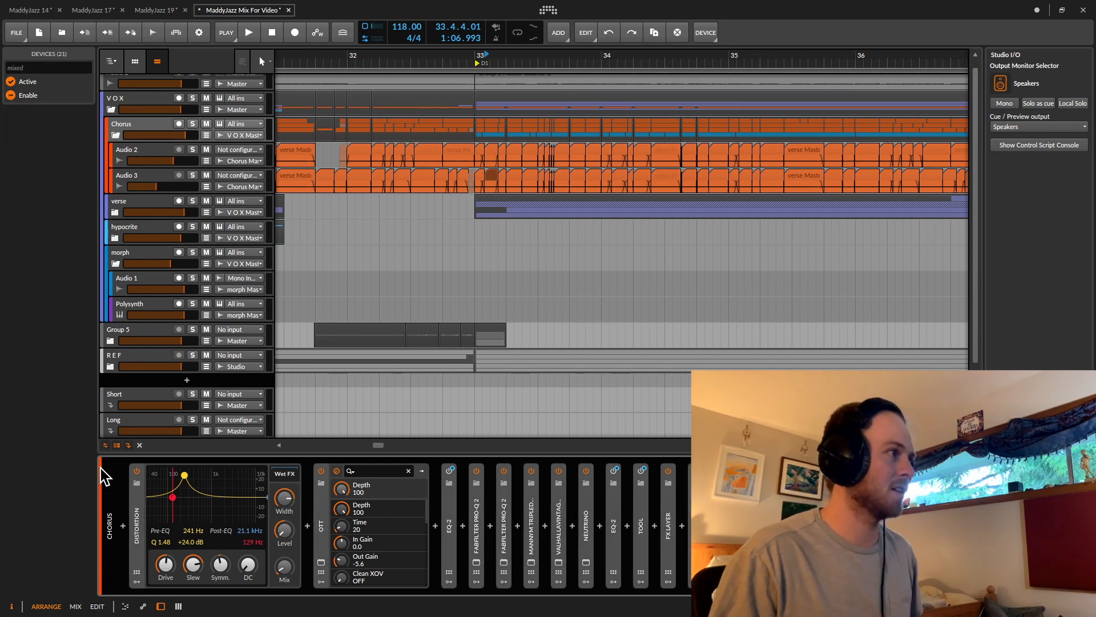
key("ctrl+g")
Compare playback with the FX Layer containing the whole chain bypassed and enabled, and set the playback start to bar 33.
key("space")
left_click(136, 471)
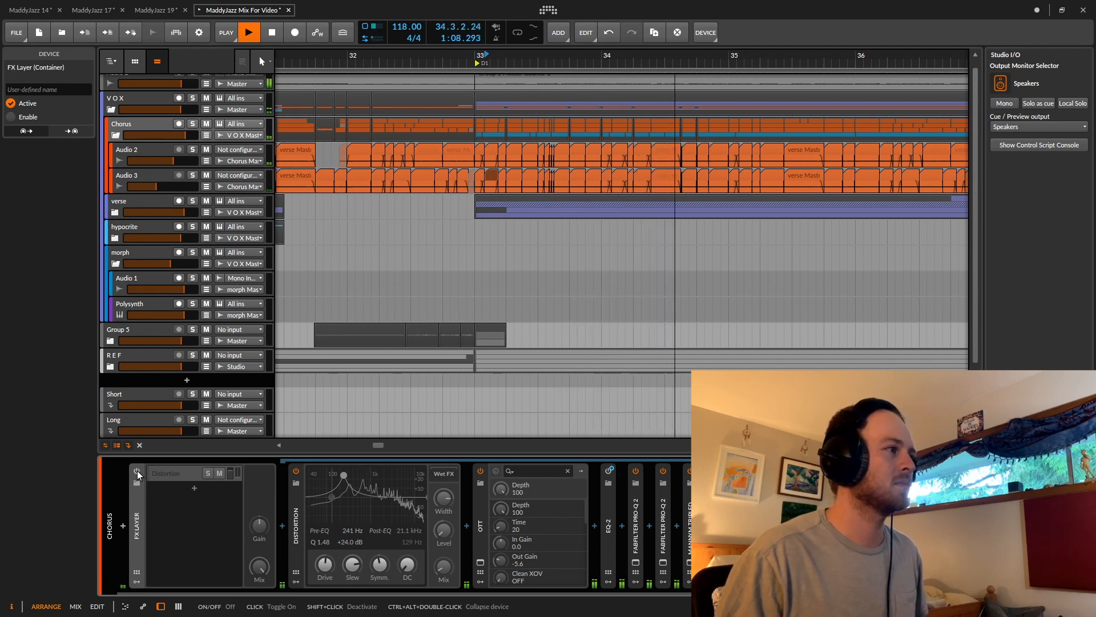
left_click(137, 470)
key("space")
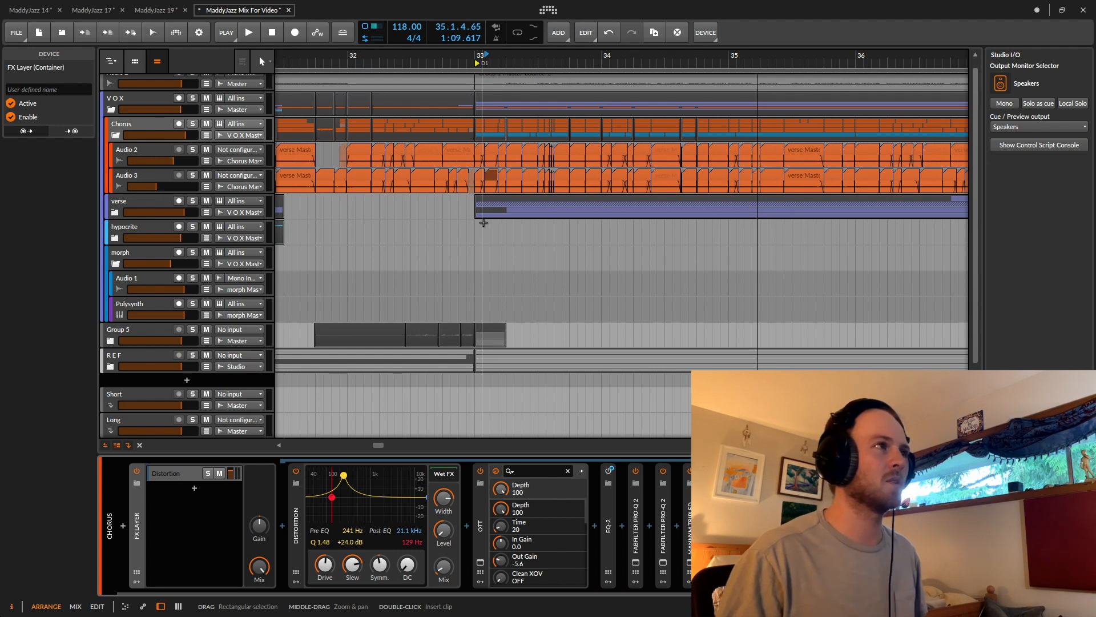
left_click(477, 55)
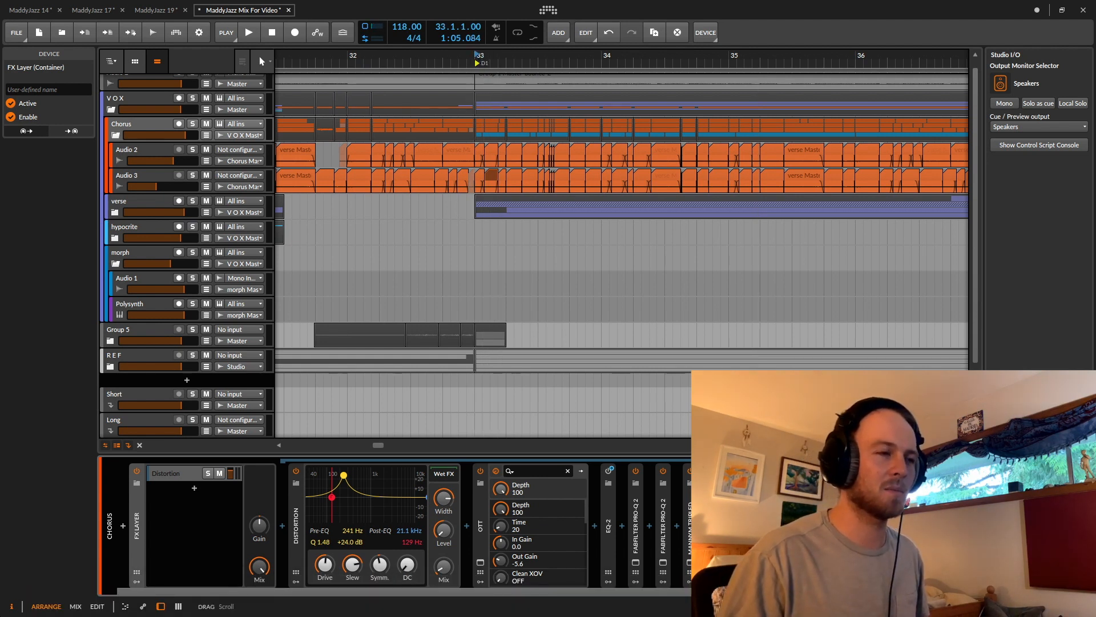
Collapse the OTT and the first Distortion inside the Chorus group's FX Layer to show the chain compactly.
left_click_drag(736, 591, 597, 584)
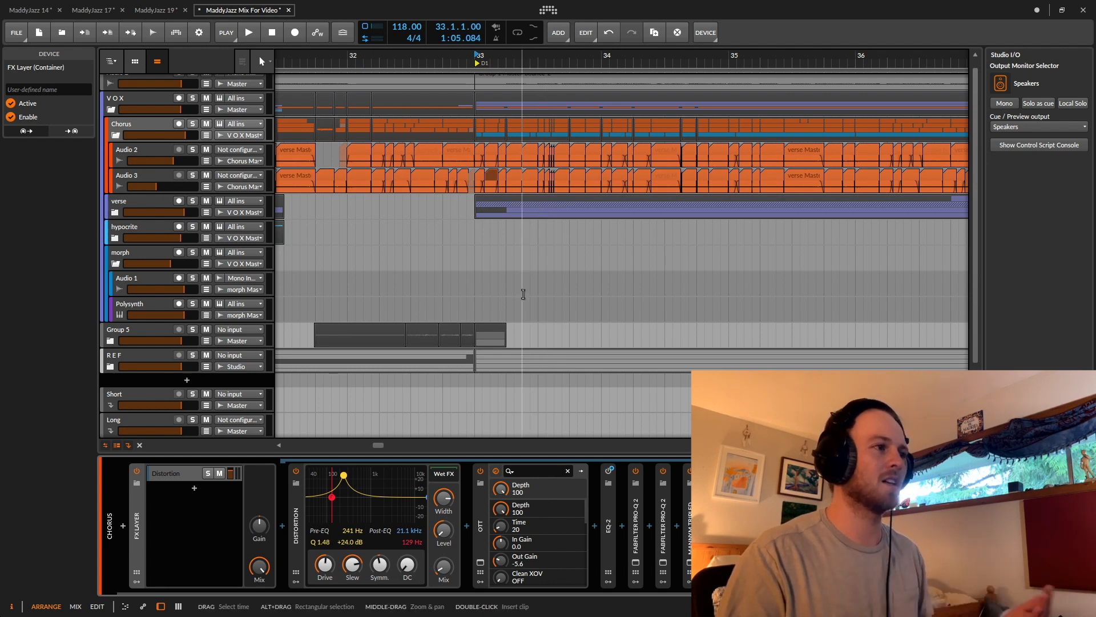
left_click(482, 543)
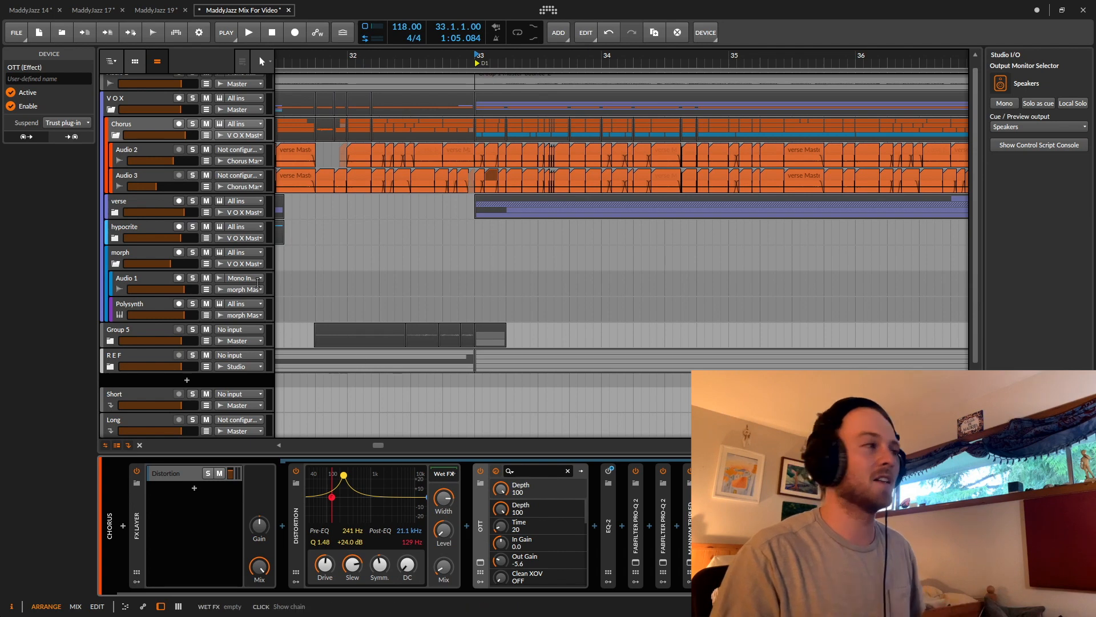
left_click(136, 125)
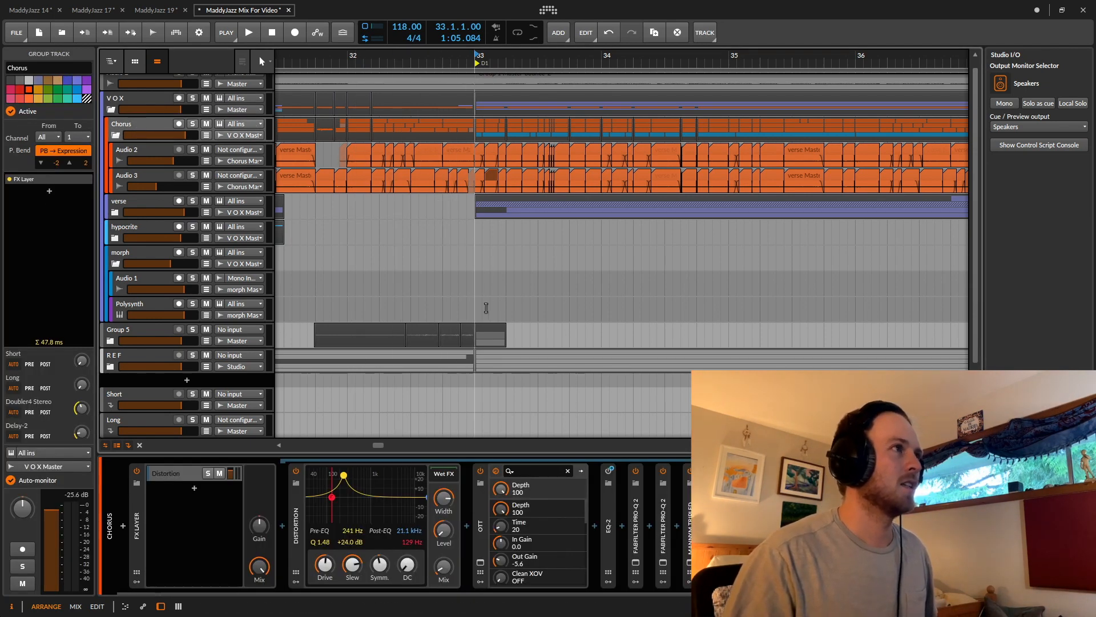
double_click(485, 519)
double_click(298, 519)
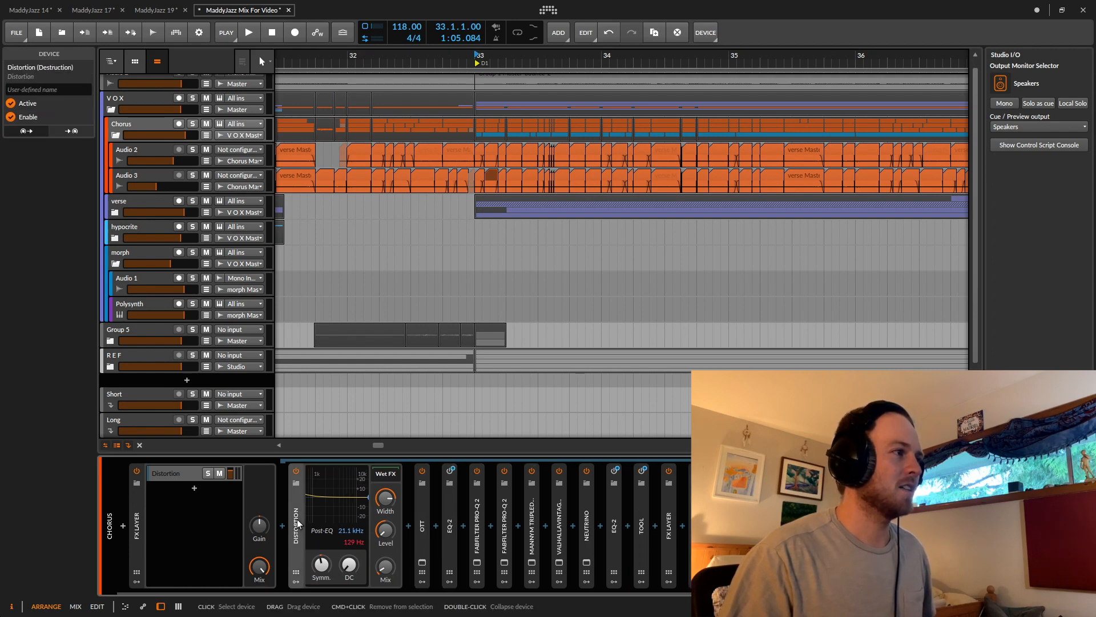
Play the mix from bar 25 and solo the Chorus group partway through to hear the vocal chops alone.
scroll(545, 117, "down", 4)
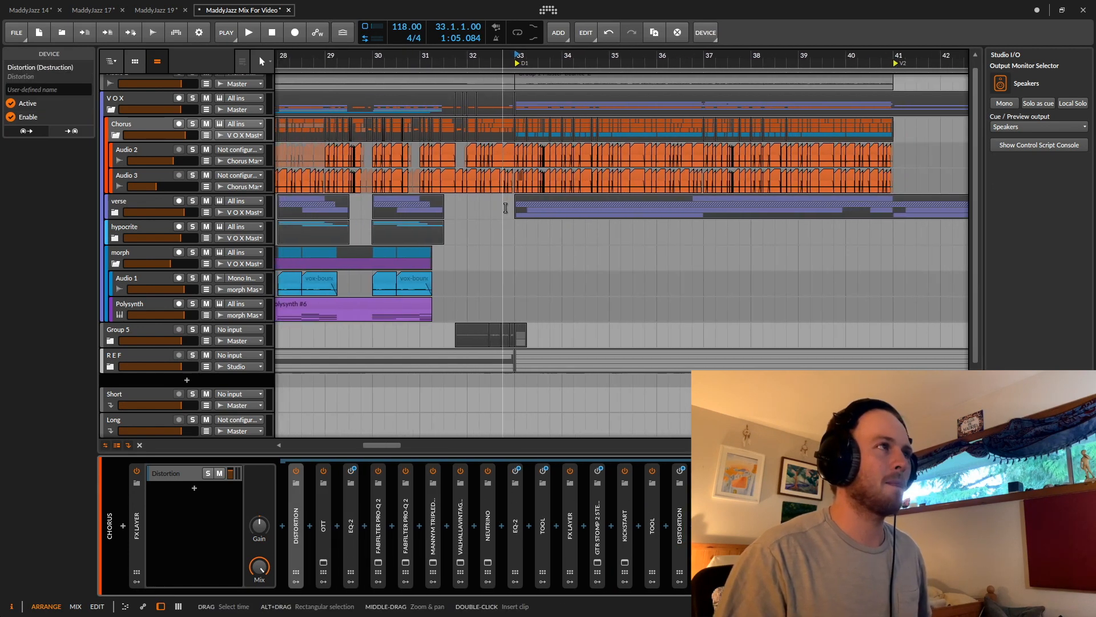
left_click(549, 119)
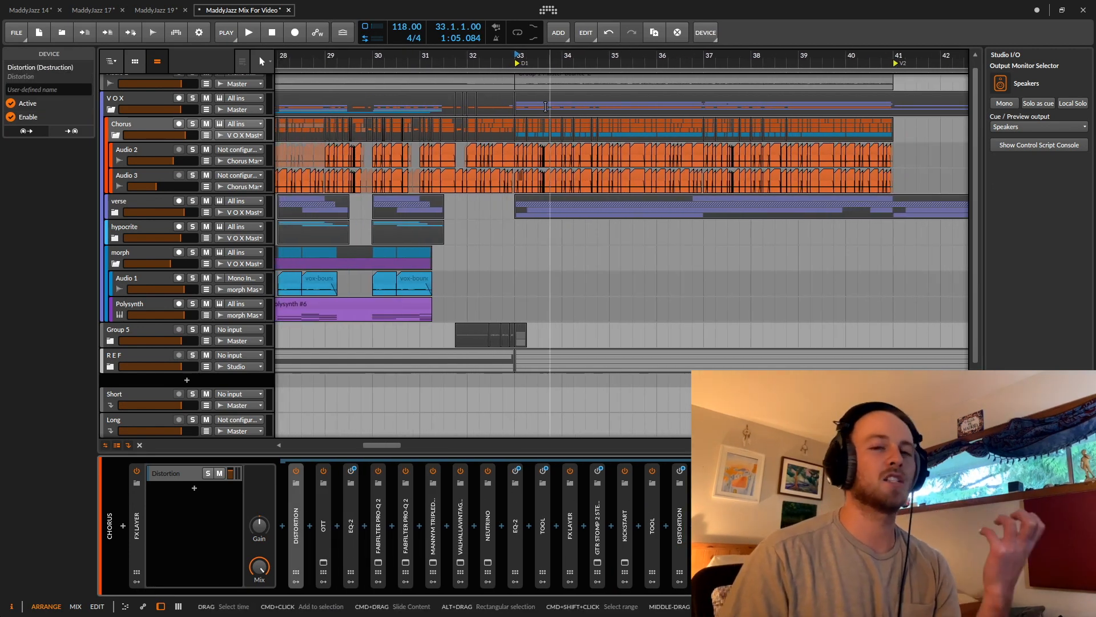
scroll(528, 123, "down", 4)
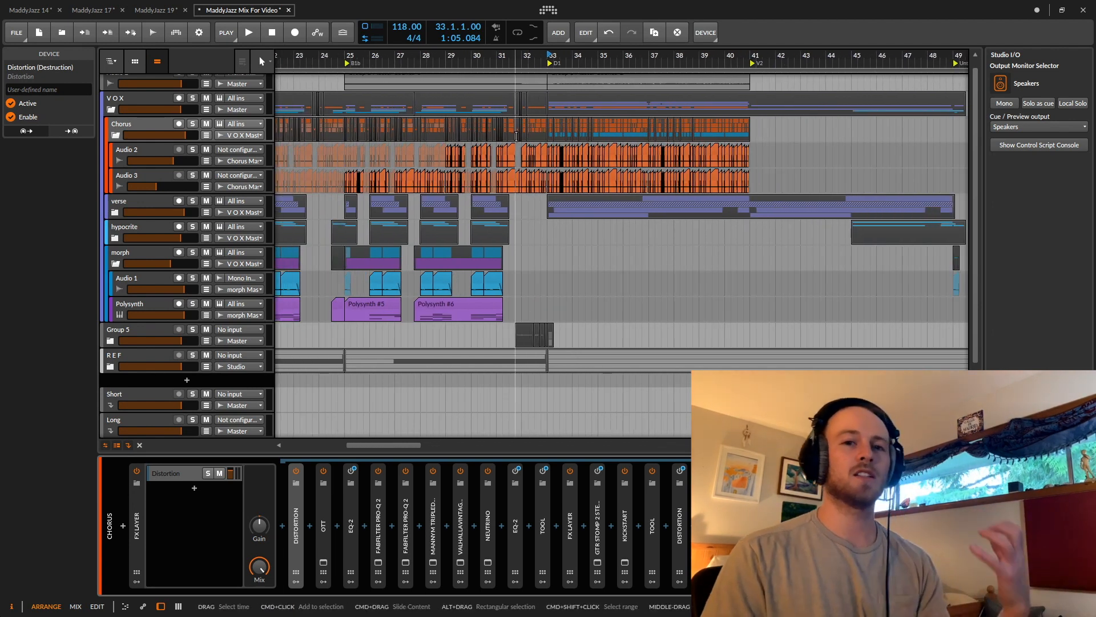
scroll(561, 148, "left", 4)
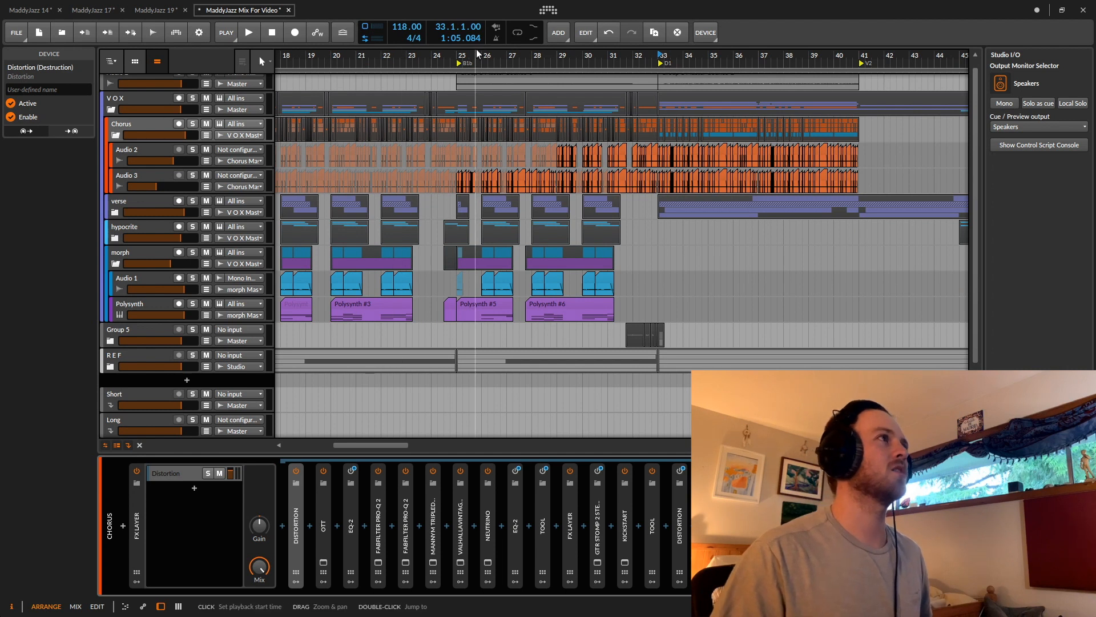
key("space")
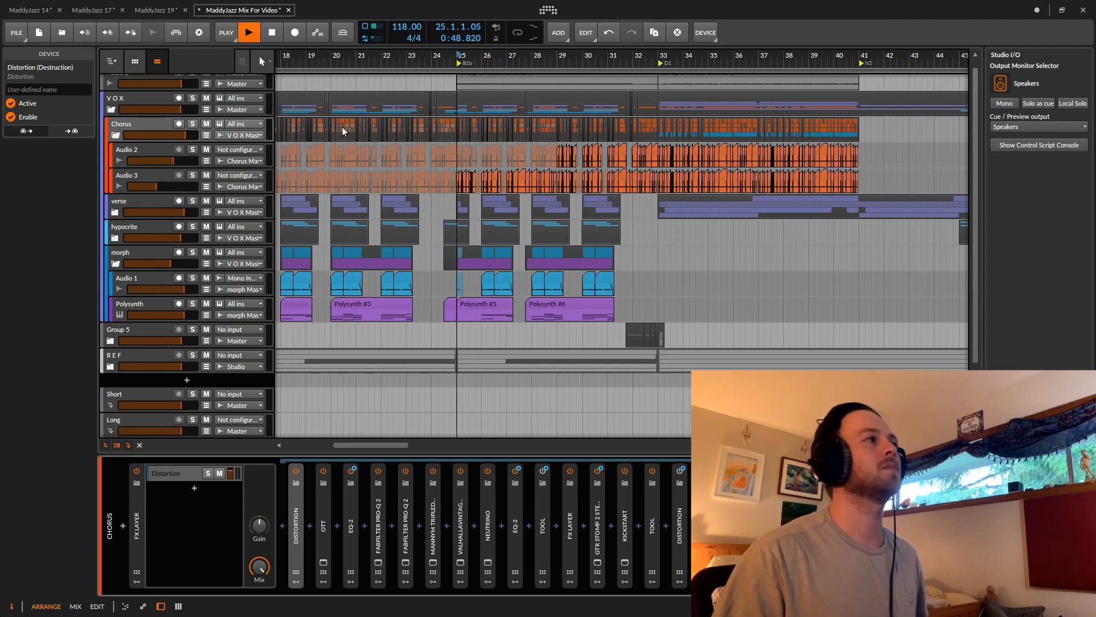
left_click(193, 123)
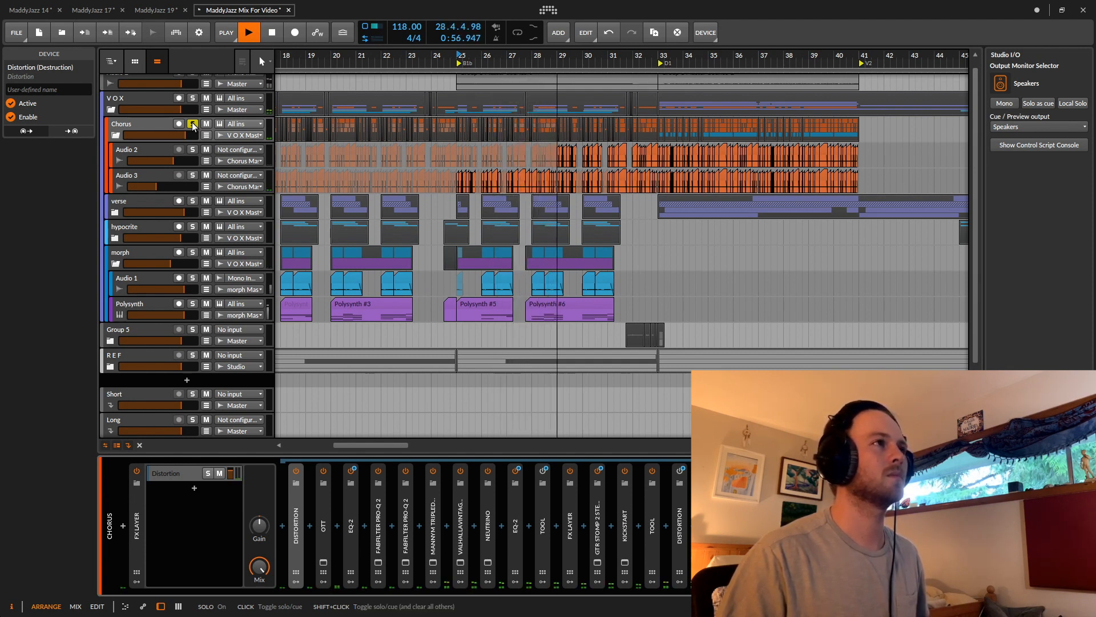
key("space")
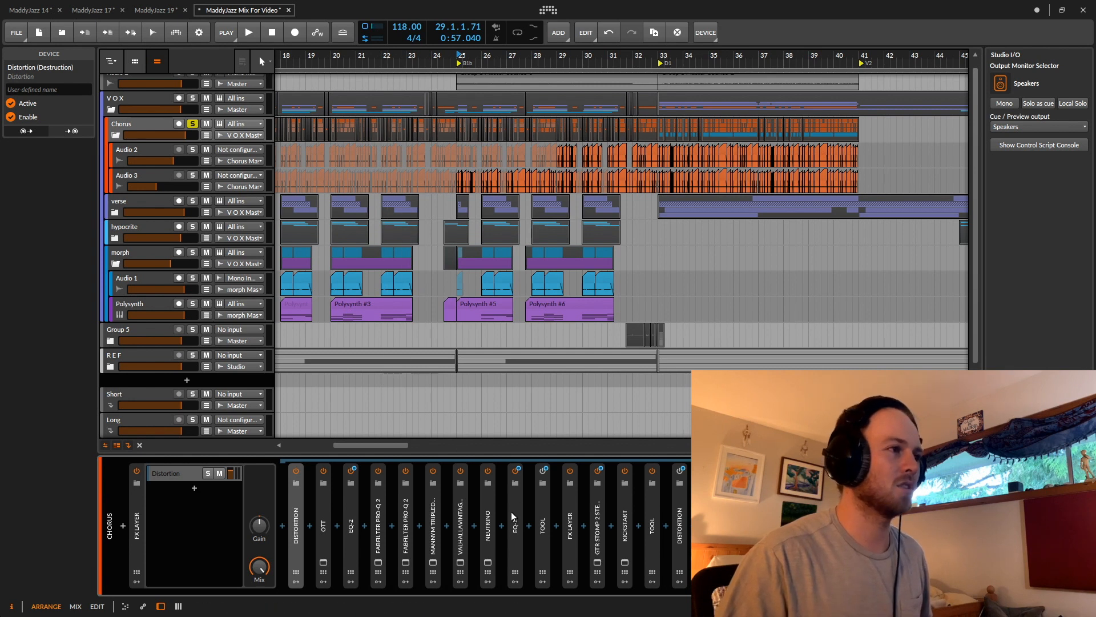
Expand the second EQ-2 in the Chorus group's chain and play from bar 25 to examine its filtering.
left_click(516, 530)
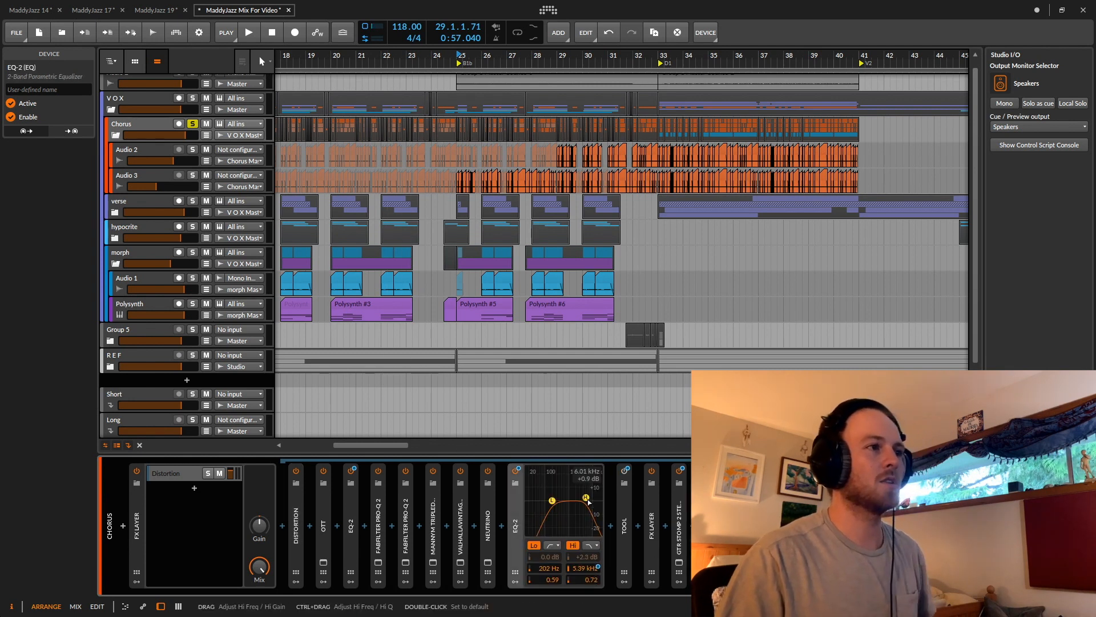
key("space")
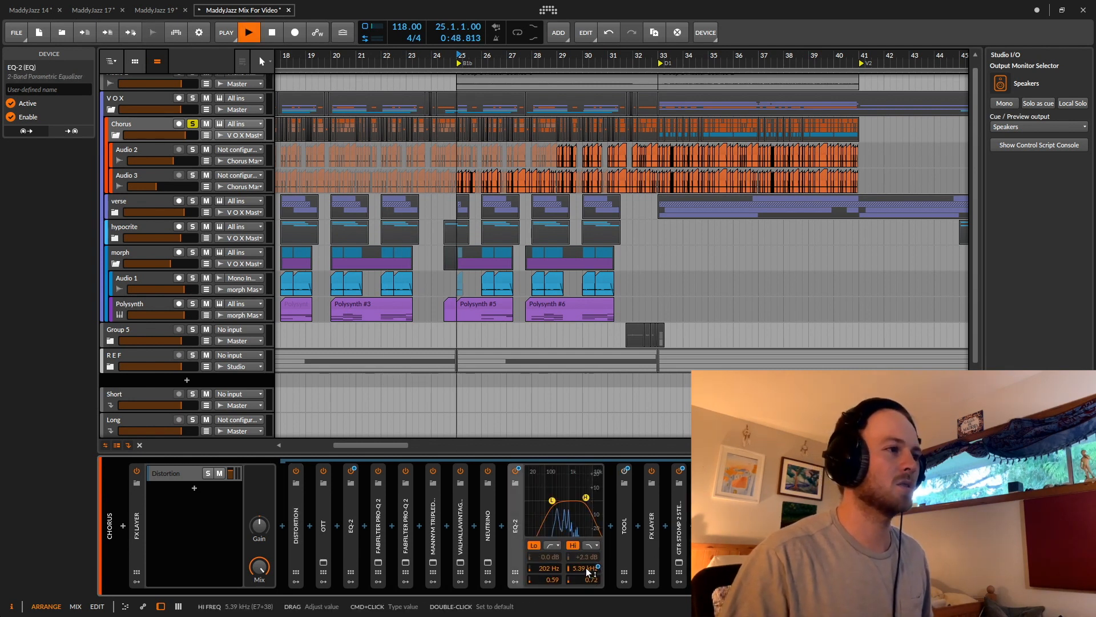
key("space")
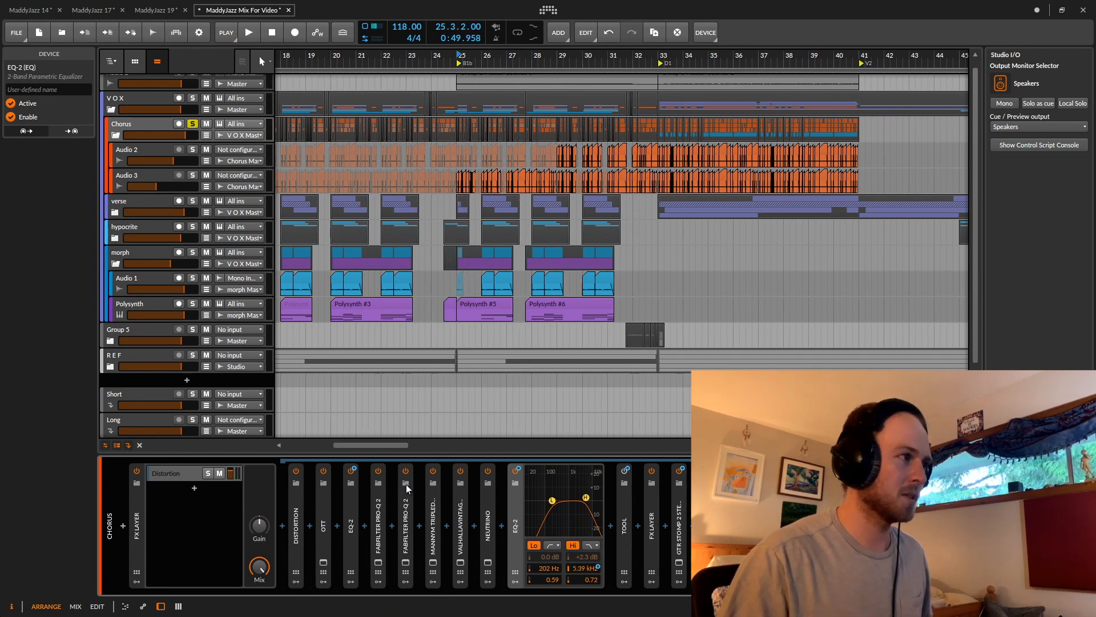
Inspect the first EQ-2 and the Tool device in the Chorus chain while playing the soloed chops from bar 25.
double_click(351, 526)
double_click(352, 525)
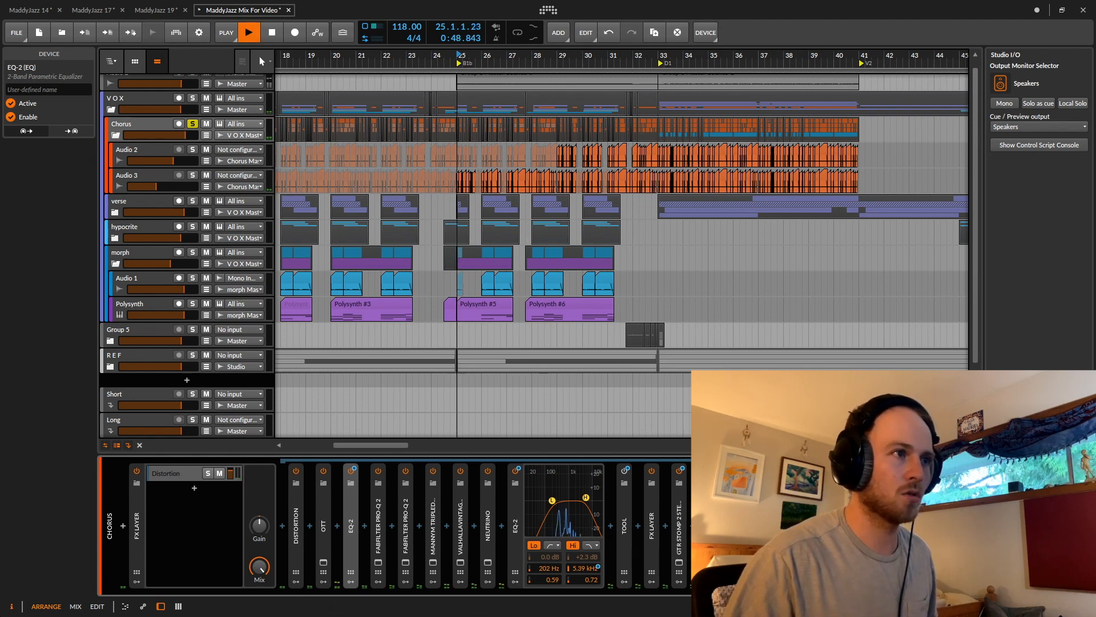
double_click(734, 525)
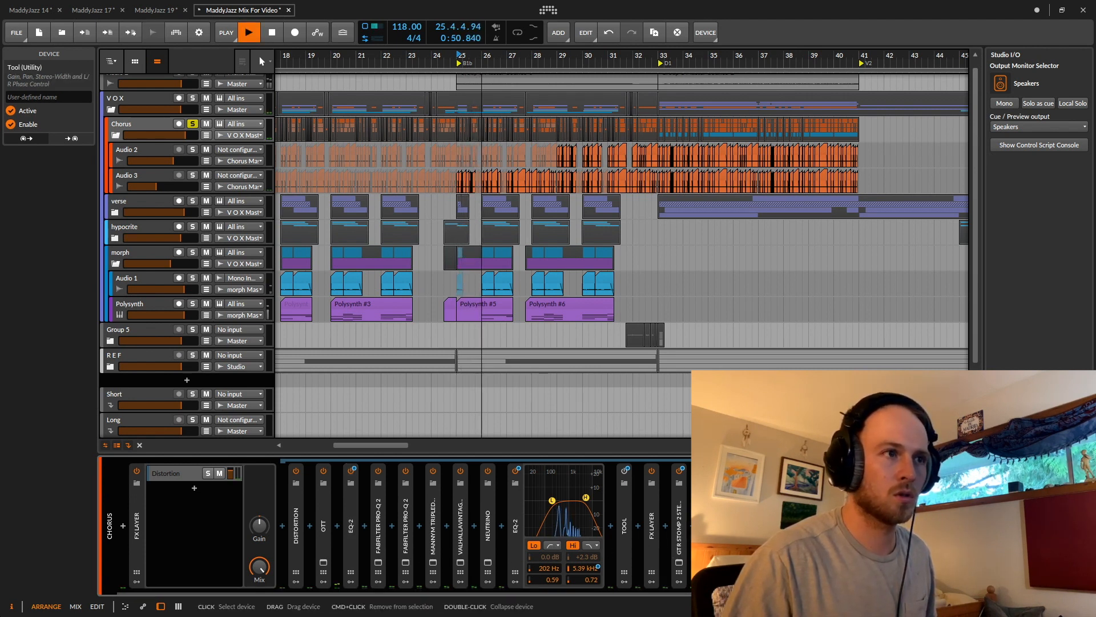
key("space")
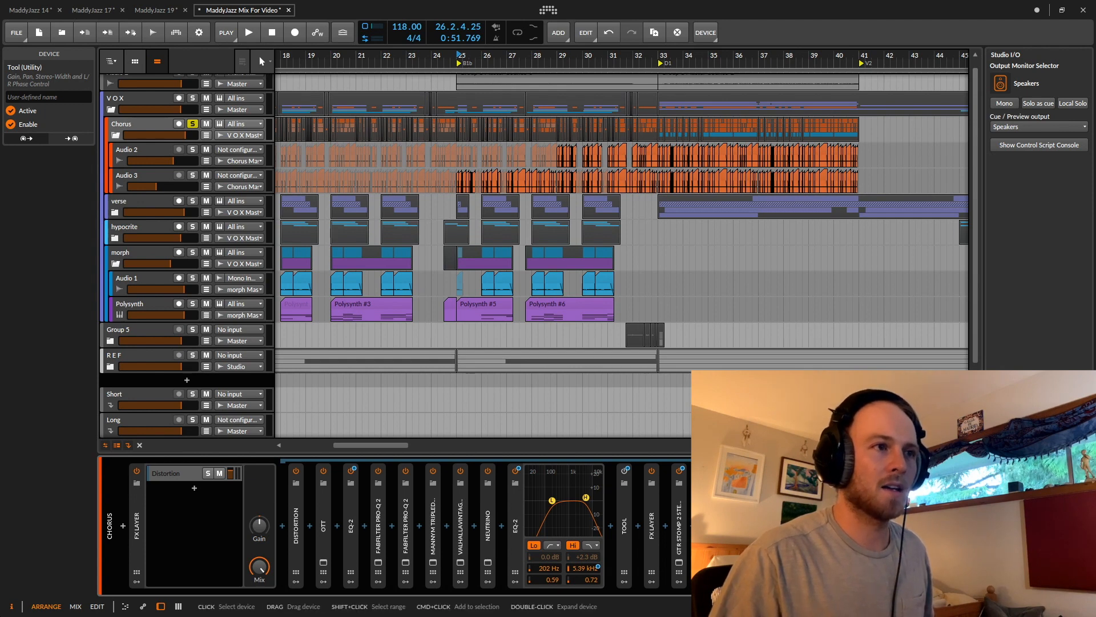
Inspect the Delay-1 and Rotary devices late in the Chorus chain while playing the soloed chops from bar 25.
left_click(788, 528)
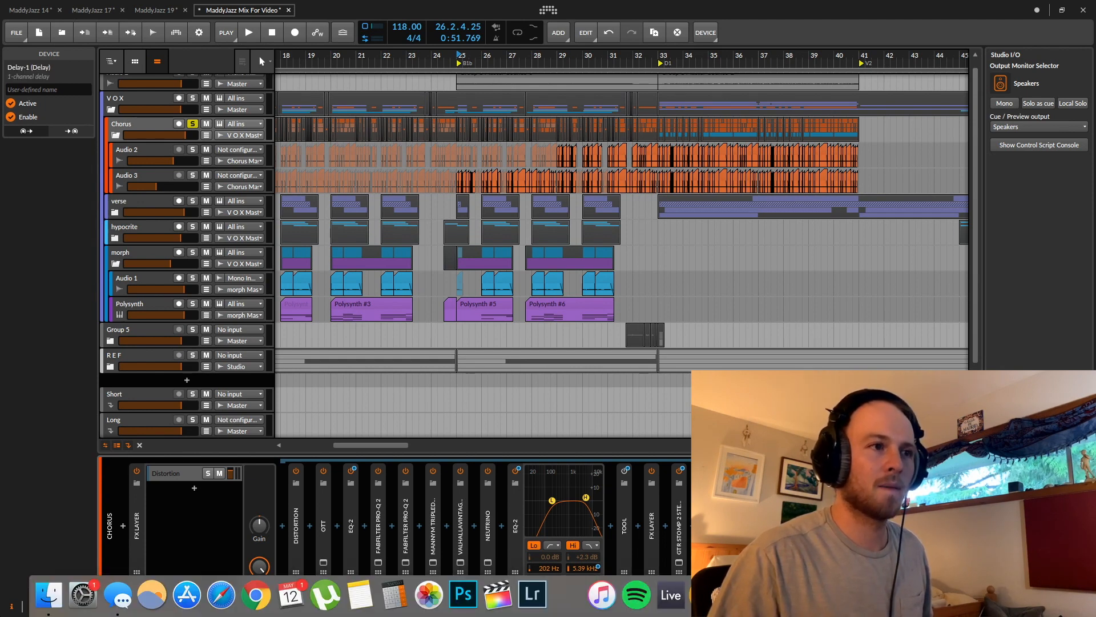
left_click_drag(788, 593, 874, 592)
key("space")
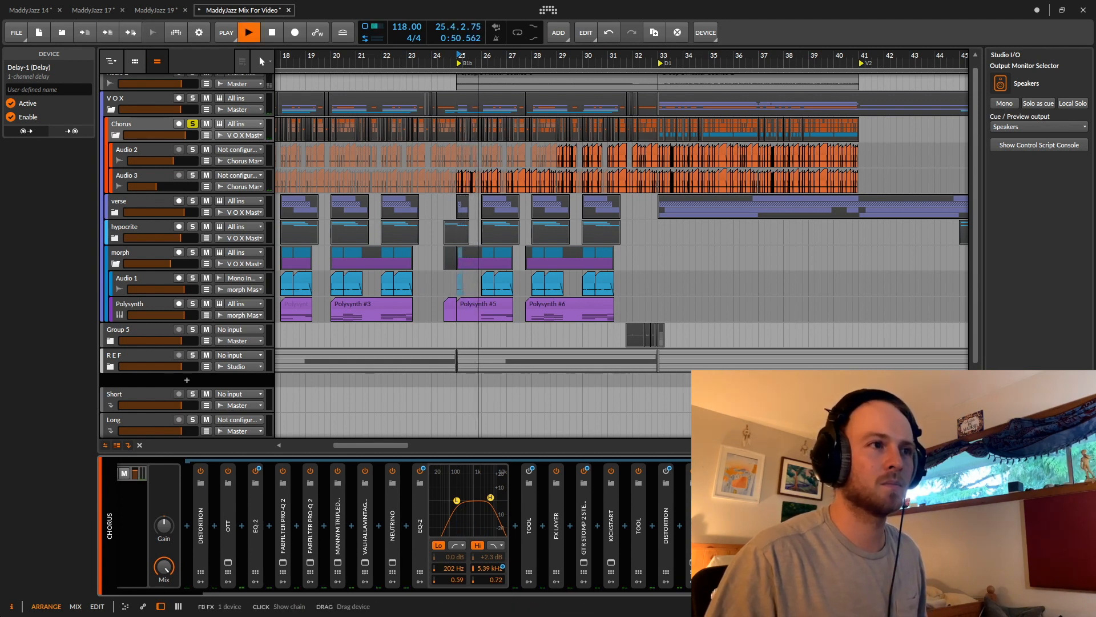
left_click_drag(799, 593, 858, 592)
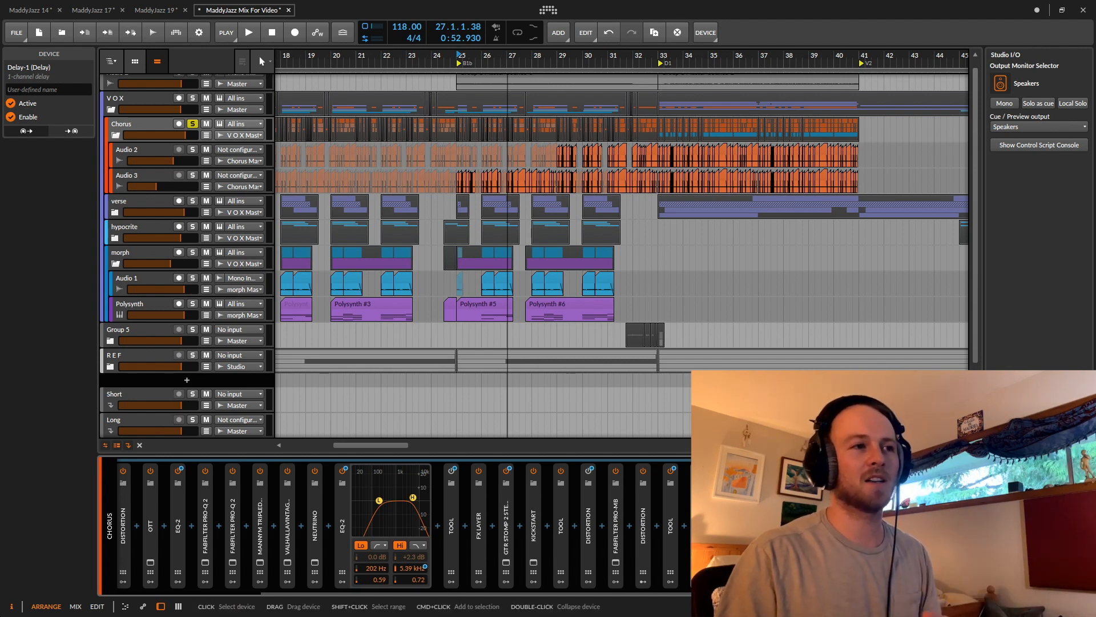
left_click(807, 525)
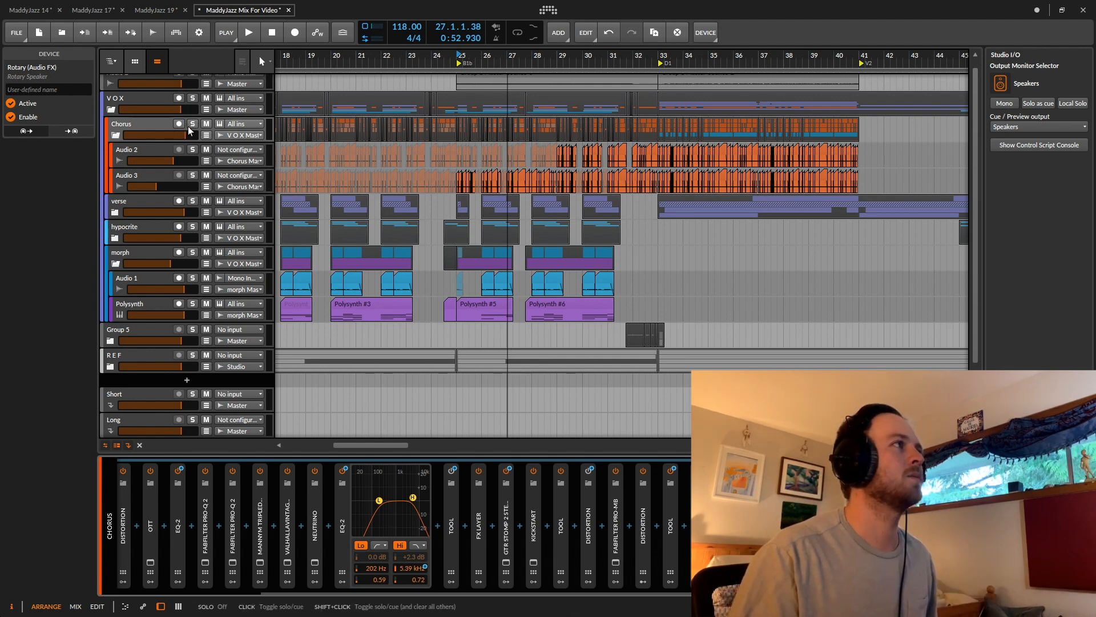
Play the full mix from bar 25, set the playback start to bar 29, and solo the Chorus group for comparison.
key("space")
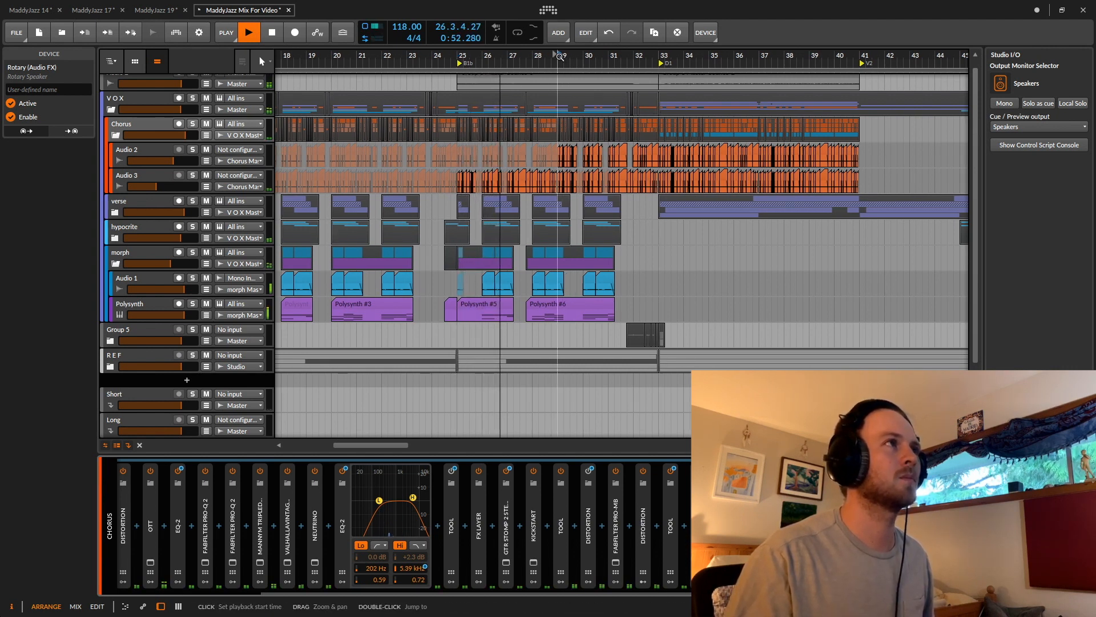
left_click(193, 124)
key("space")
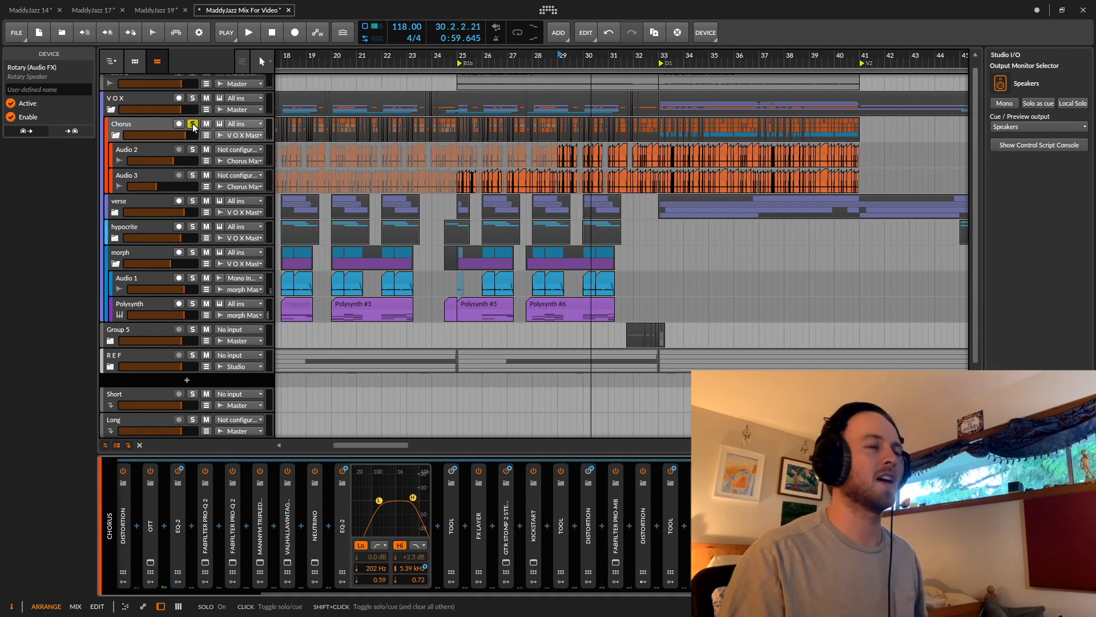
Set the playback start to bar 5 and play the intro's vocal chops, comparing the mix with the soloed Chorus group.
scroll(345, 127, "left", 3)
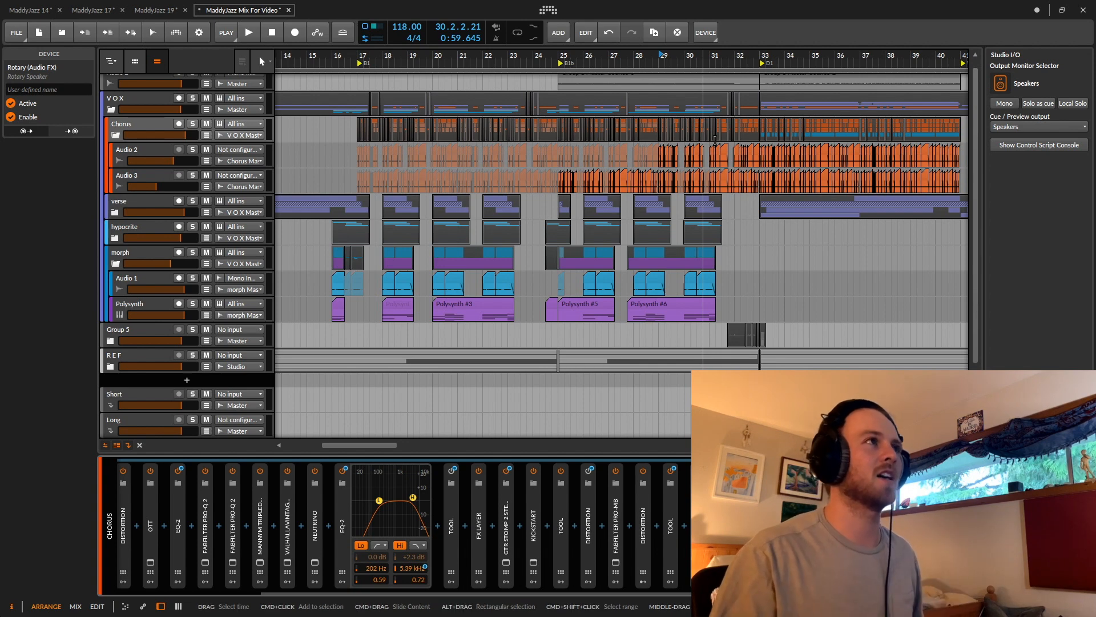
left_click_drag(571, 150, 714, 134)
left_click_drag(443, 146, 510, 174)
left_click(356, 59)
left_click_drag(404, 289, 505, 247)
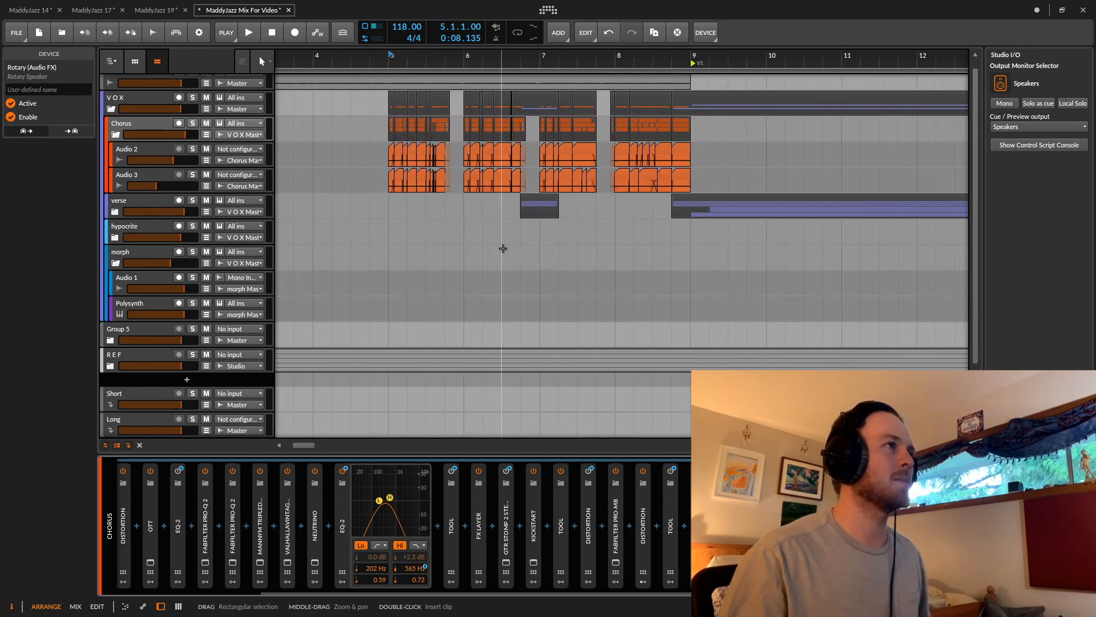
key("space")
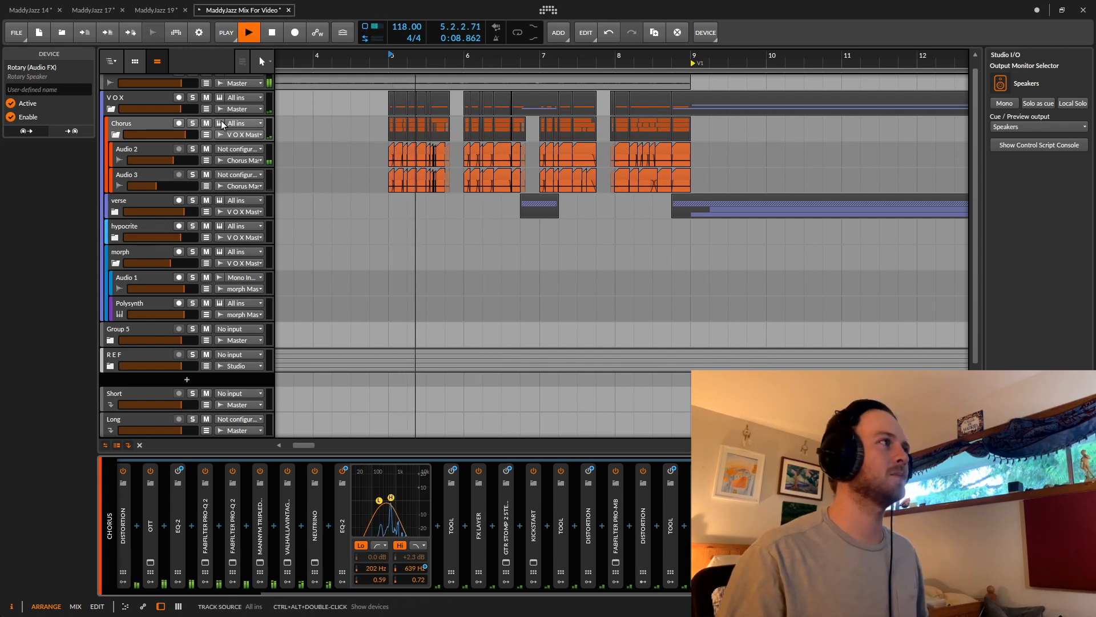
left_click(193, 125)
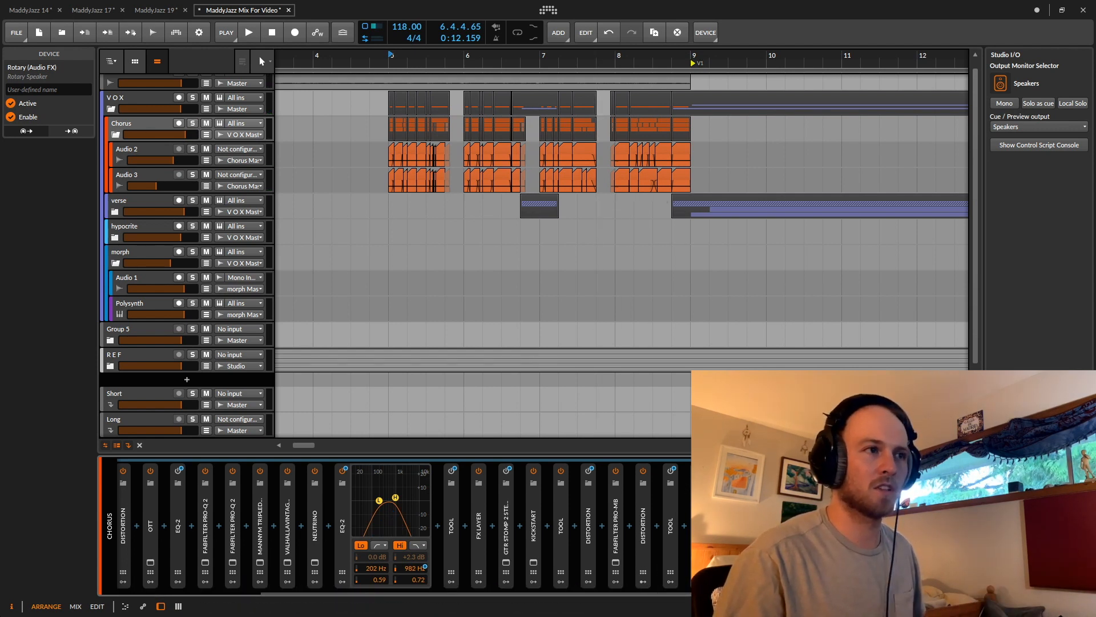
Select the Delay-1 in the Chorus chain and play the intro's vocal chops from bar 5 in the full mix.
left_click(725, 525)
left_click(698, 525)
scroll(697, 525, "left", 5)
key("space")
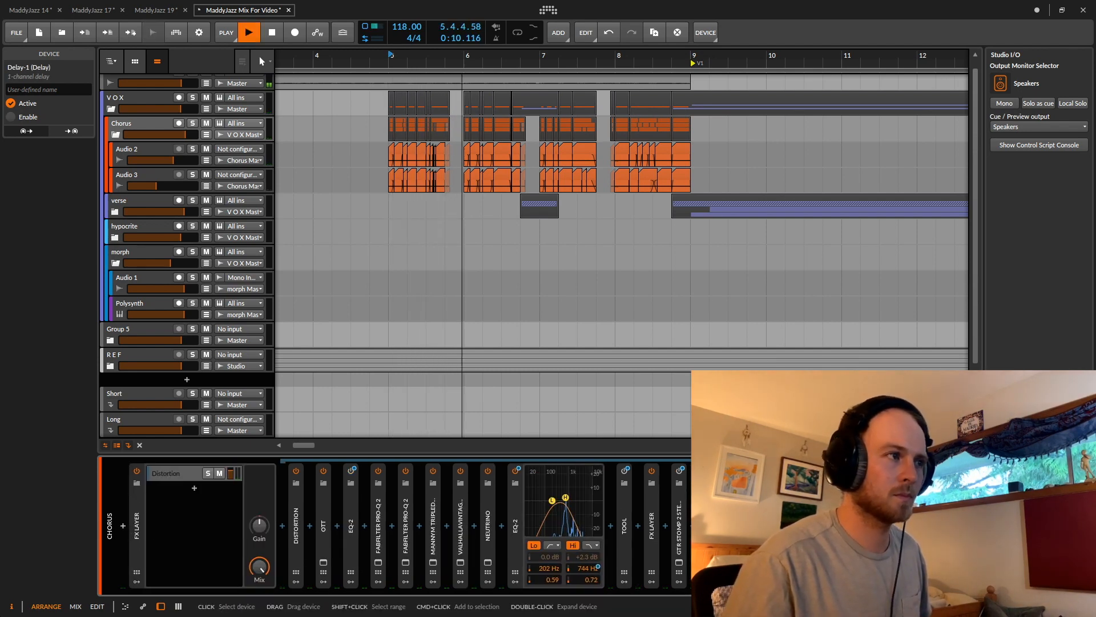
key("space")
Play the song from bar 1 and examine the Chorus group's sliced clips in the intro.
left_click_drag(588, 303, 588, 252)
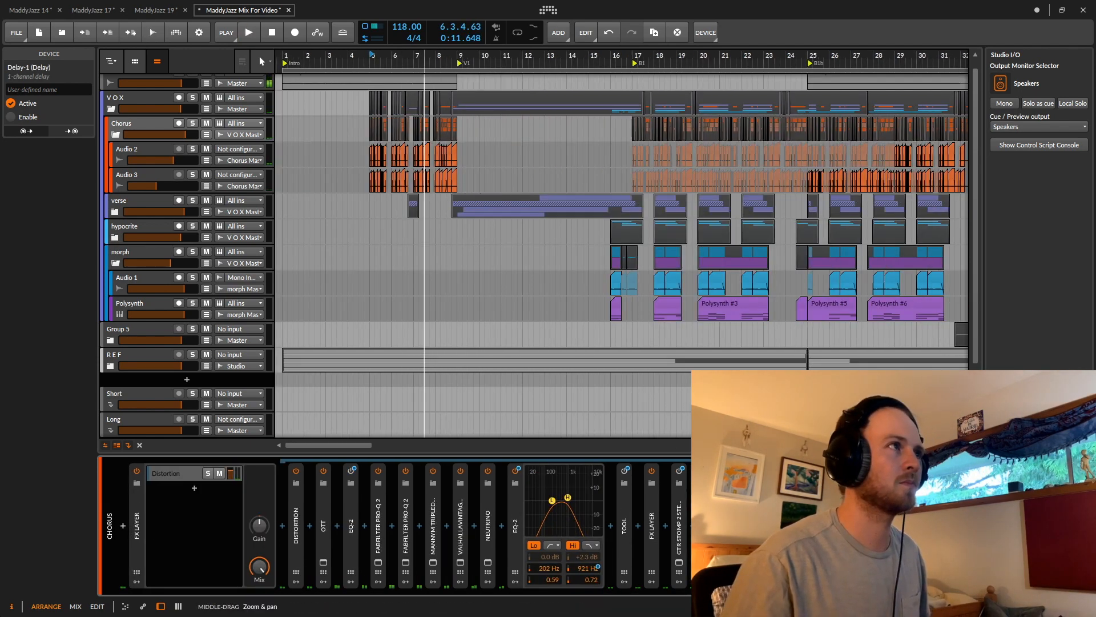
left_click_drag(424, 251, 446, 225)
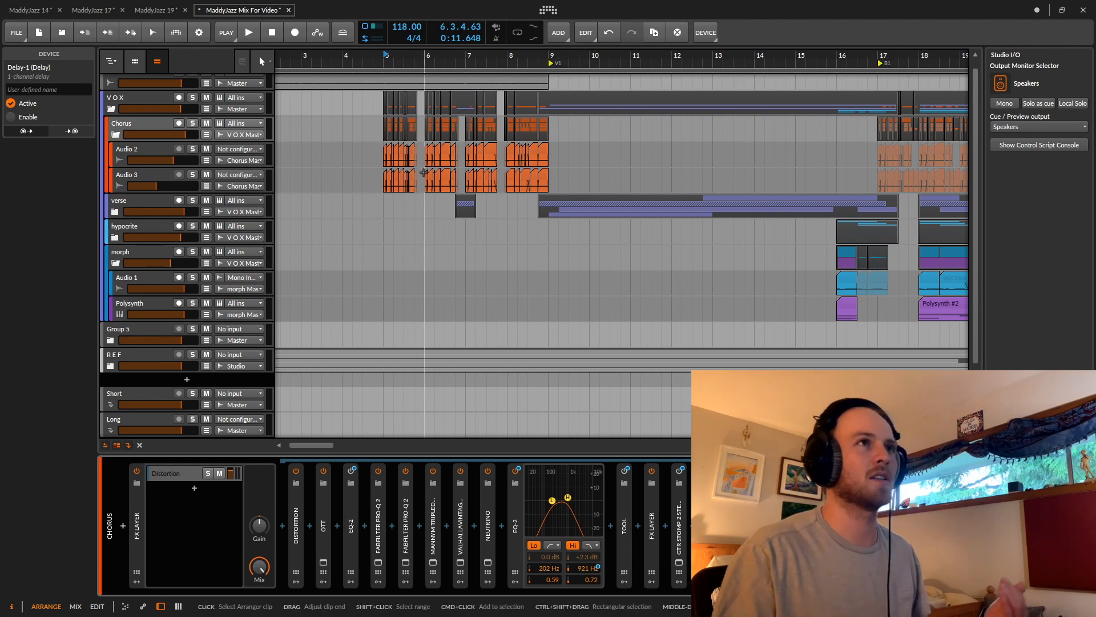
left_click_drag(465, 231, 372, 165)
left_click_drag(372, 97, 391, 120)
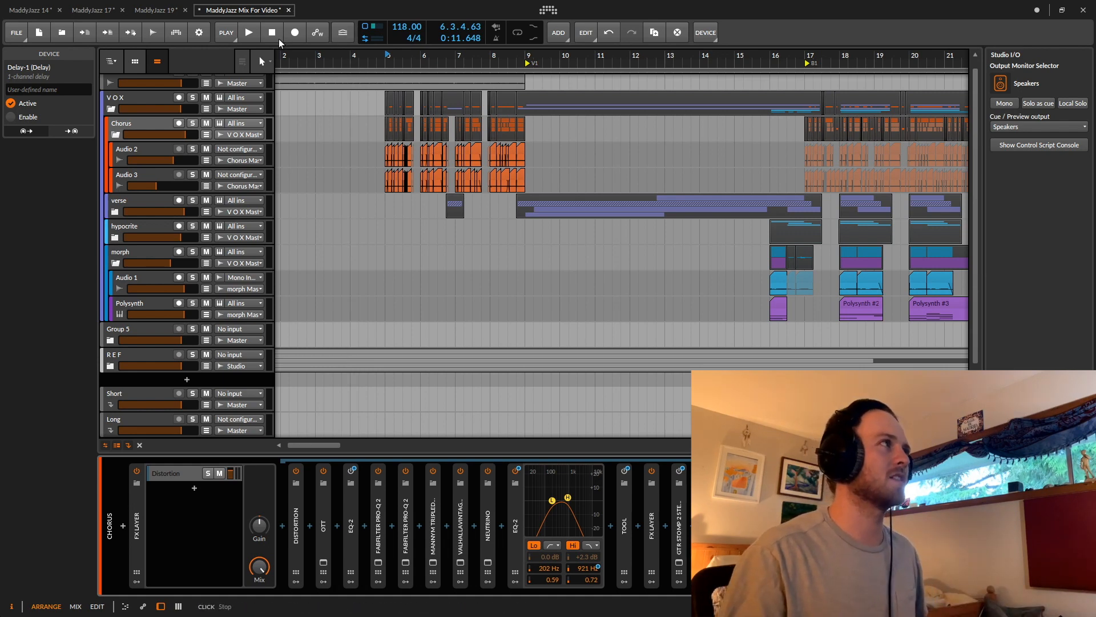
key("space")
left_click_drag(476, 137, 484, 125)
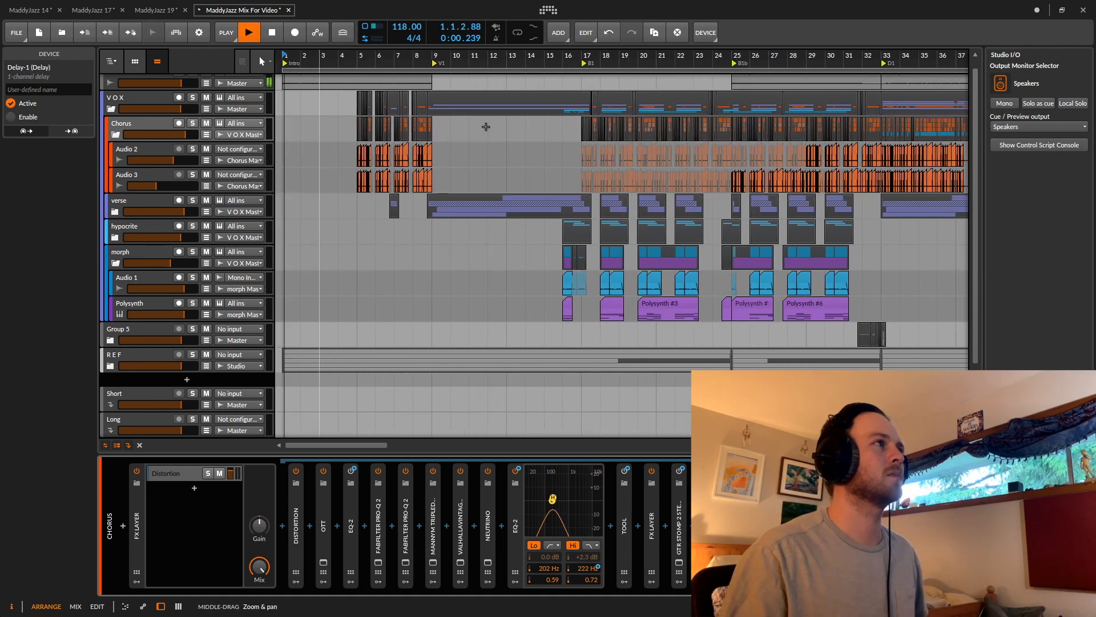
left_click_drag(387, 184, 489, 185)
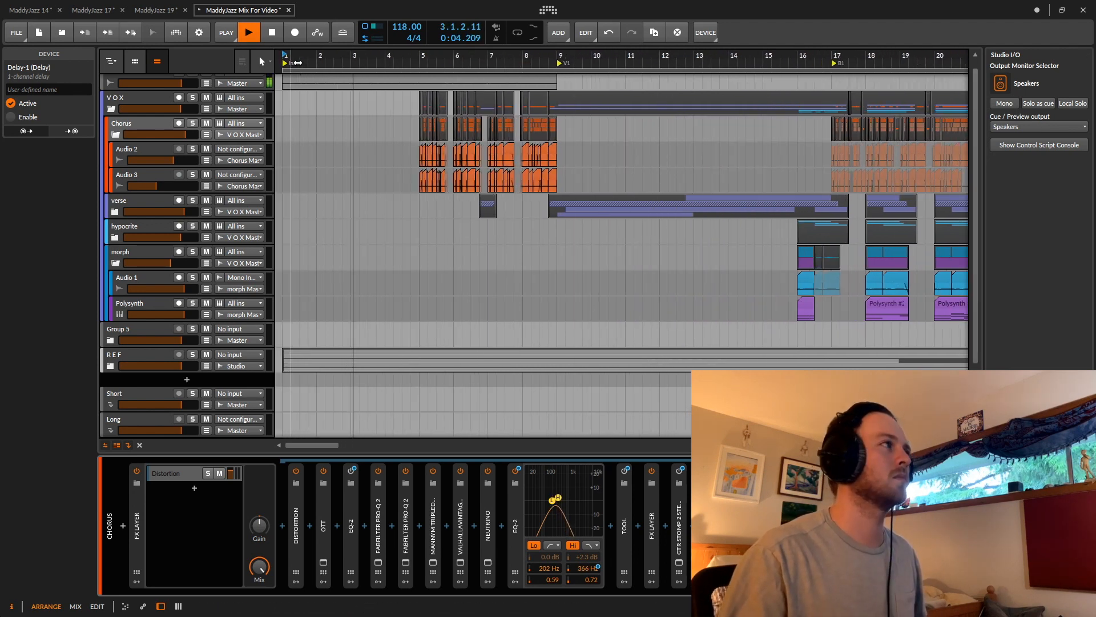
left_click_drag(383, 155, 377, 151)
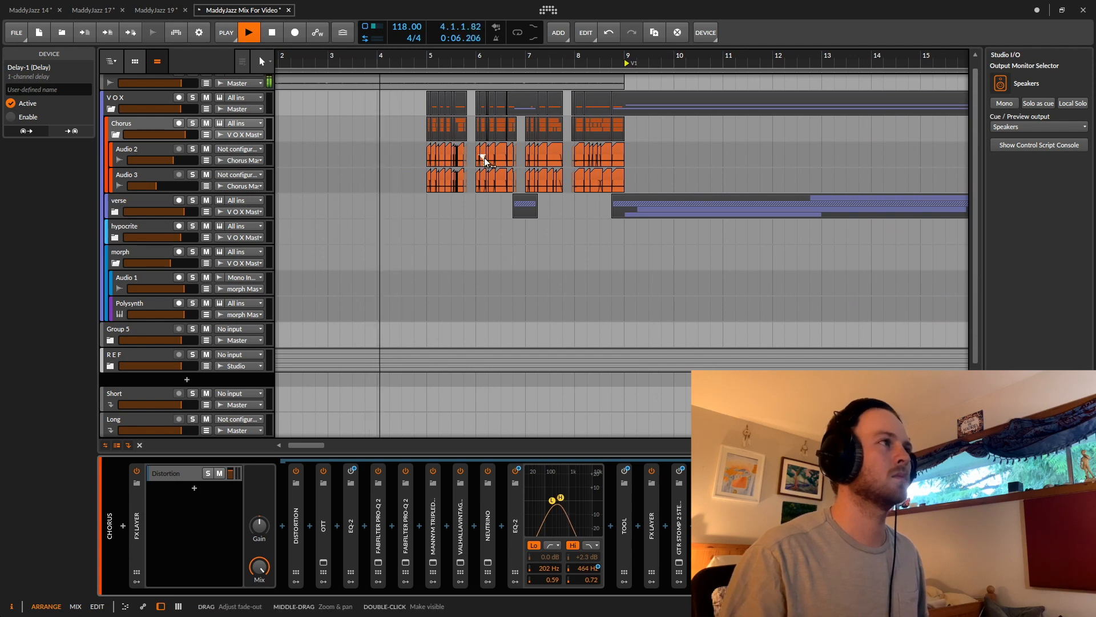